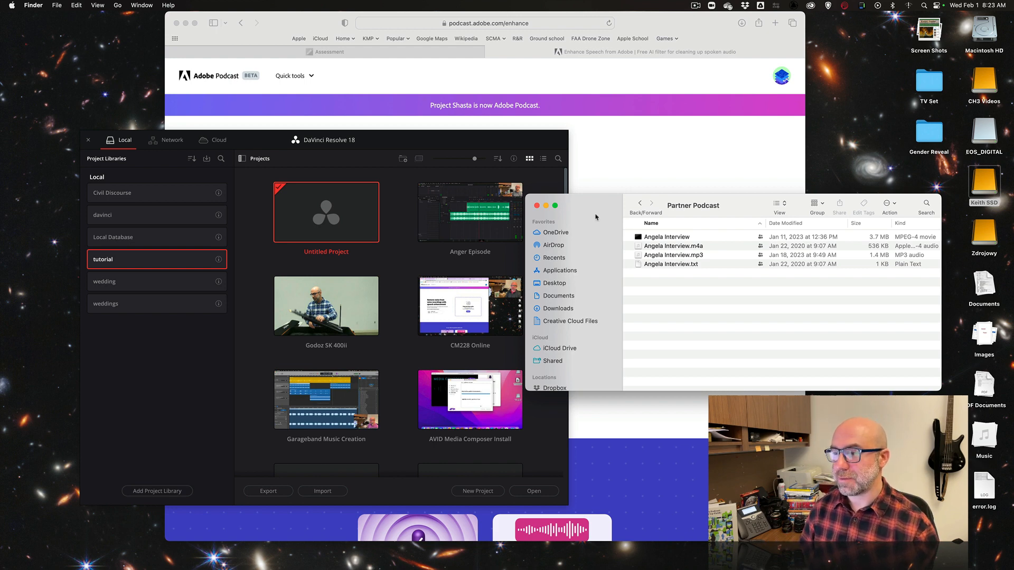
pyautogui.moveTo(606, 214); pyautogui.dragTo(597, 195)
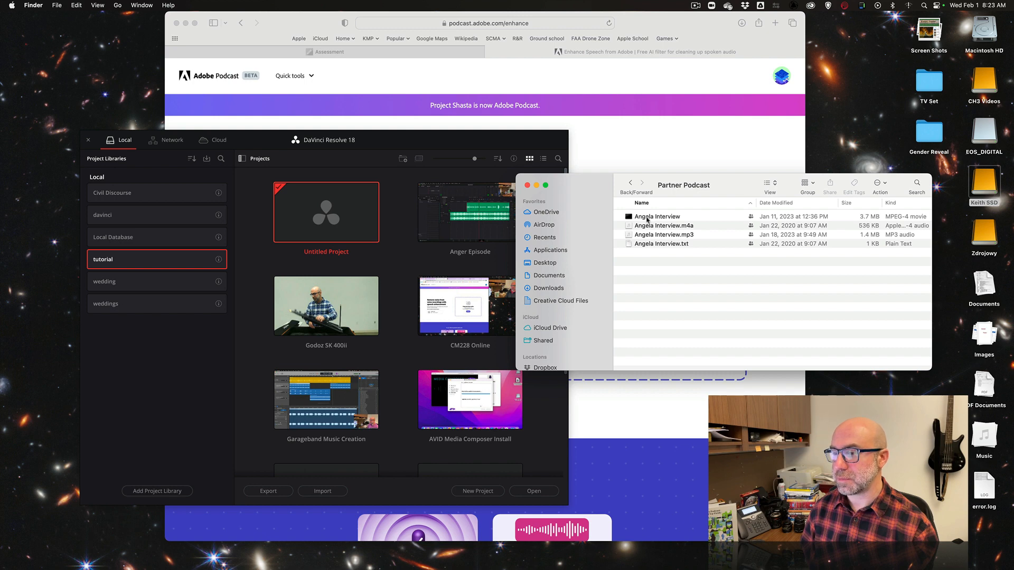
pyautogui.moveTo(502, 149); pyautogui.dragTo(479, 148)
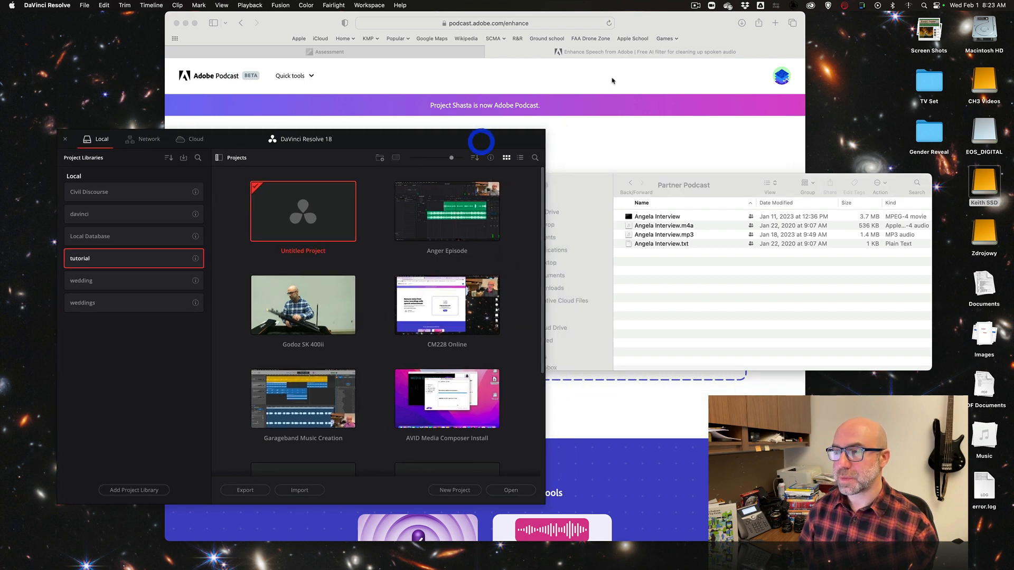
pyautogui.click(611, 75)
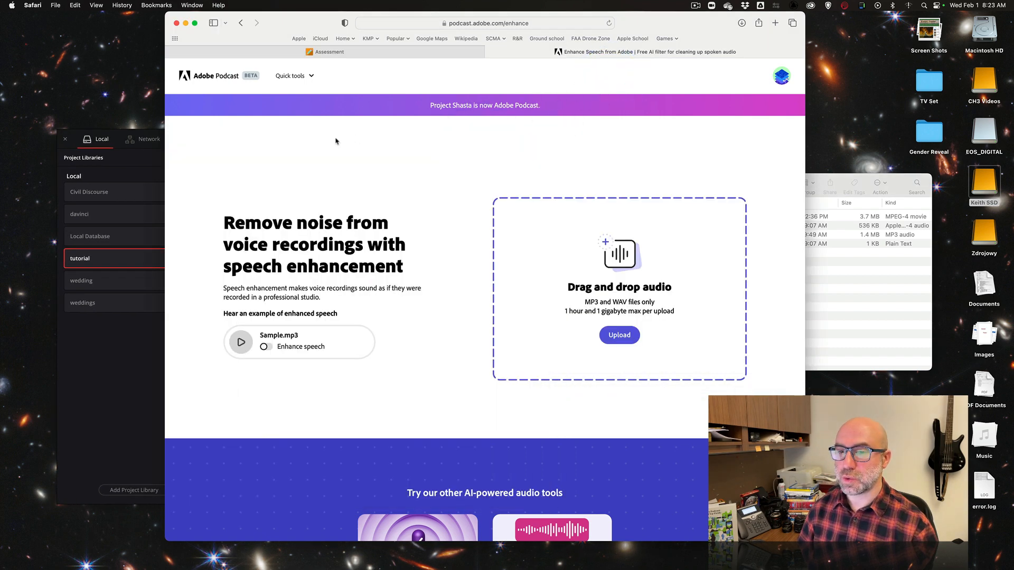
pyautogui.click(140, 172)
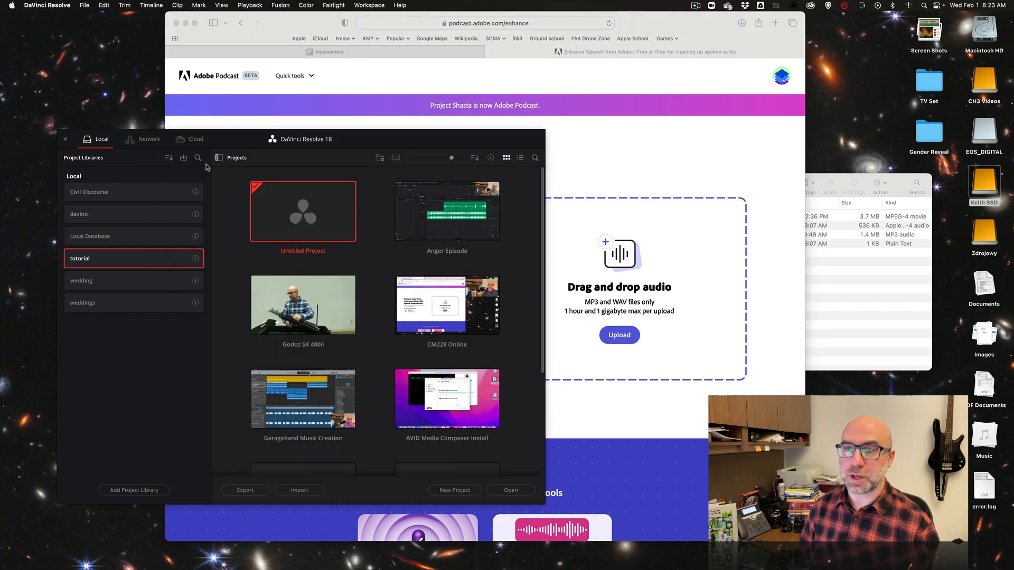
pyautogui.click(673, 173)
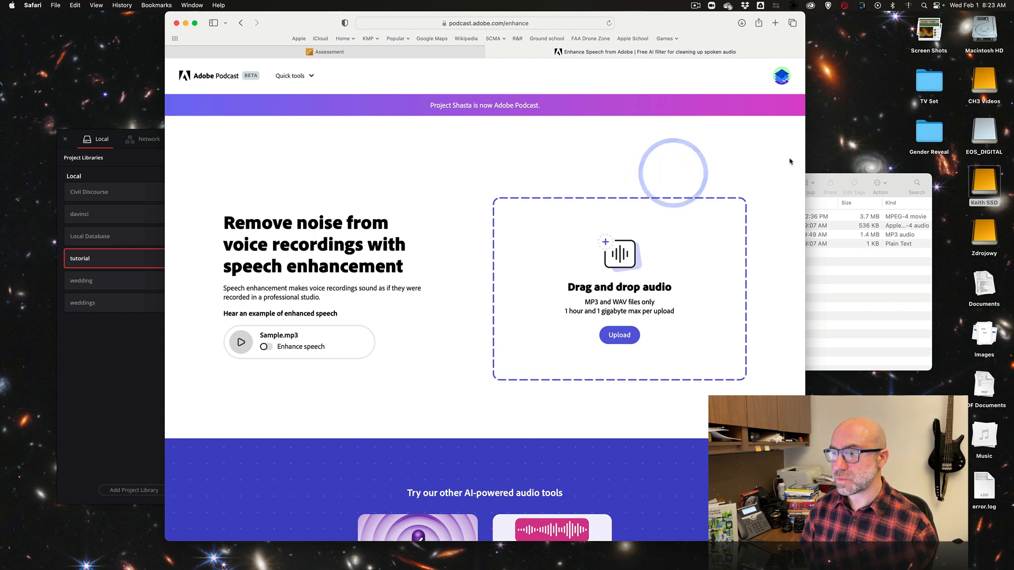
pyautogui.click(822, 176)
pyautogui.click(631, 110)
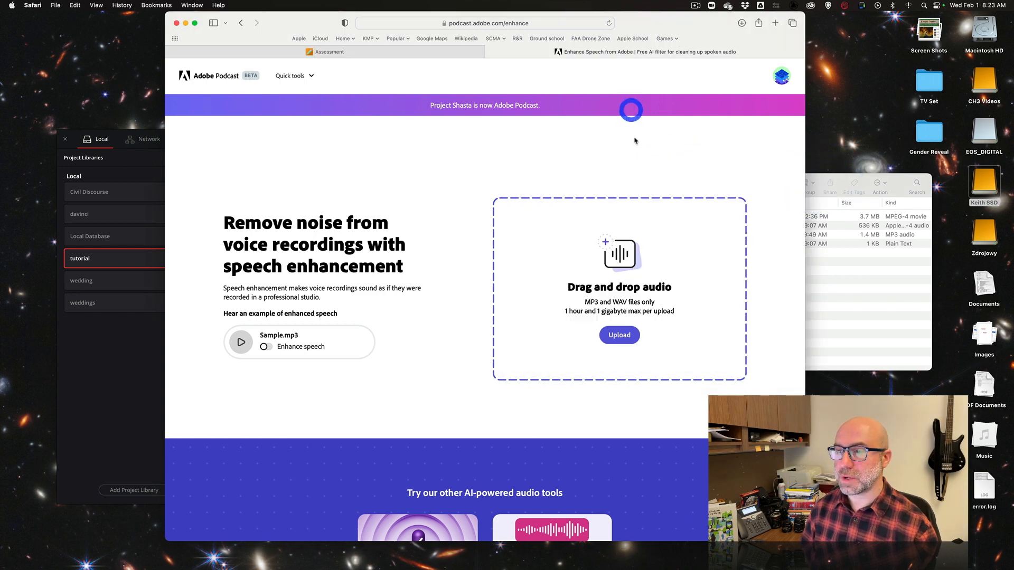
# - Preview the audio of Angela Interview.mp3 in the Partner Podcast folder and close the preview
pyautogui.click(821, 177)
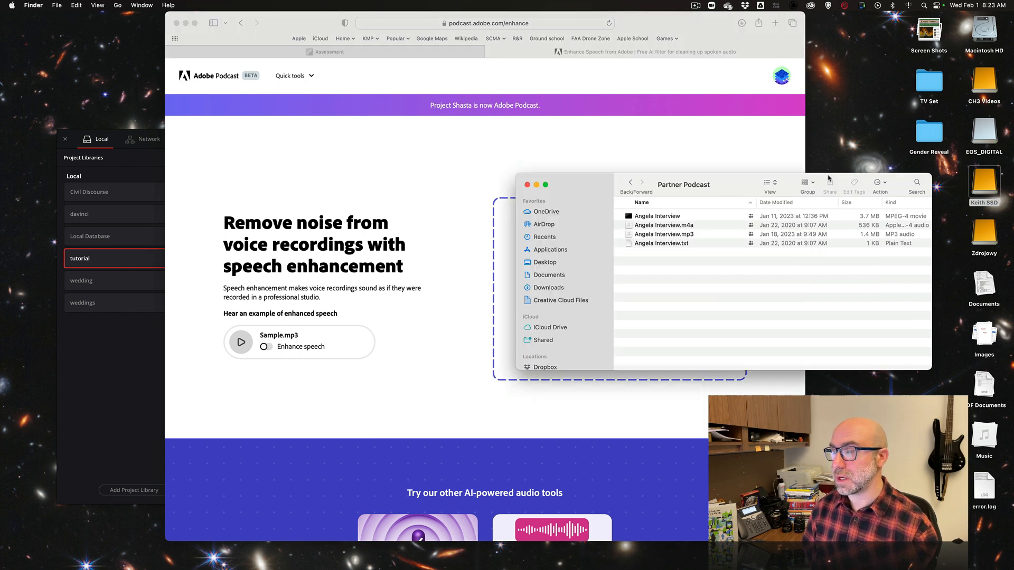
pyautogui.click(681, 235)
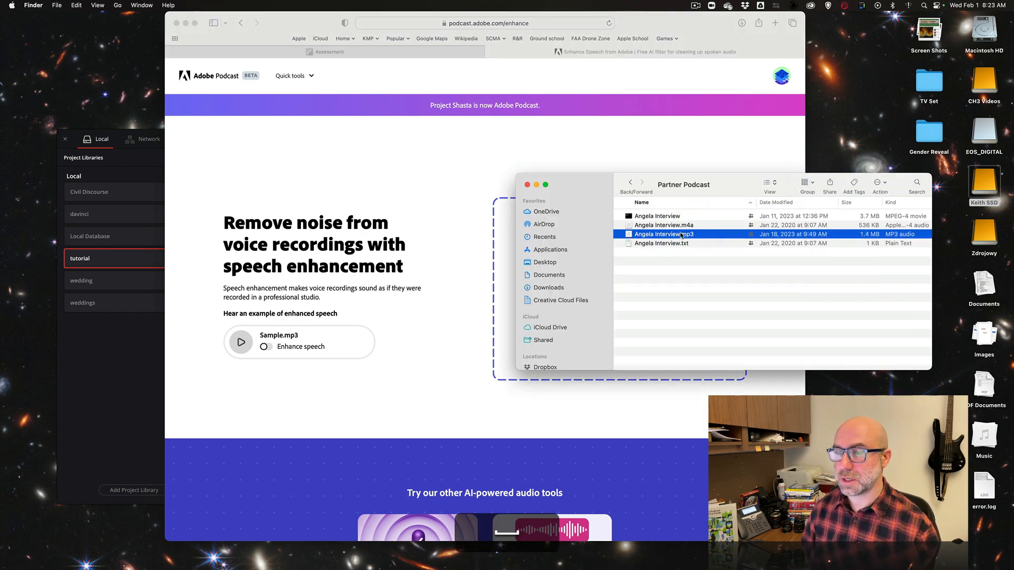
pyautogui.press('space')
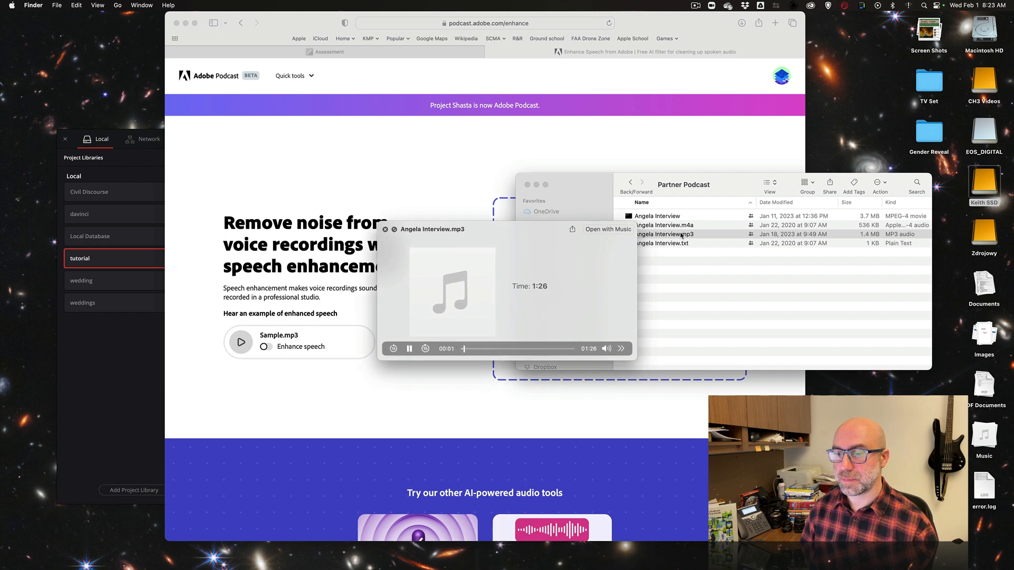
pyautogui.press('XF86AudioRaiseVolume')
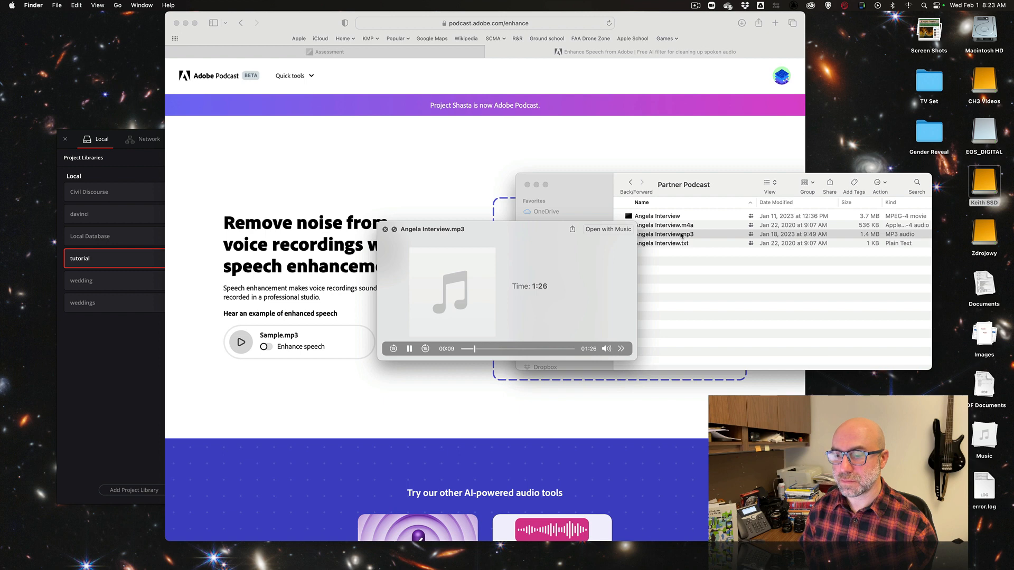
pyautogui.press('space')
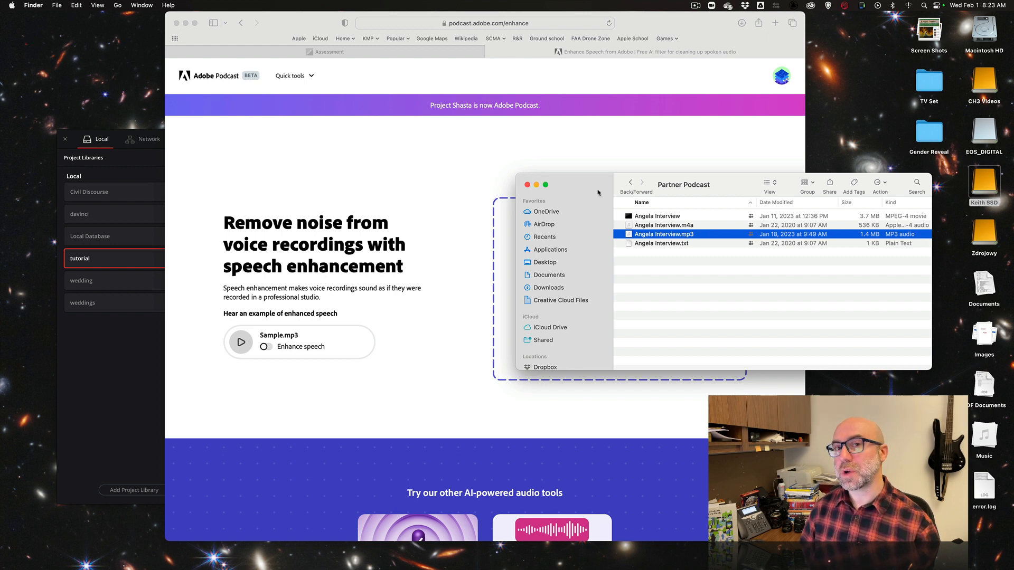
# - Move the Partner Podcast folder window clear of the web page's upload area and upload Angela Interview.mp3 for speech enhancement
pyautogui.click(524, 147)
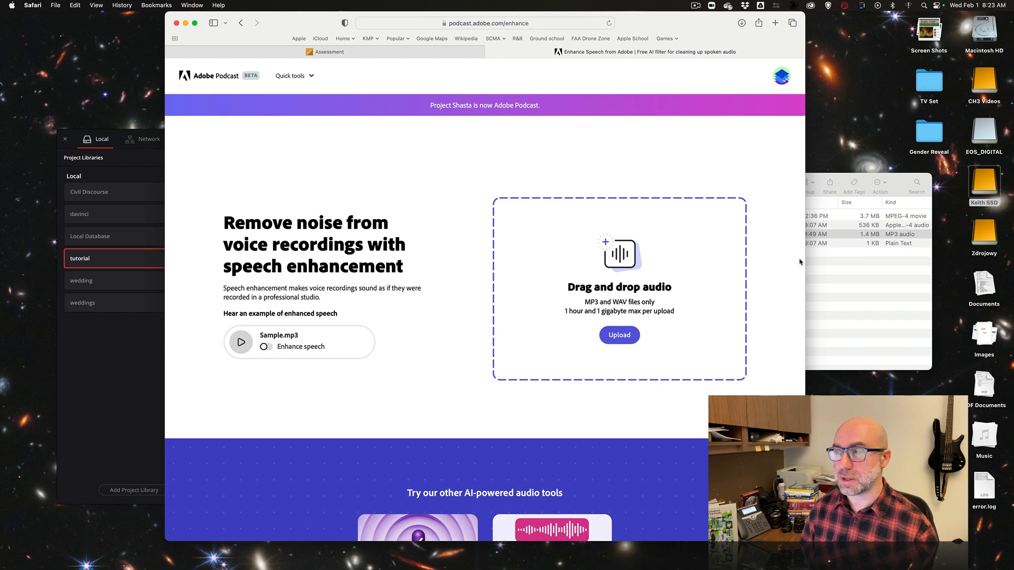
pyautogui.click(826, 293)
pyautogui.click(681, 226)
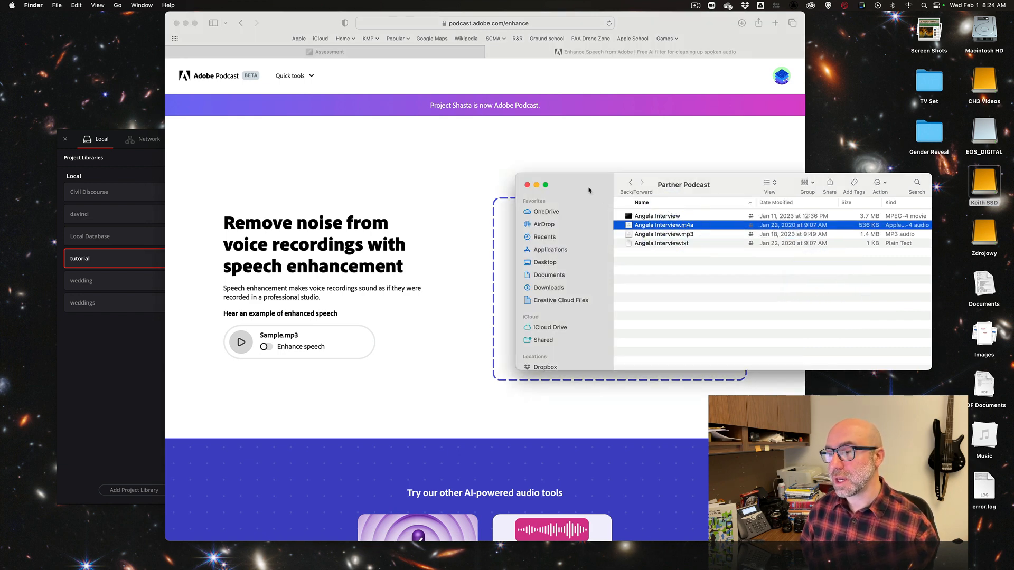
pyautogui.moveTo(589, 191); pyautogui.dragTo(198, 168)
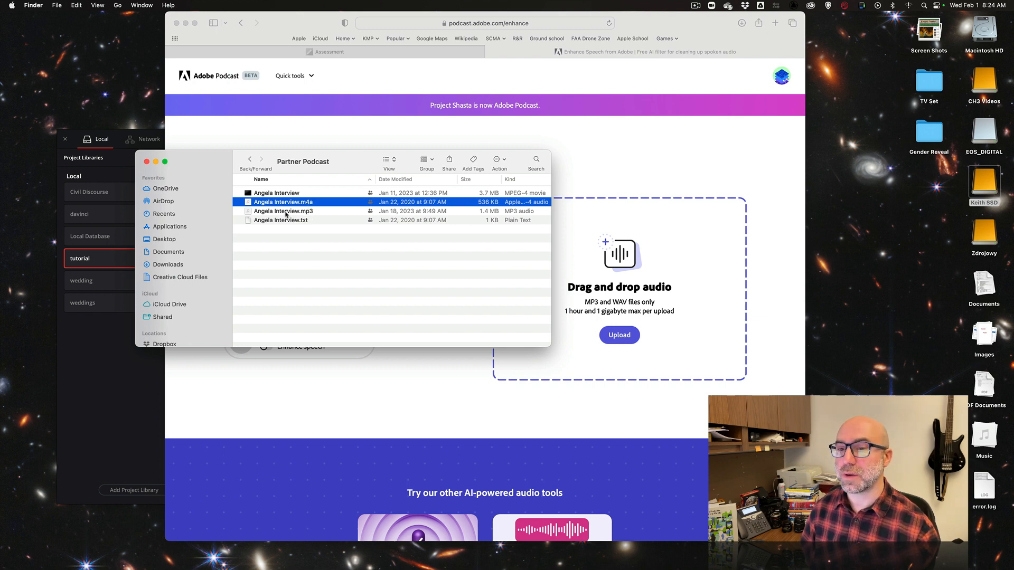
pyautogui.moveTo(285, 213); pyautogui.dragTo(619, 264)
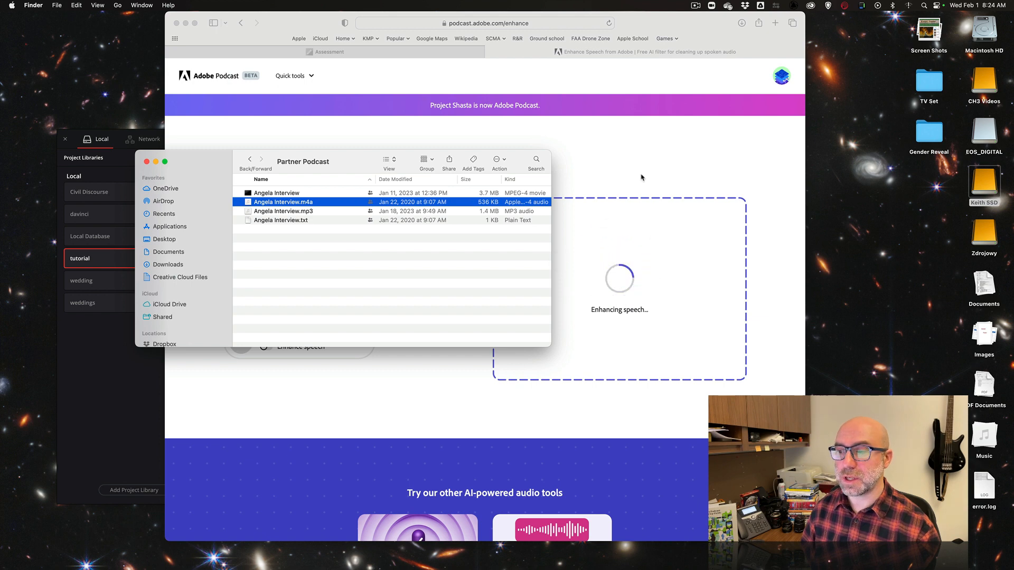
# - Download the enhanced audio as Angela Interview (enhanced).wav into the Partner Podcast folder in OneDrive
pyautogui.click(642, 176)
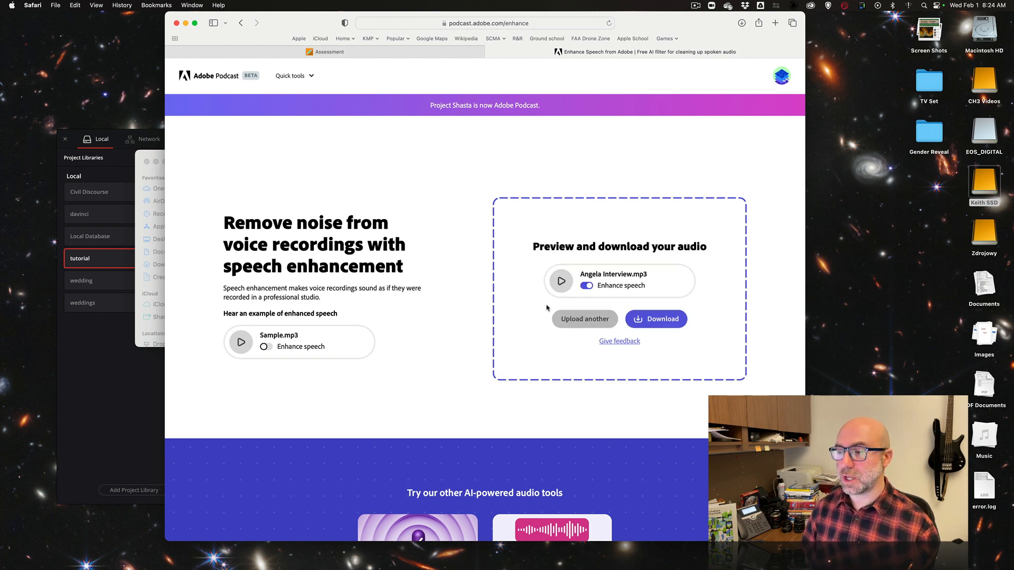
pyautogui.click(670, 320)
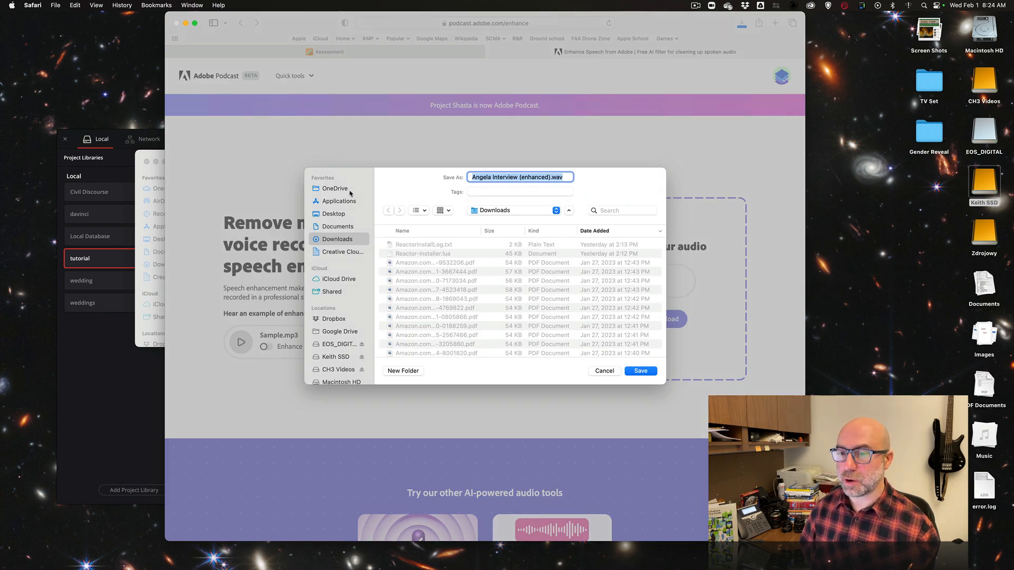
pyautogui.click(341, 191)
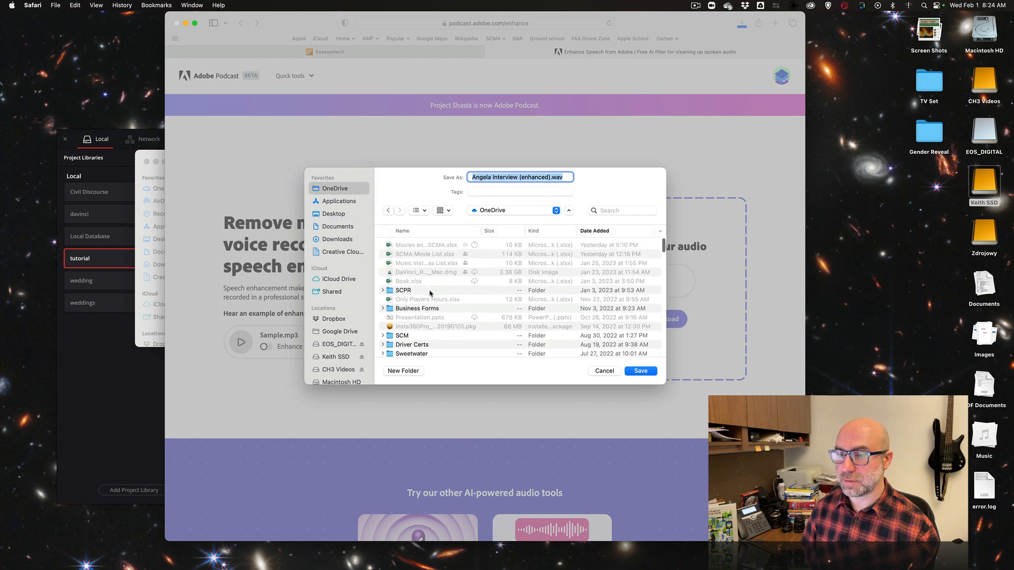
pyautogui.scroll(-5, 430, 293)
pyautogui.click(446, 230)
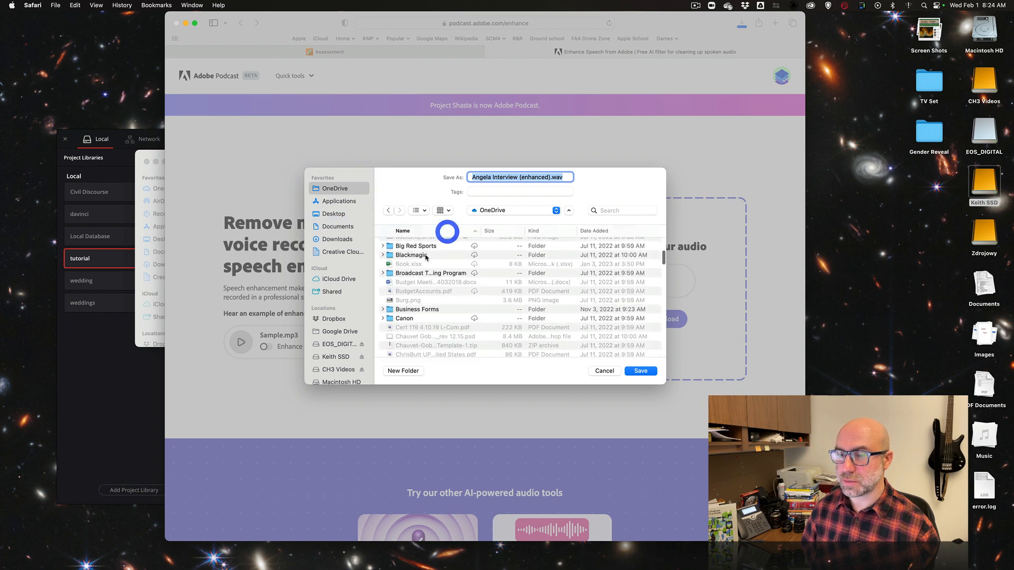
pyautogui.doubleClick(418, 307)
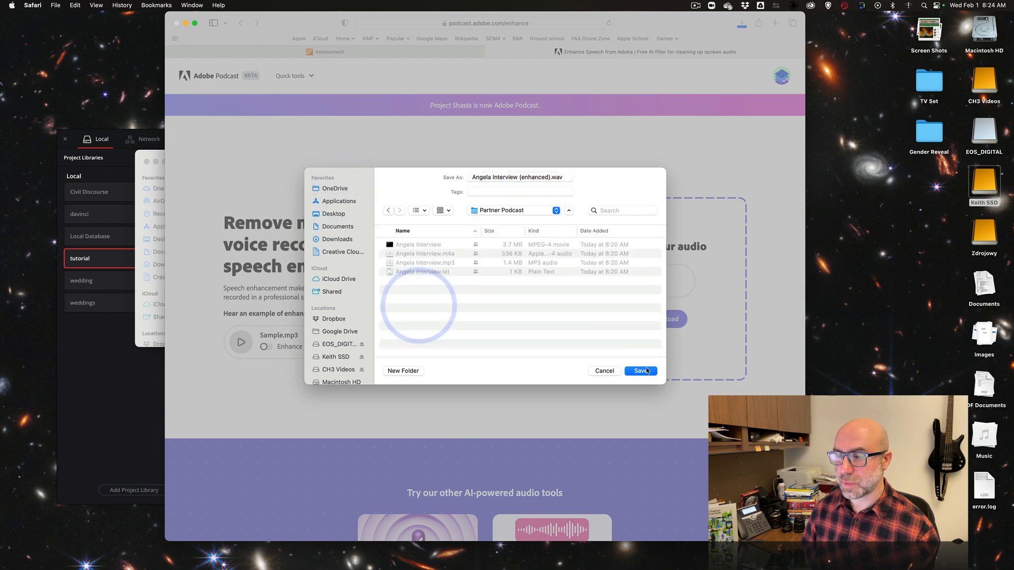
pyautogui.click(645, 371)
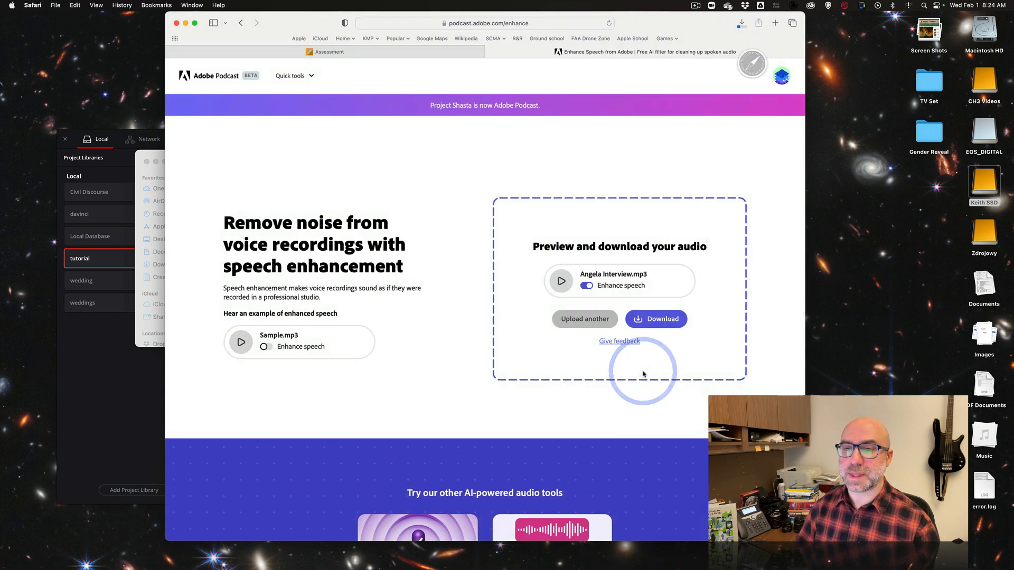
pyautogui.click(158, 171)
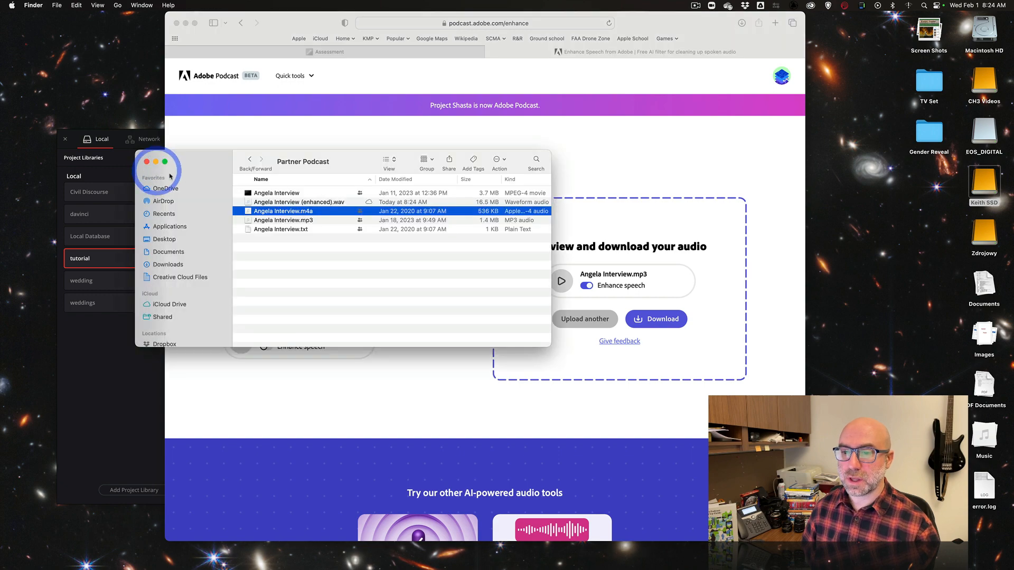
pyautogui.moveTo(219, 165); pyautogui.dragTo(592, 174)
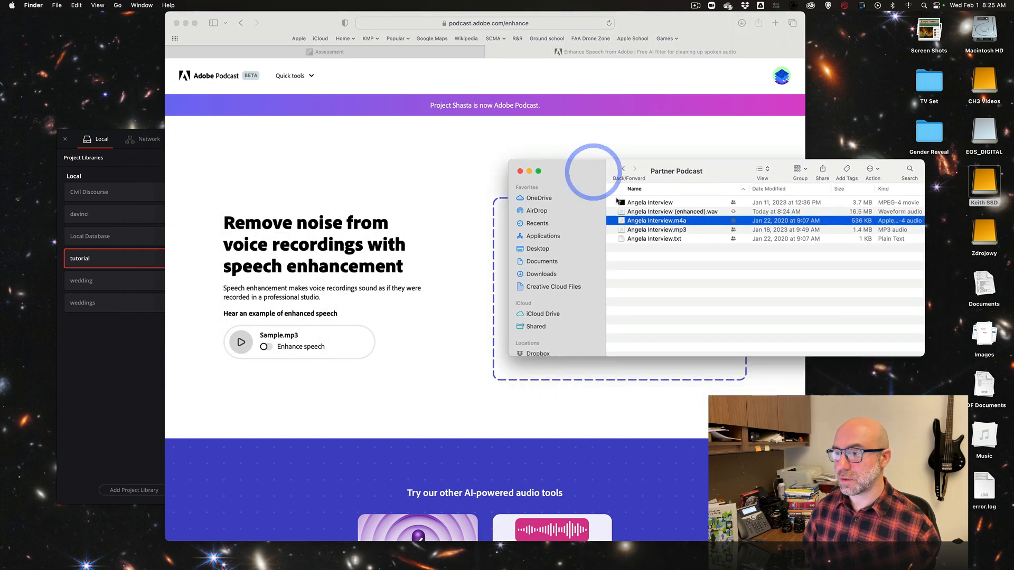
pyautogui.moveTo(574, 569)
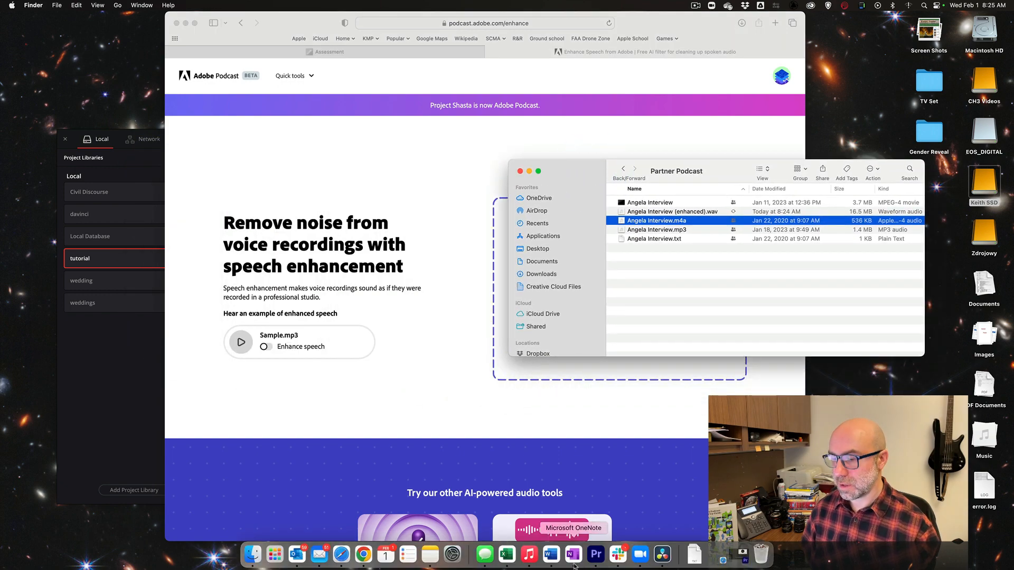
pyautogui.click(529, 556)
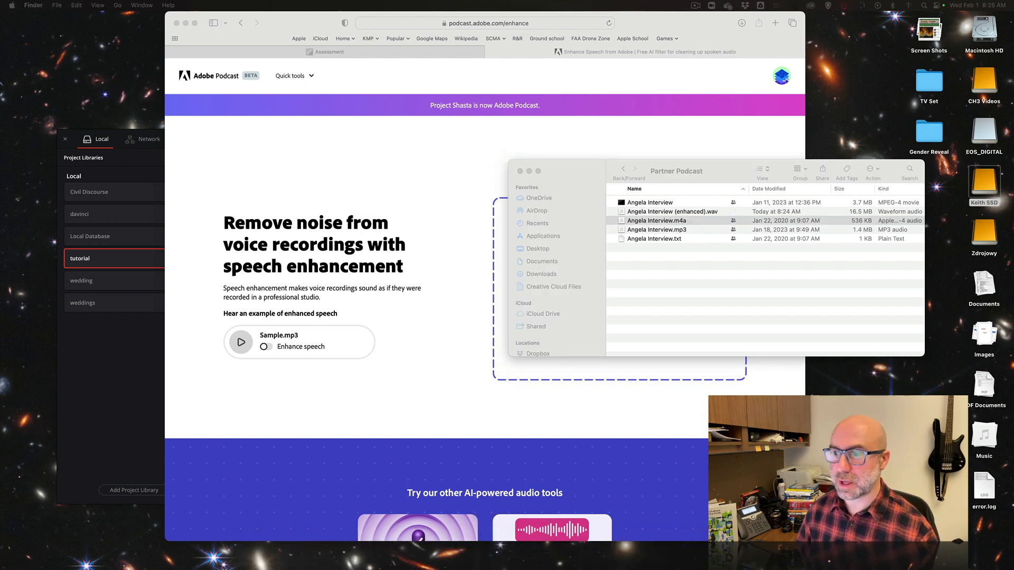
pyautogui.moveTo(560, 169); pyautogui.dragTo(561, 173)
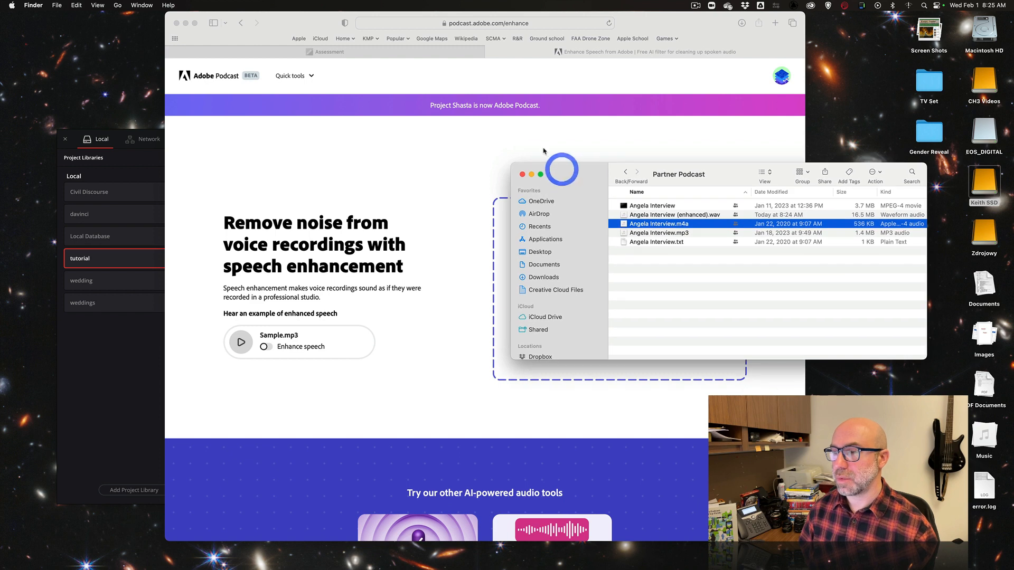
pyautogui.click(546, 149)
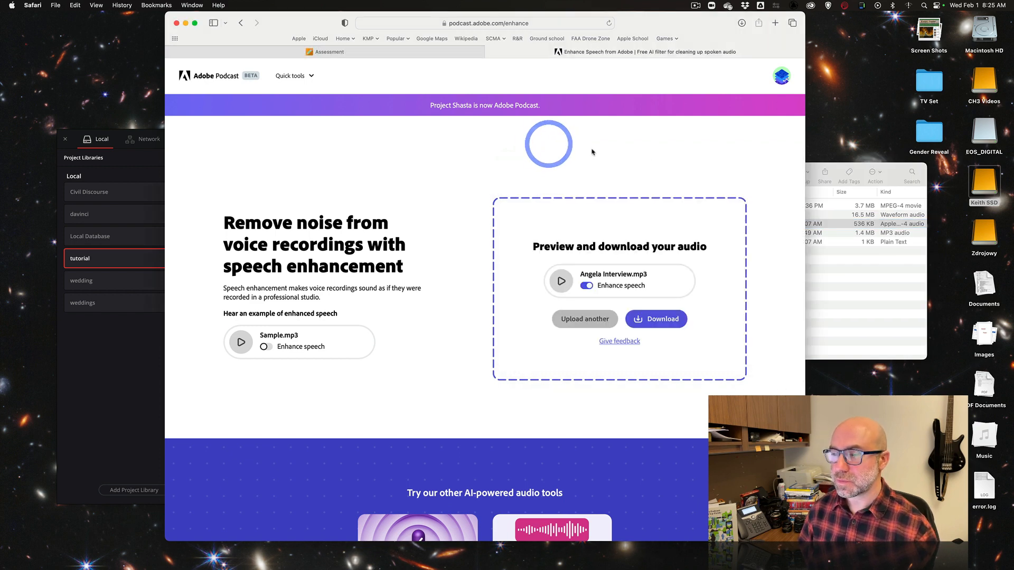
# - Switch to DaVinci Resolve and create a new project named Angela Interview in the tutorial library
pyautogui.click(141, 163)
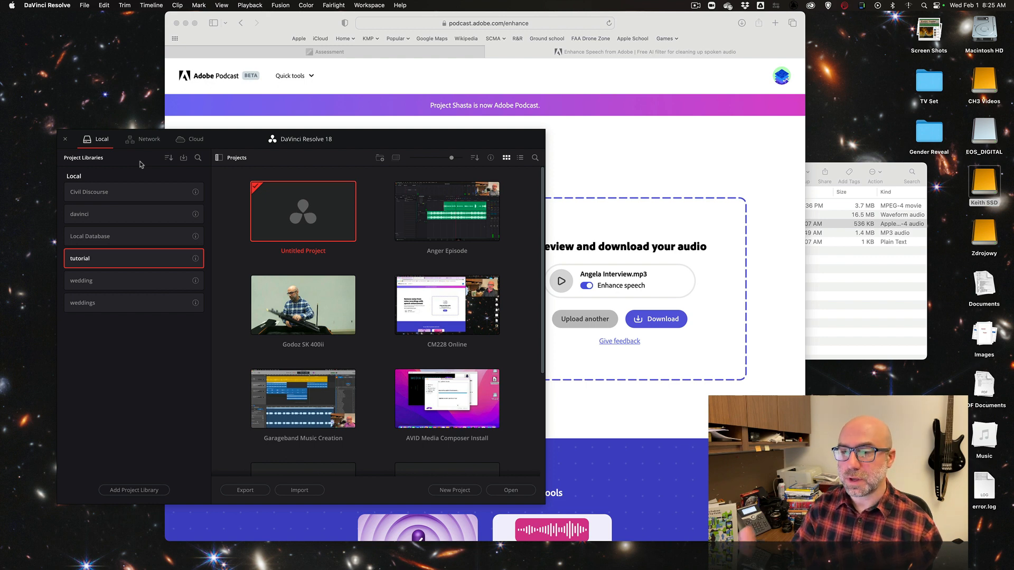
pyautogui.moveTo(232, 142); pyautogui.dragTo(292, 137)
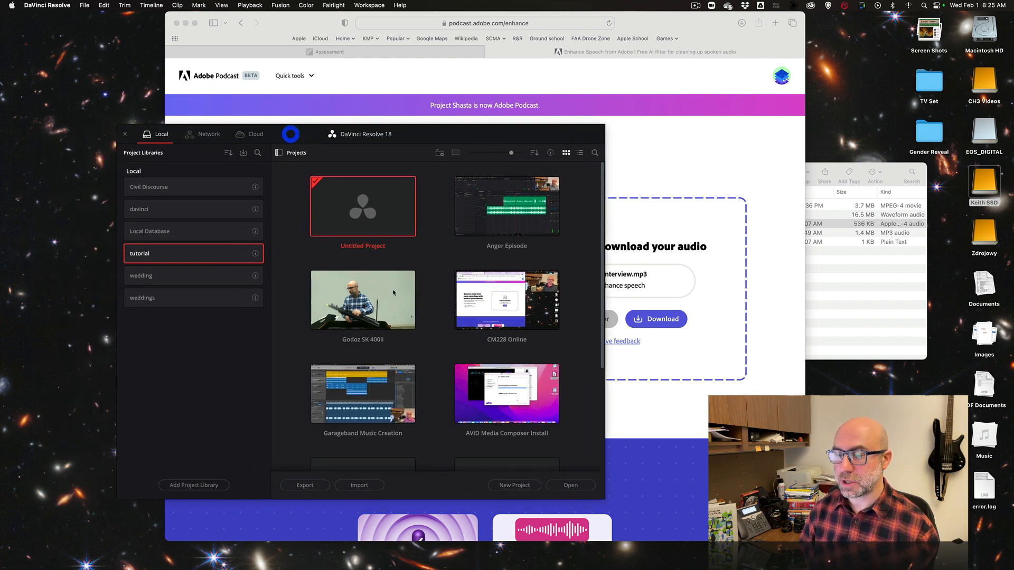
pyautogui.click(519, 485)
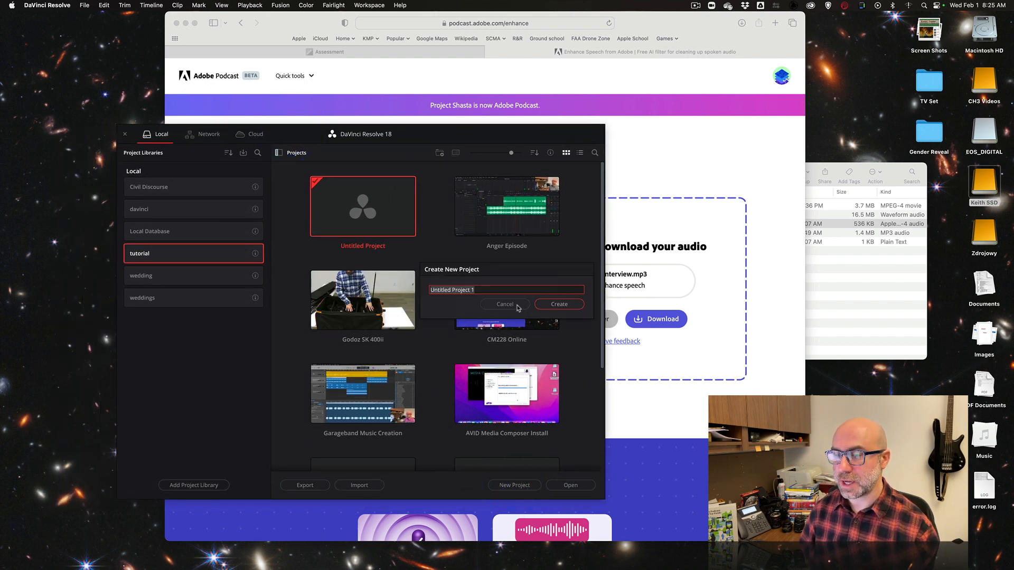
pyautogui.write('Angela')
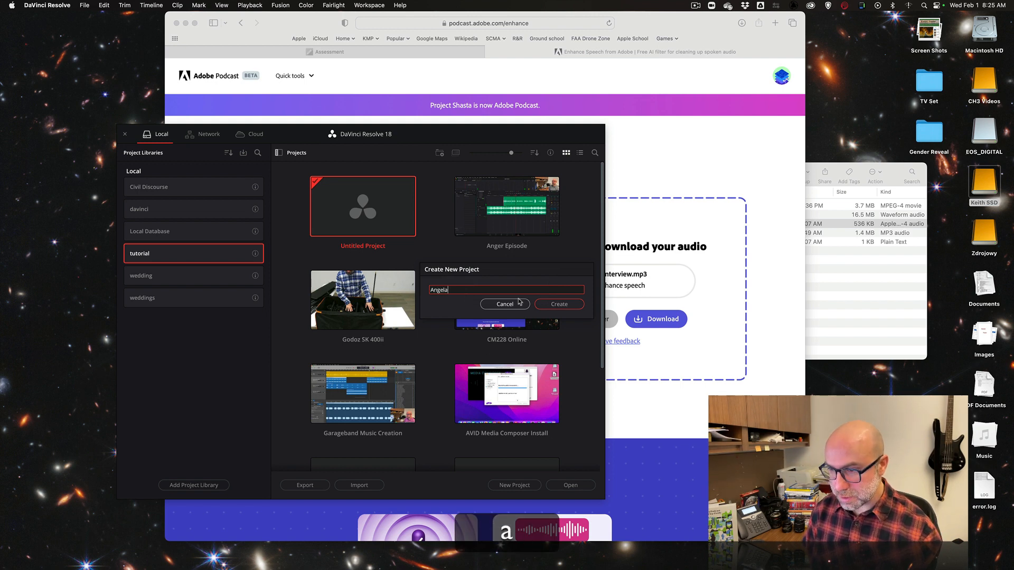
pyautogui.write(' Interview')
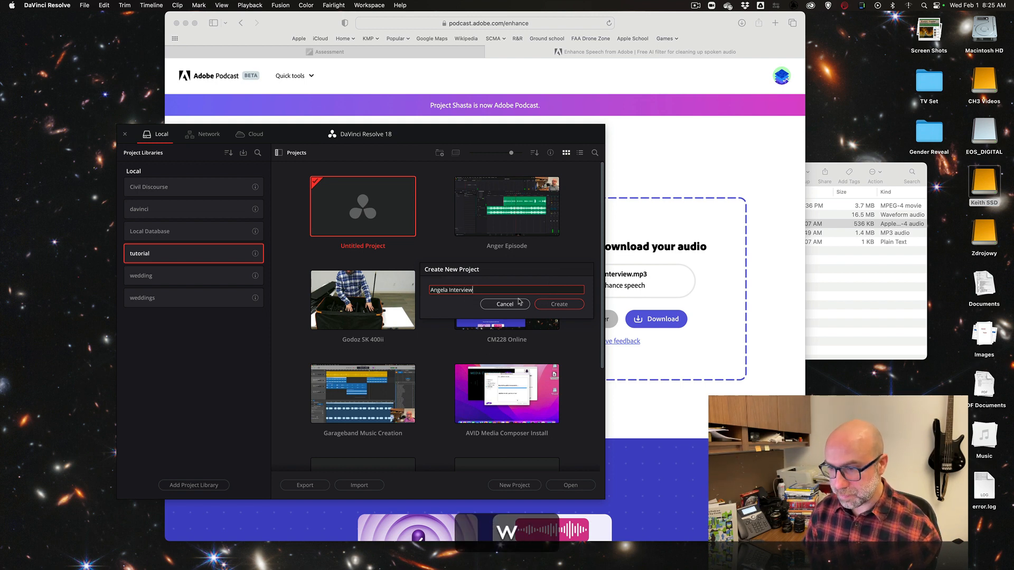
pyautogui.press('Return')
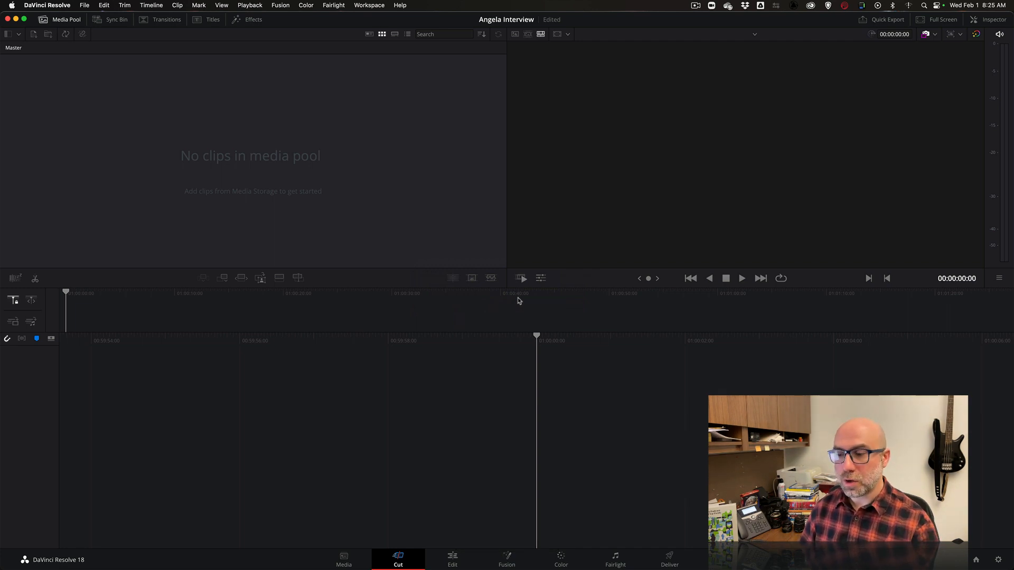
# - Place Angela Interview (enhanced).wav from the Partner Podcast folder at the start of a Fairlight timeline and make its audio track taller
pyautogui.click(615, 563)
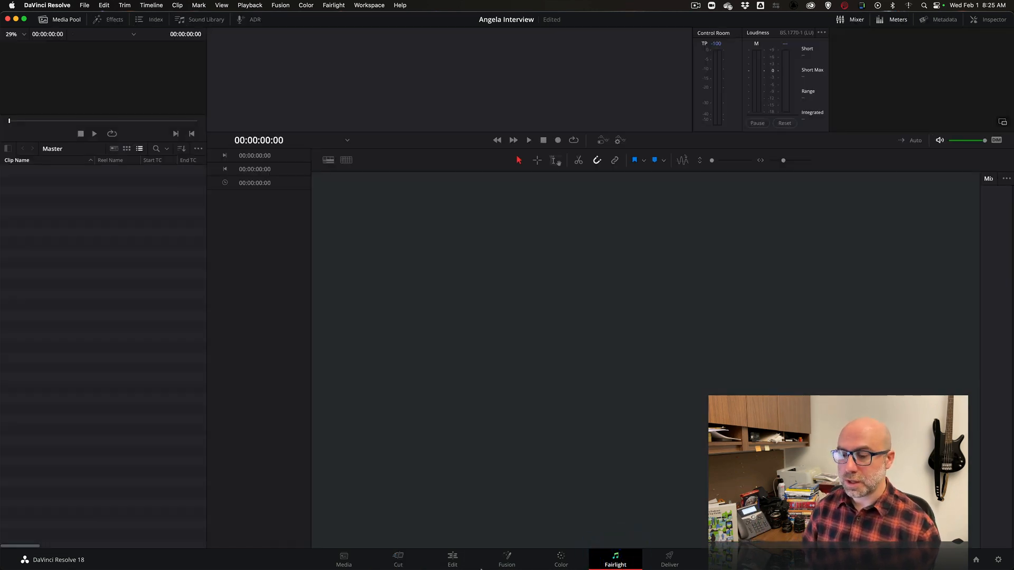
pyautogui.moveTo(363, 554)
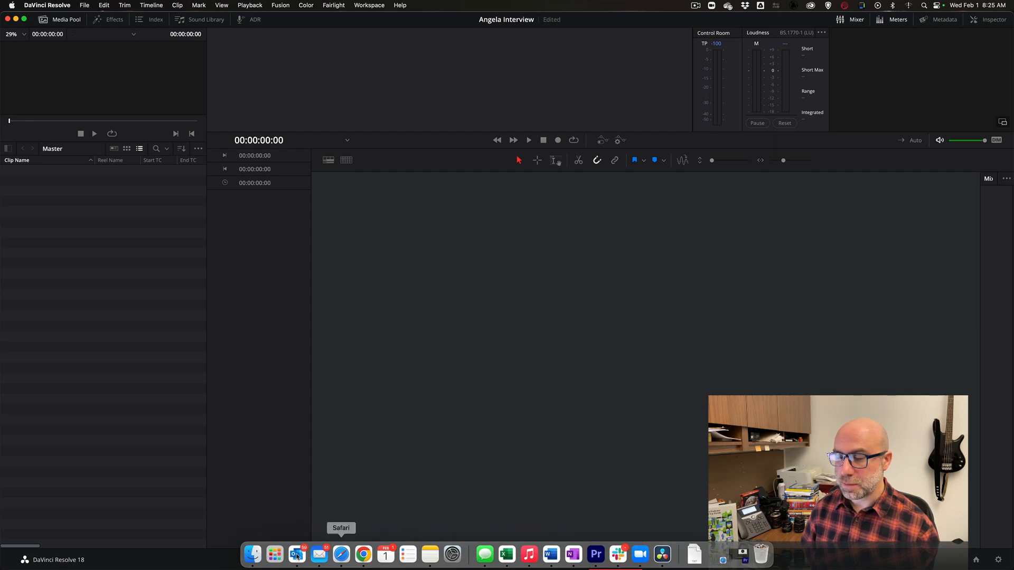
pyautogui.click(253, 556)
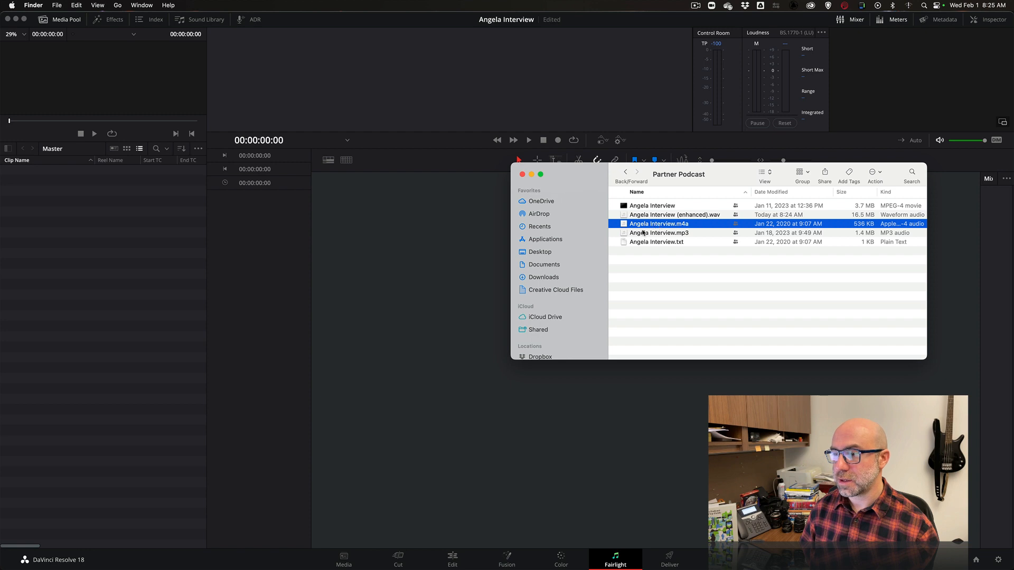
pyautogui.moveTo(665, 216); pyautogui.dragTo(349, 205)
pyautogui.moveTo(420, 206); pyautogui.dragTo(391, 206)
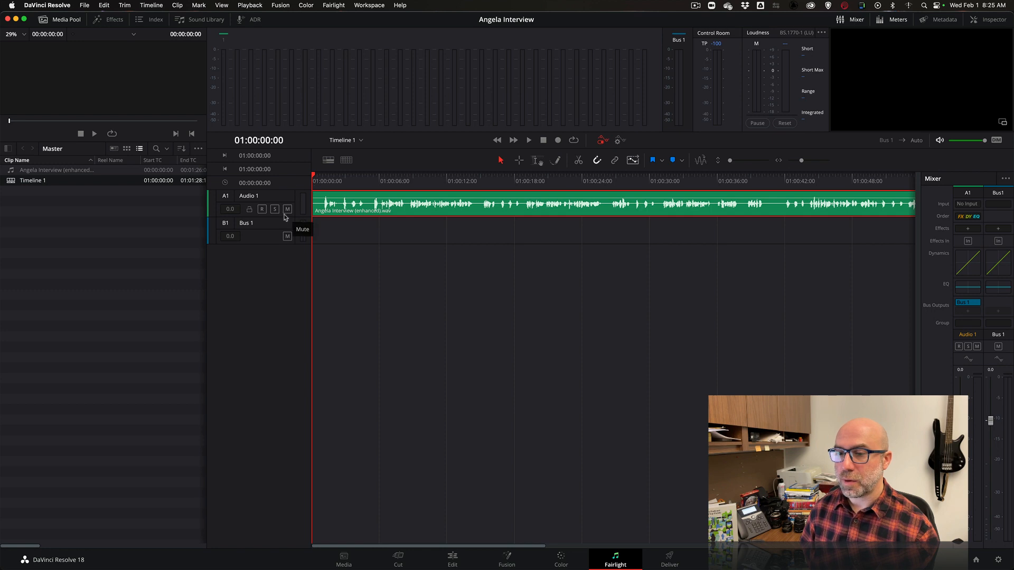
pyautogui.moveTo(280, 217); pyautogui.dragTo(279, 272)
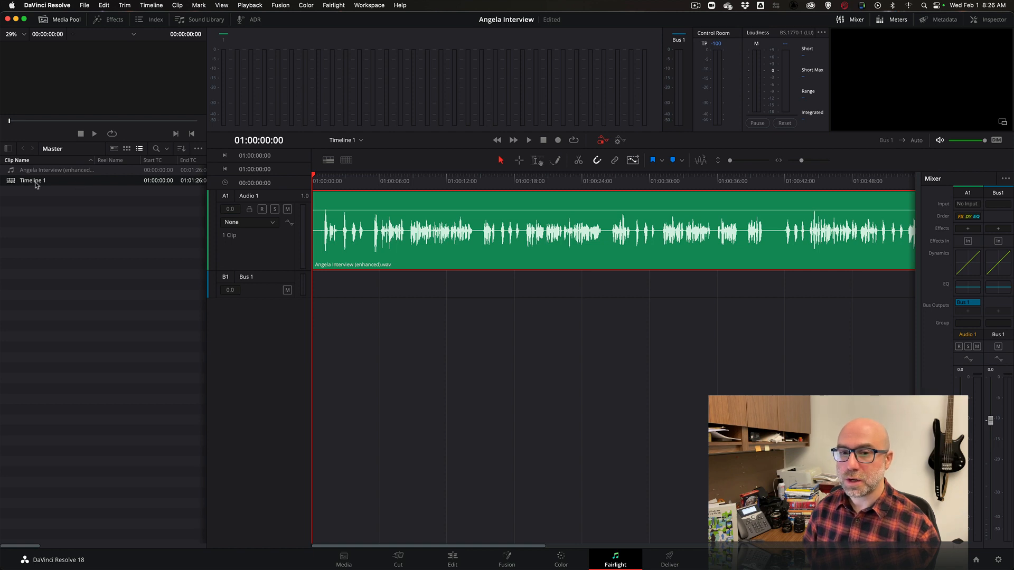
# - Rename Timeline 1 as Angela Interview
pyautogui.click(35, 182)
pyautogui.click(35, 182)
pyautogui.write('An')
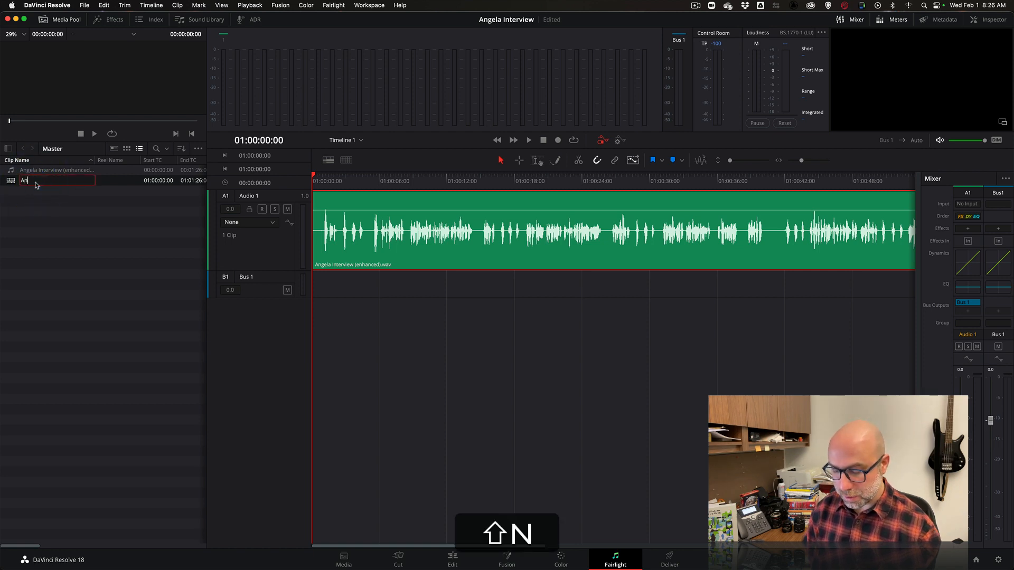
pyautogui.write('gela In')
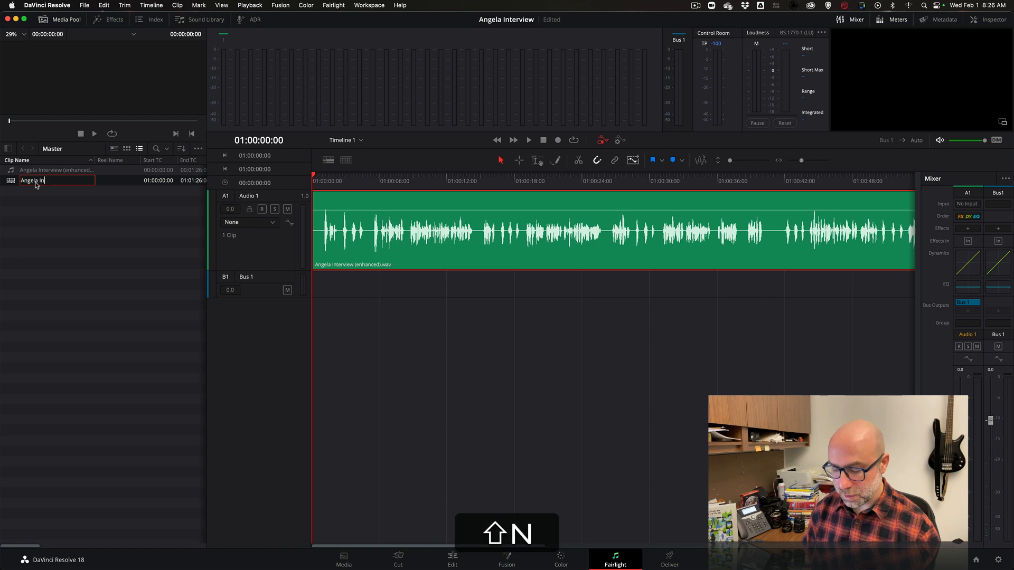
pyautogui.write('terview')
pyautogui.press('Return')
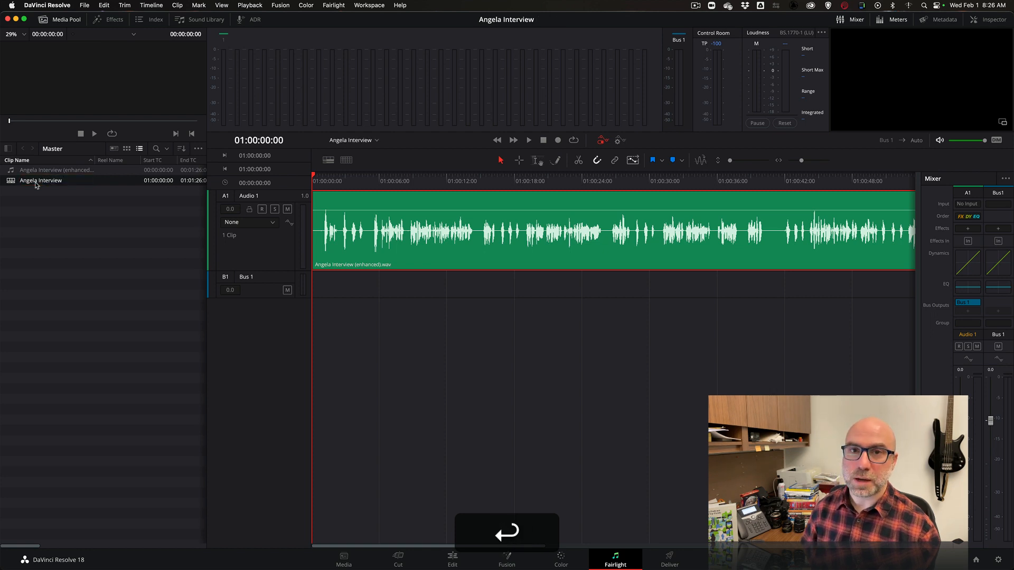
# - Rename the Audio 1 track as Narration and clear the track selection
pyautogui.click(253, 197)
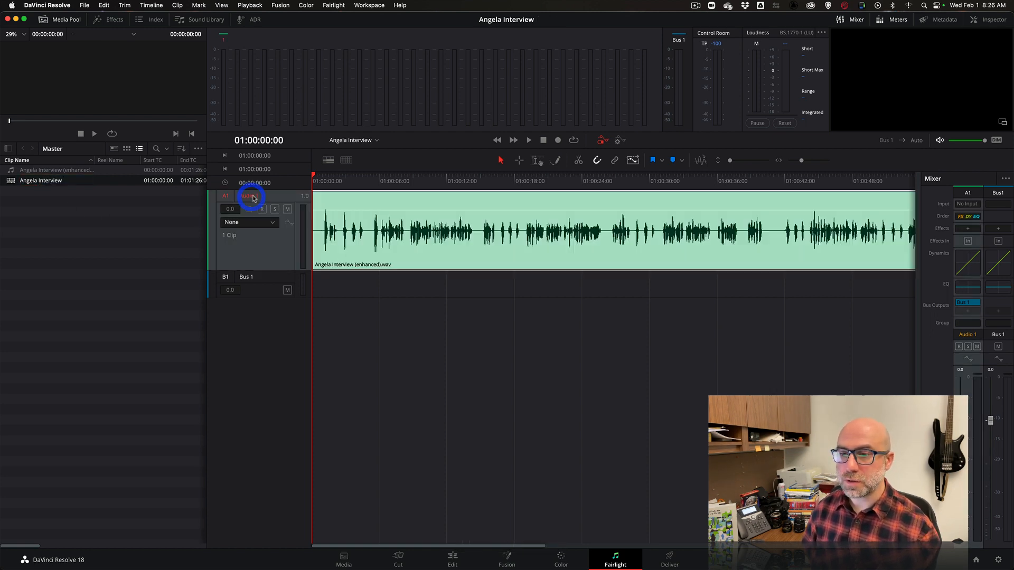
pyautogui.doubleClick(252, 197)
pyautogui.write('Na')
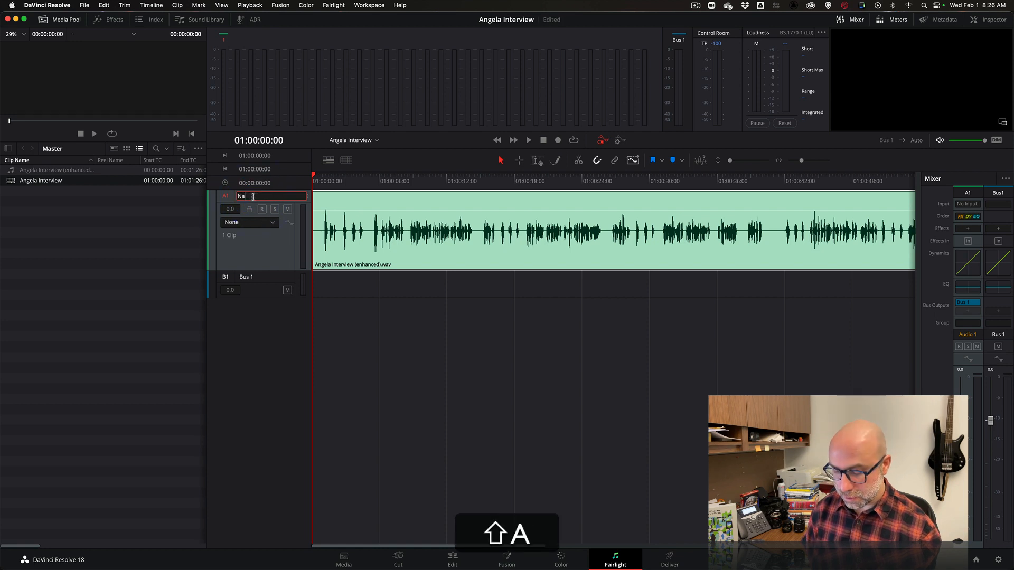
pyautogui.write('rration')
pyautogui.press('Return')
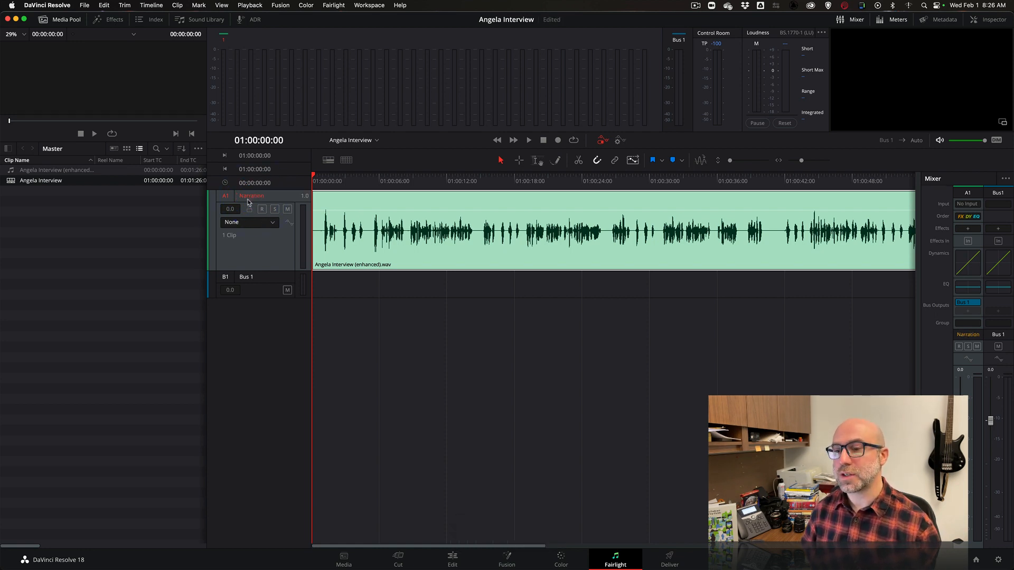
pyautogui.click(394, 288)
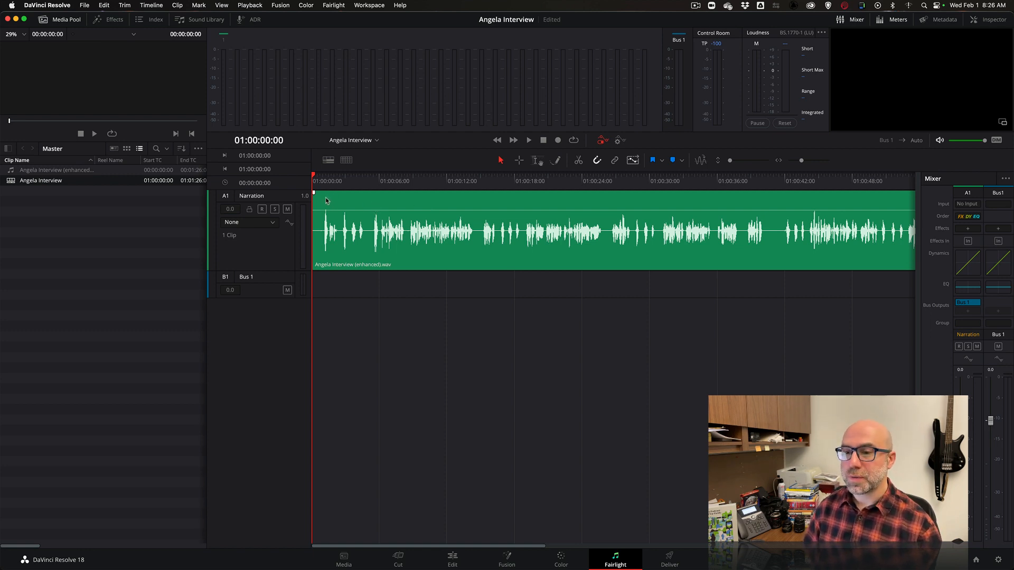
# - Listen to the opening of the narration and trim the clip's start to 01:00:05:05, just before the first long speech passage
pyautogui.click(341, 186)
pyautogui.press('space')
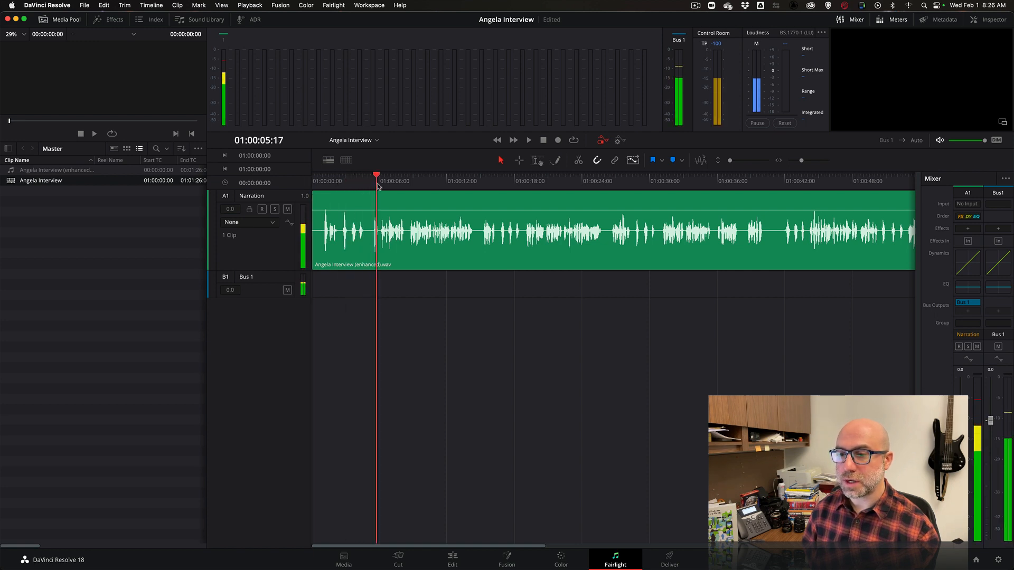
pyautogui.press('space')
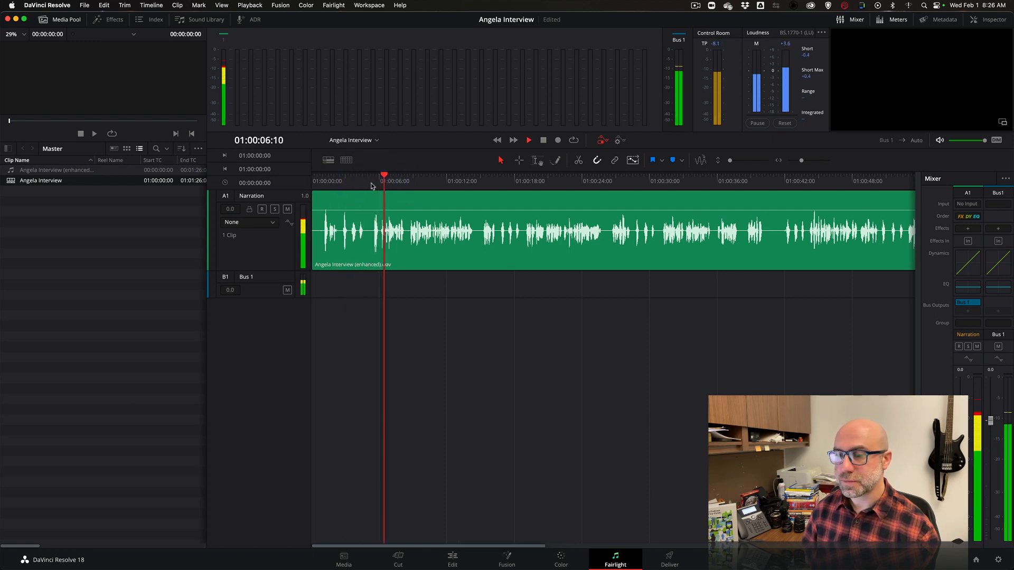
pyautogui.press('space')
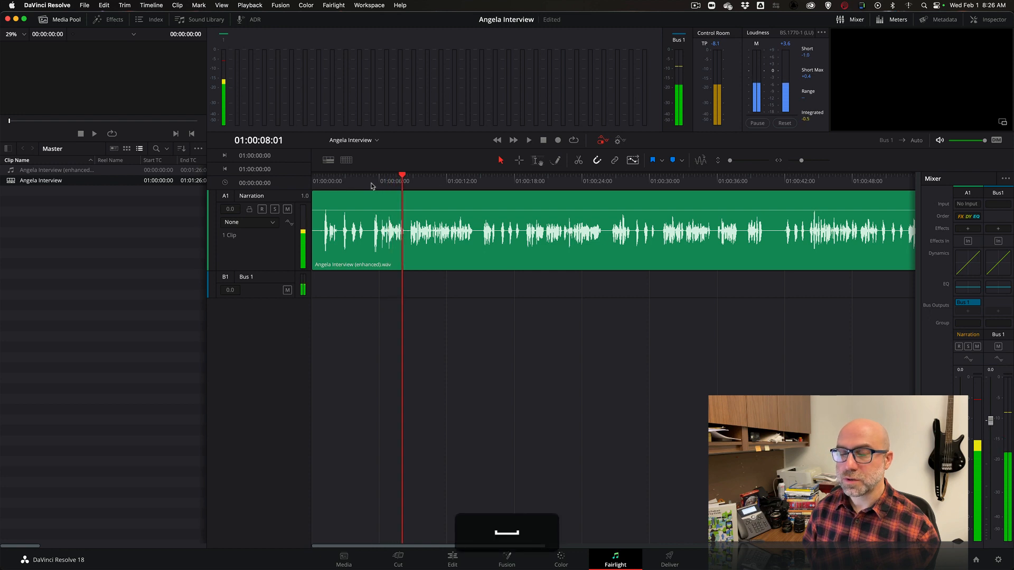
pyautogui.click(370, 181)
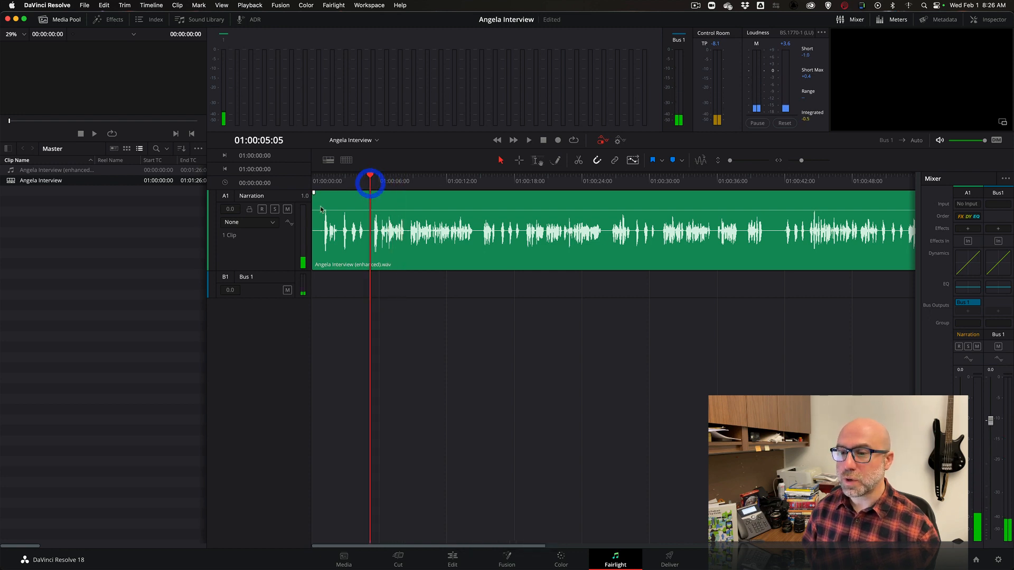
pyautogui.moveTo(314, 205); pyautogui.dragTo(373, 203)
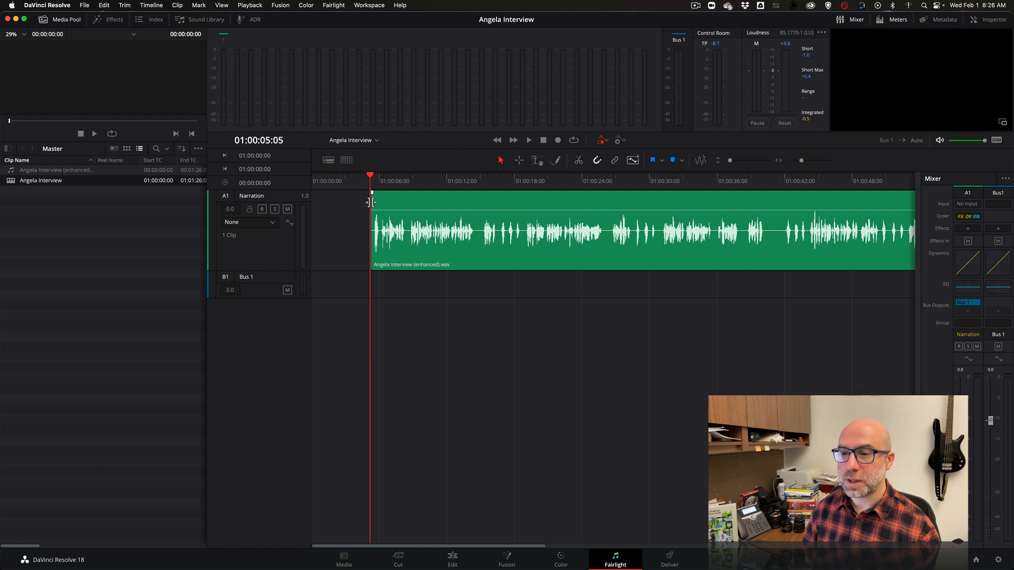
# - Listen past the first long speech passage and split the narration clip at 01:00:14:21 and 01:00:18:17
pyautogui.moveTo(369, 202); pyautogui.dragTo(481, 181)
pyautogui.press('space')
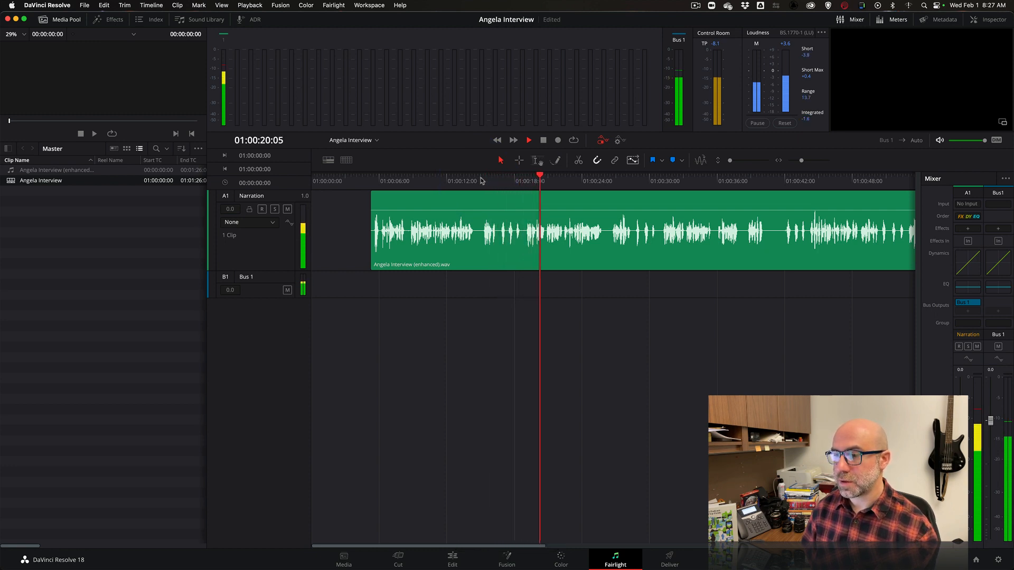
pyautogui.press('space')
pyautogui.moveTo(481, 180); pyautogui.dragTo(480, 180)
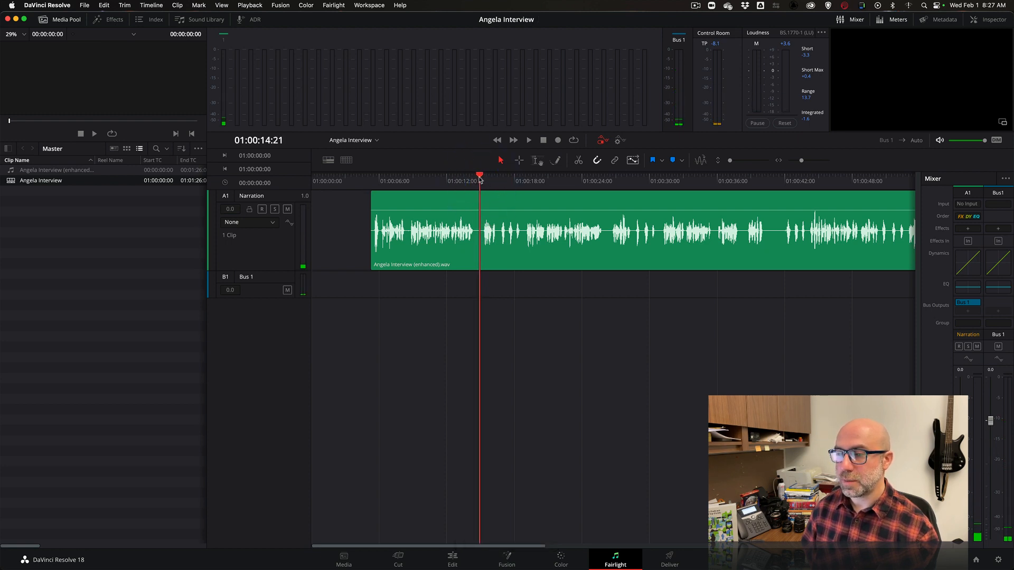
pyautogui.click(480, 180)
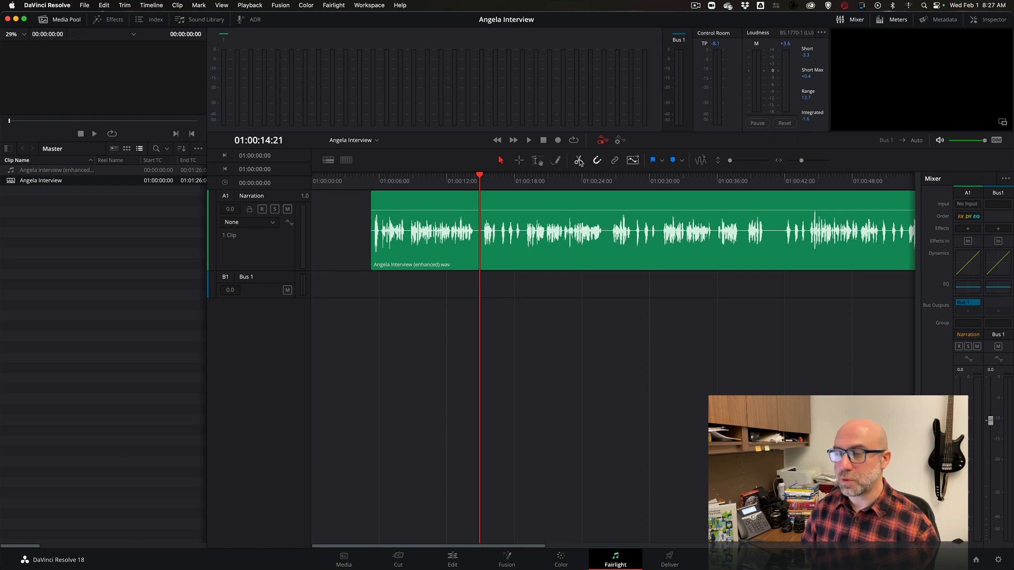
pyautogui.press('super')
pyautogui.press('super+b')
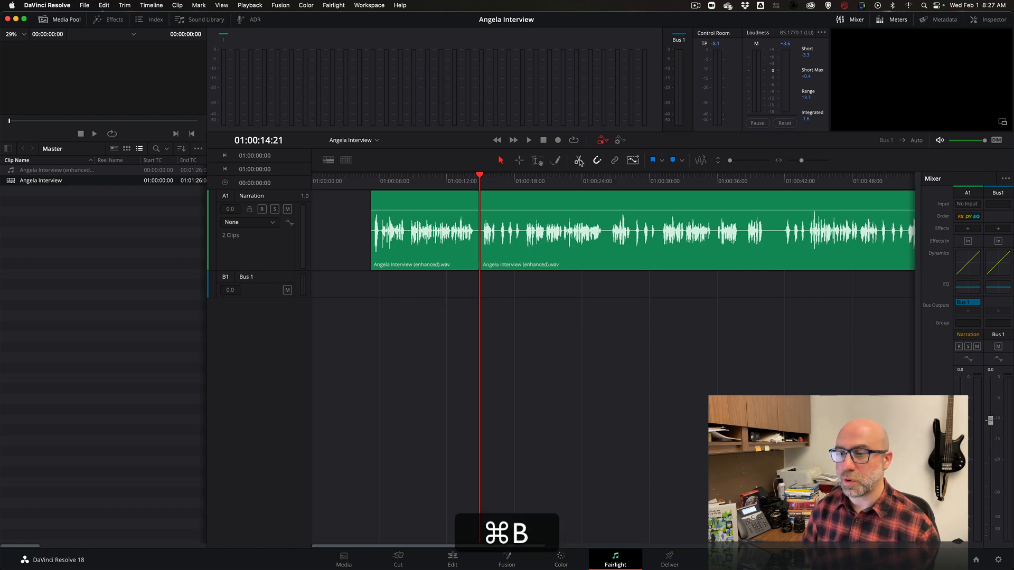
pyautogui.moveTo(515, 181); pyautogui.dragTo(523, 182)
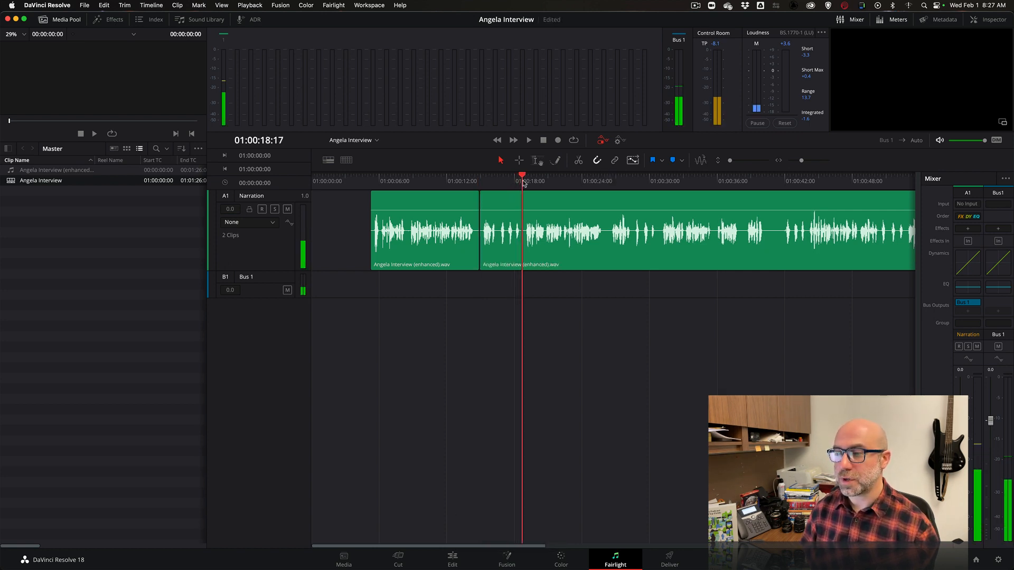
pyautogui.press('super+b')
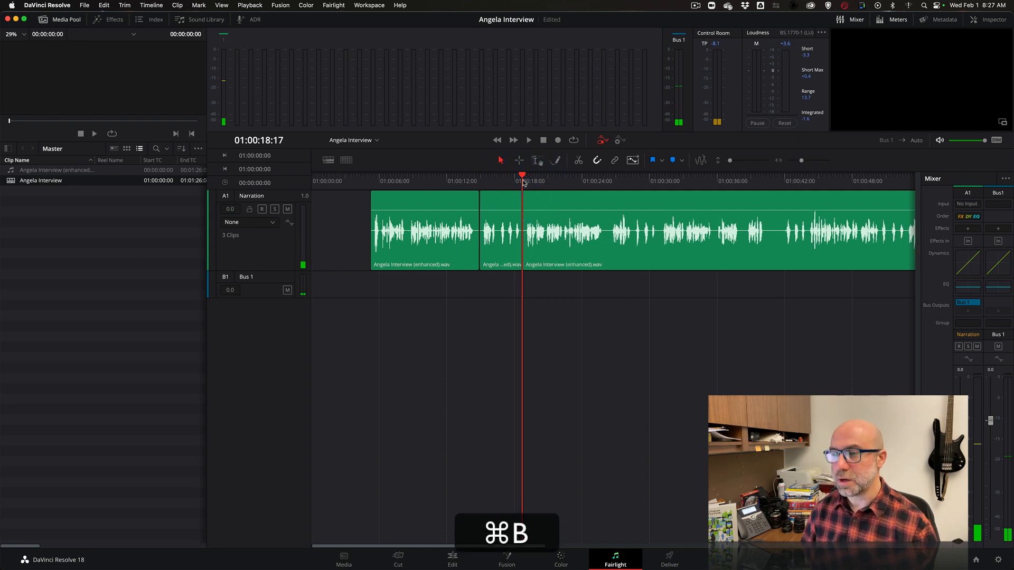
# - Try ripple-deleting the short segment between 01:00:14:21 and 01:00:18:17, and undo the deletion
pyautogui.click(501, 198)
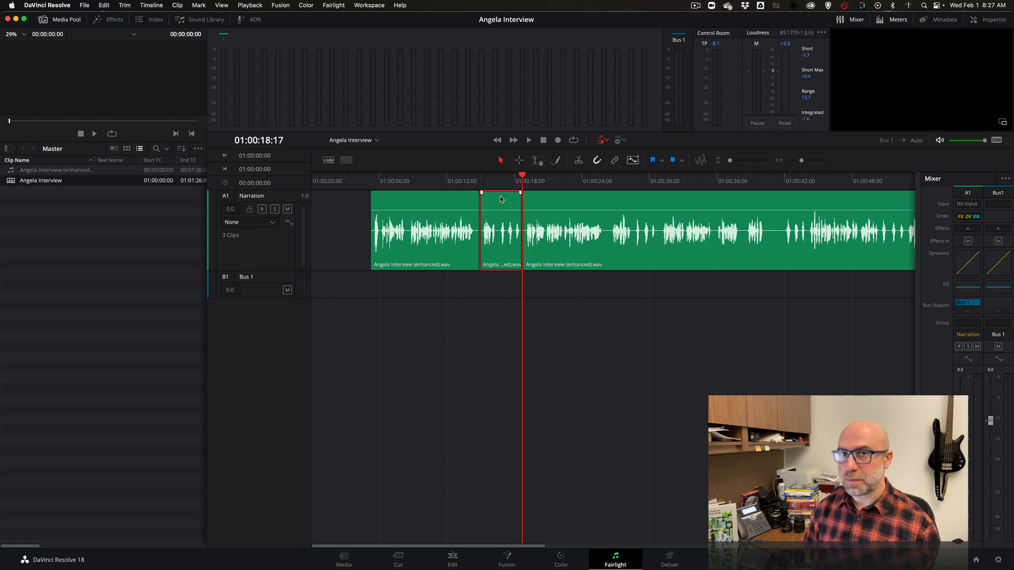
pyautogui.press('shift')
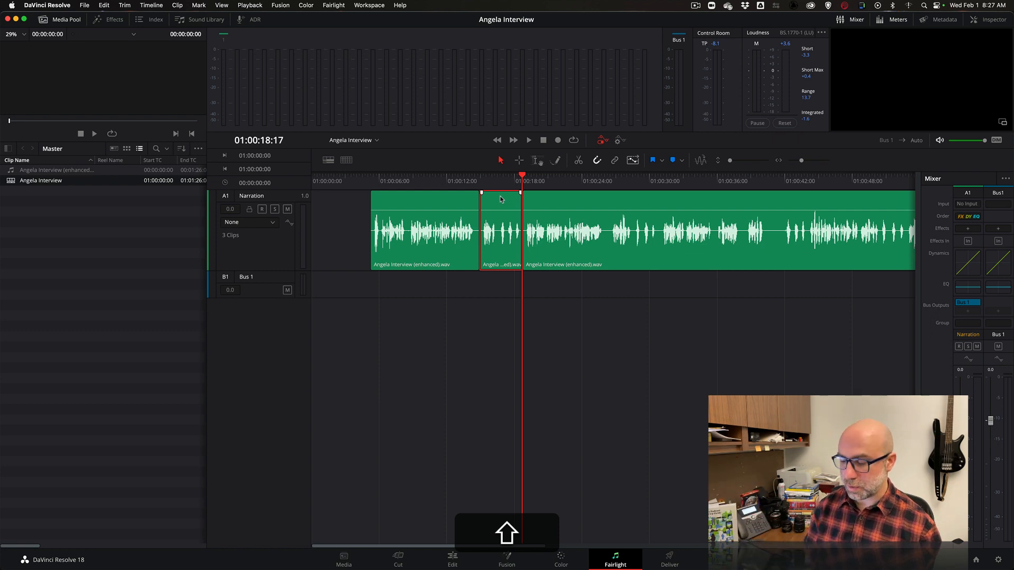
pyautogui.hotkey('shift', 'BackSpace')
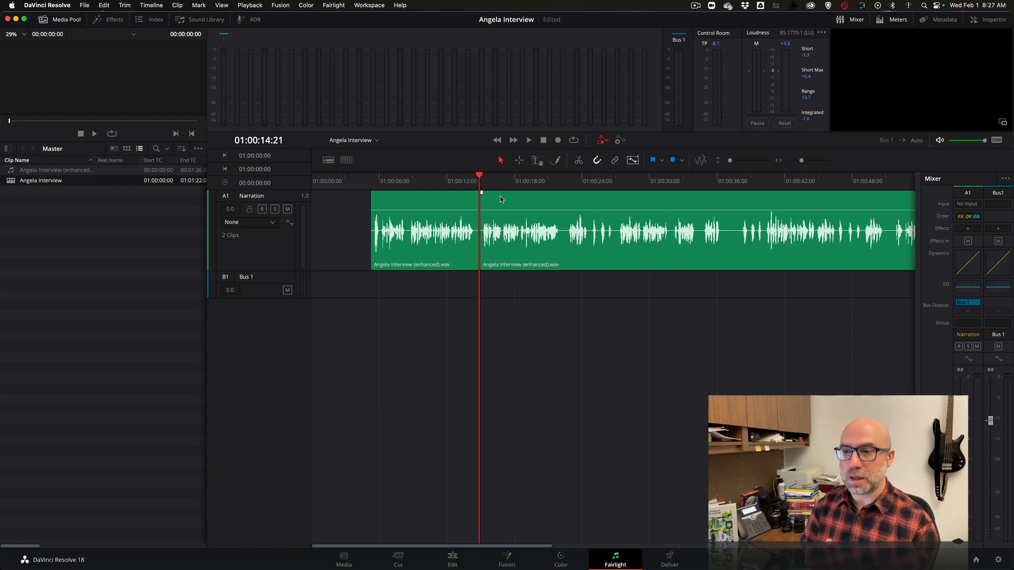
pyautogui.press('super')
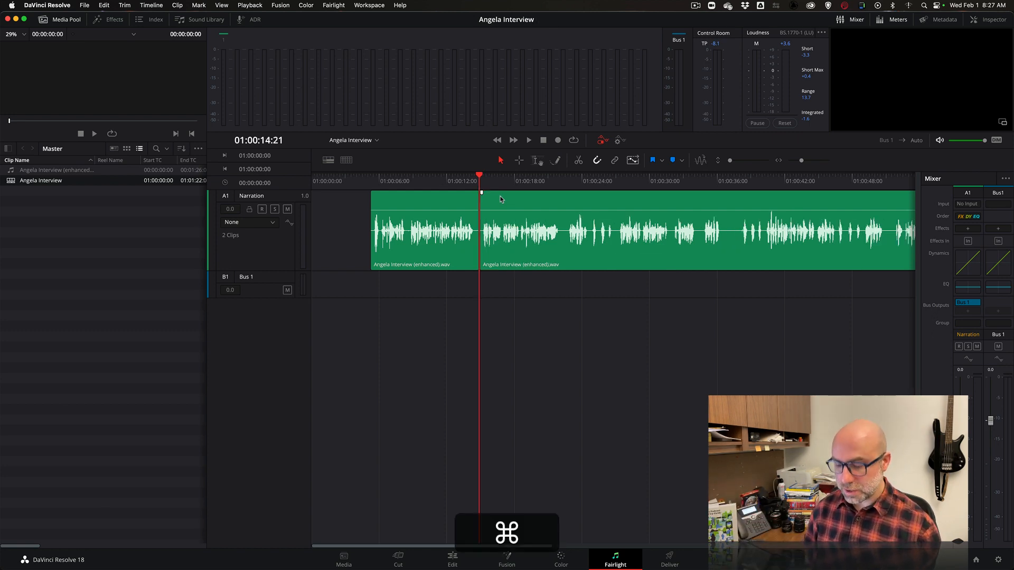
pyautogui.press('super+z')
# - Try deleting the short segment with a gap left behind and moving the following clip back to close it, and undo both edits
pyautogui.press('BackSpace')
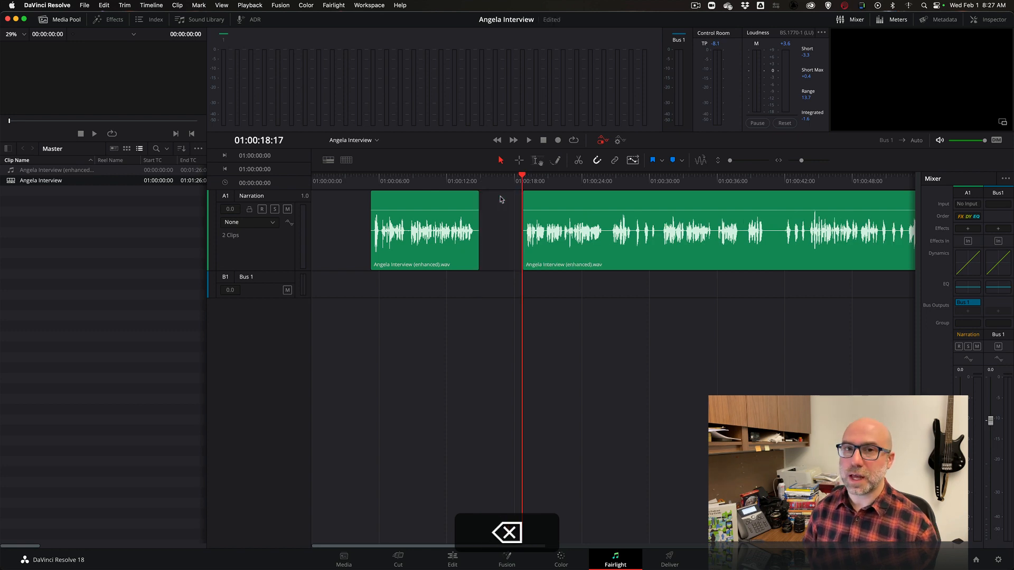
pyautogui.moveTo(544, 203); pyautogui.dragTo(500, 203)
pyautogui.press('super+z')
pyautogui.press('super+z')
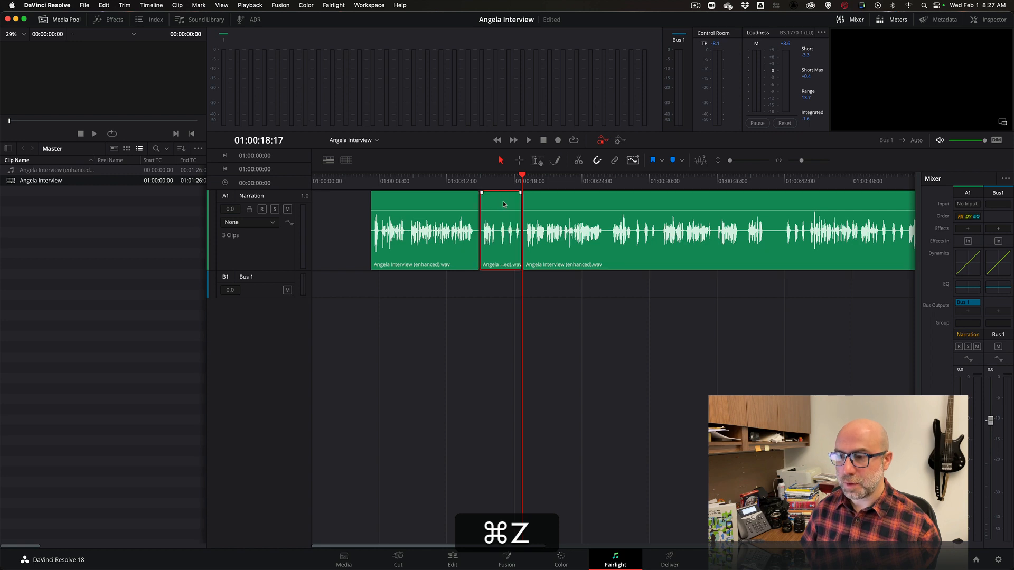
# - Ripple-delete the short segment between 01:00:14:21 and 01:00:18:17 and play the narration to the end of its next speech passage
pyautogui.press('shift')
pyautogui.hotkey('shift', 'BackSpace')
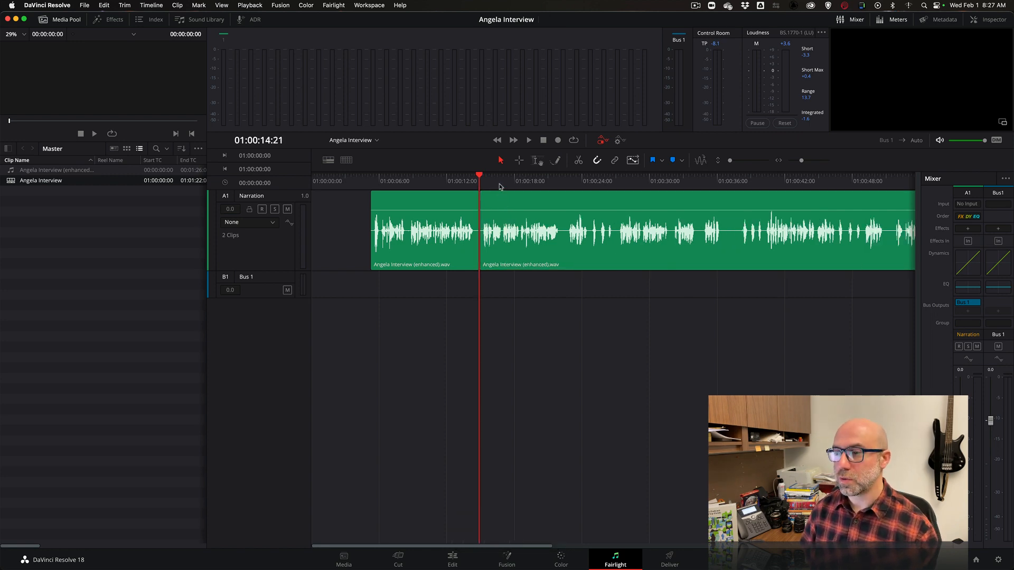
pyautogui.moveTo(500, 185); pyautogui.dragTo(546, 185)
pyautogui.press('space')
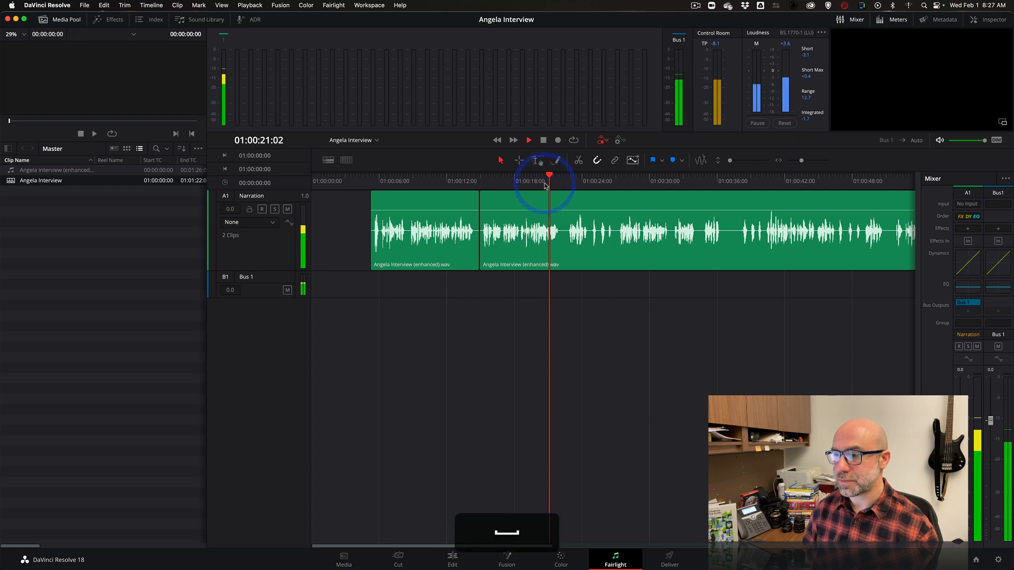
pyautogui.press('space')
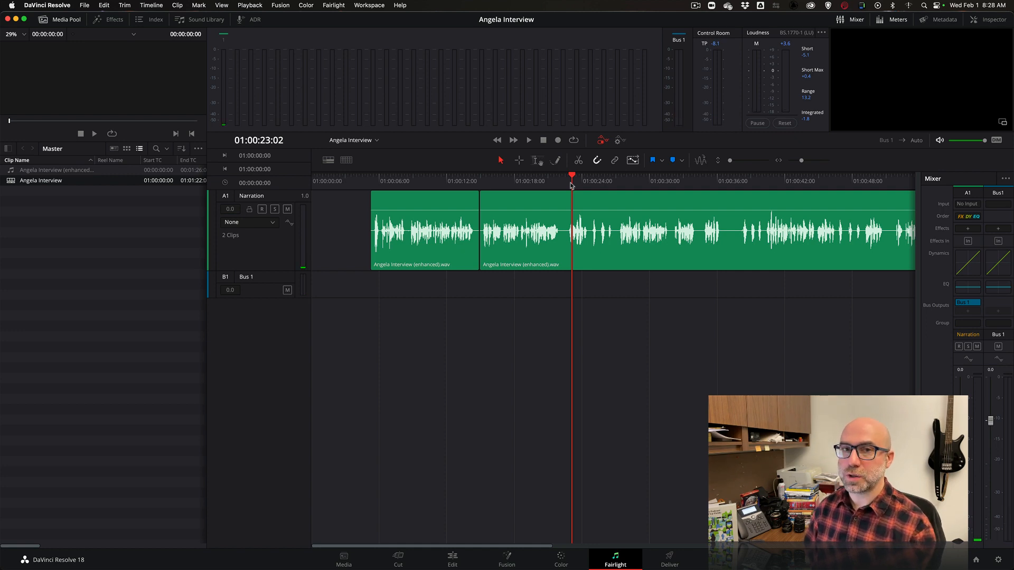
# - Split the narration at about 01:00:22 and after the short bursts that follow, and ripple-delete the segment between the splits
pyautogui.moveTo(571, 185); pyautogui.dragTo(615, 185)
pyautogui.press('space')
pyautogui.press('space')
pyautogui.click(561, 186)
pyautogui.press('super+b')
pyautogui.press('super+b')
pyautogui.click(601, 198)
pyautogui.hotkey('shift', 'BackSpace')
# - Play the narration across the new cut and review the timeline for further passages to remove
pyautogui.click(554, 184)
pyautogui.press('space')
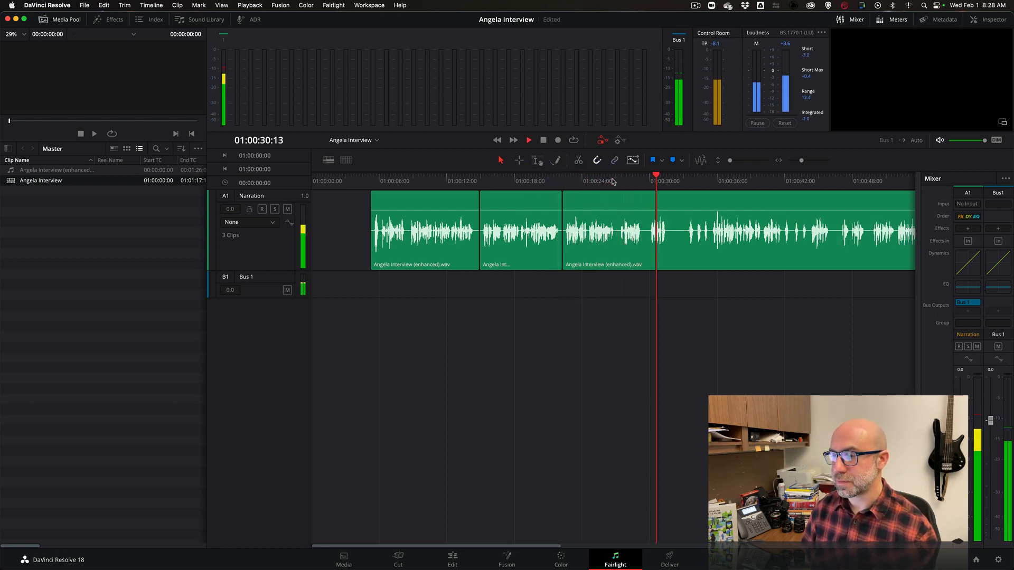
pyautogui.press('space')
pyautogui.click(713, 185)
pyautogui.click(645, 183)
pyautogui.press('space')
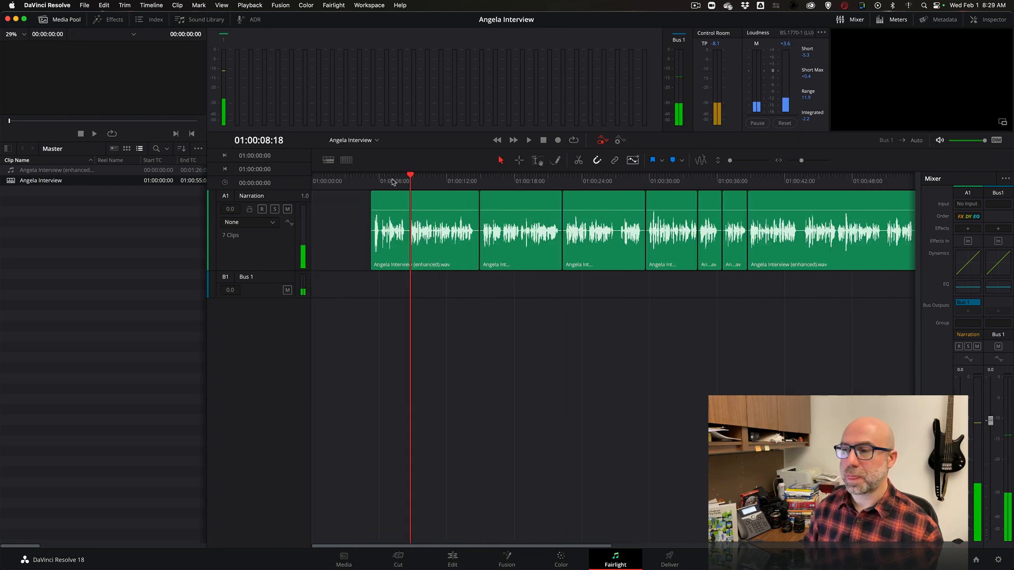
pyautogui.hscroll(2, 436, 208)
pyautogui.hscroll(-2, 427, 207)
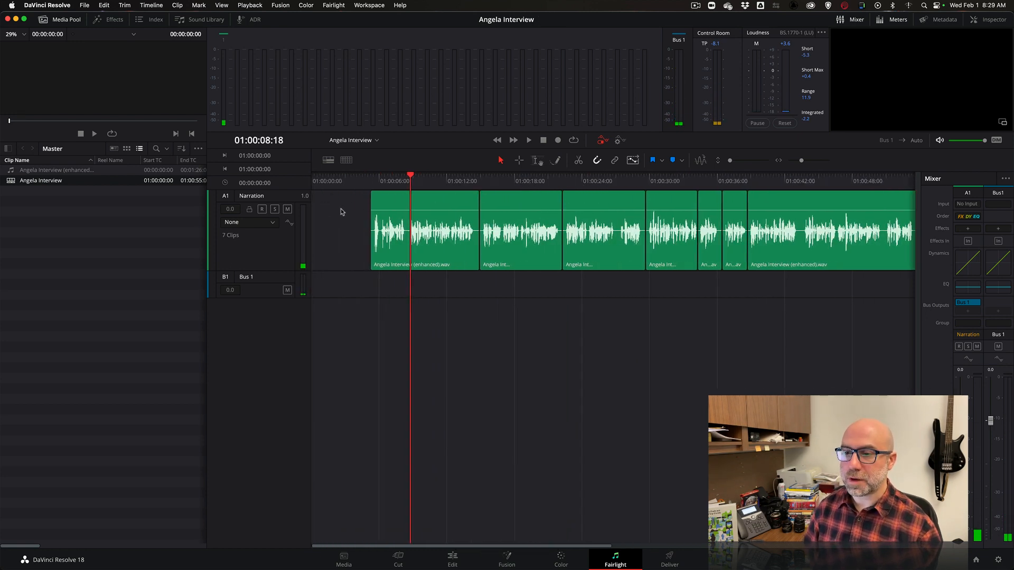
# - Play the narration from about 01:00:13:17 across the next cut to about 01:00:18:05
pyautogui.hscroll(4, 370, 200)
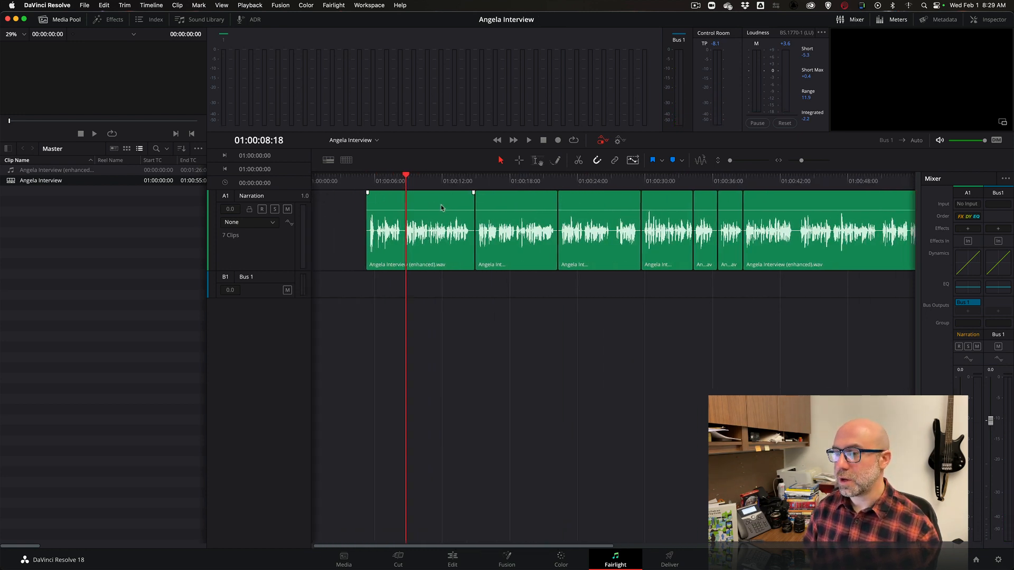
pyautogui.hscroll(-4, 434, 206)
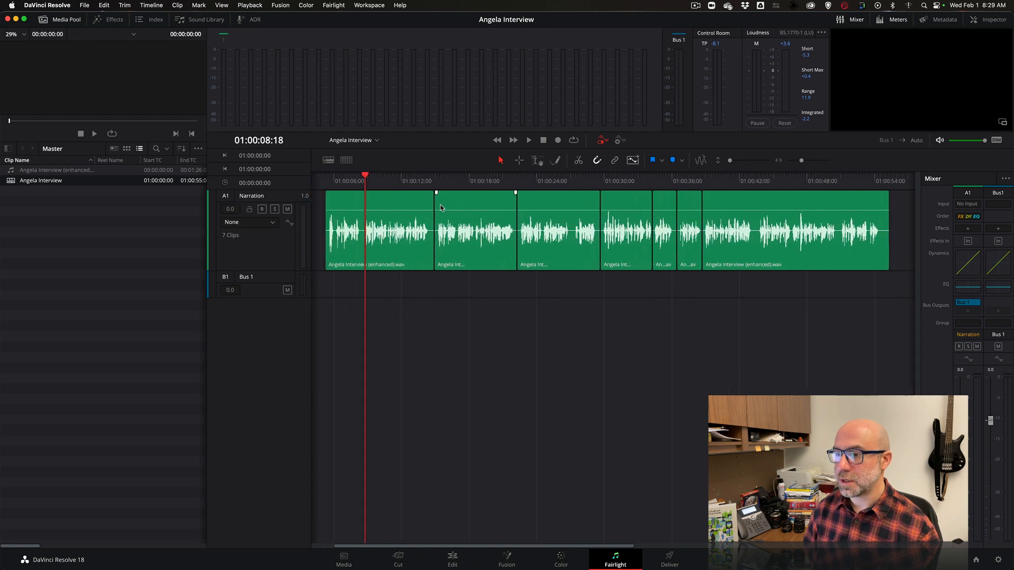
pyautogui.click(466, 181)
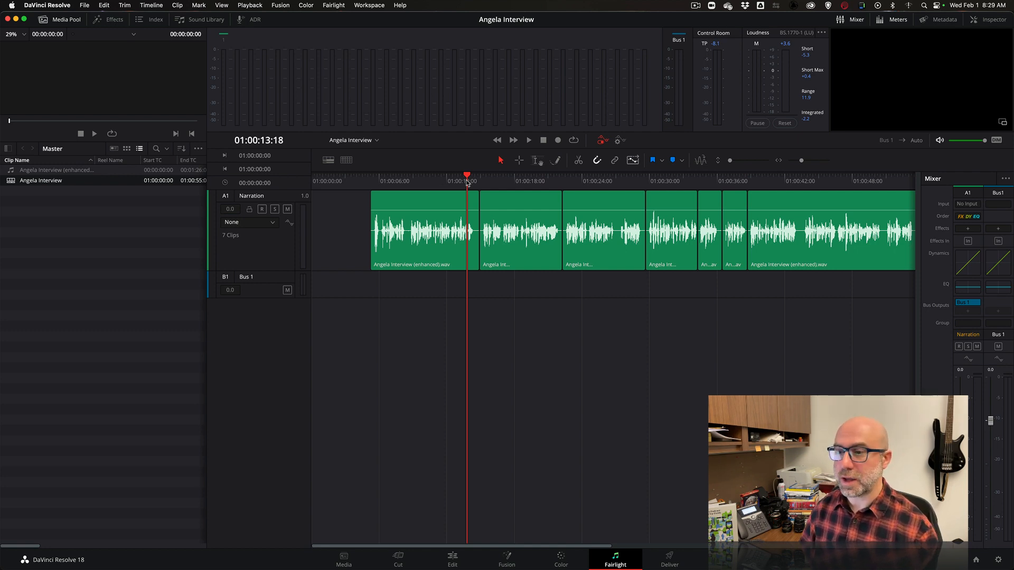
pyautogui.click(467, 182)
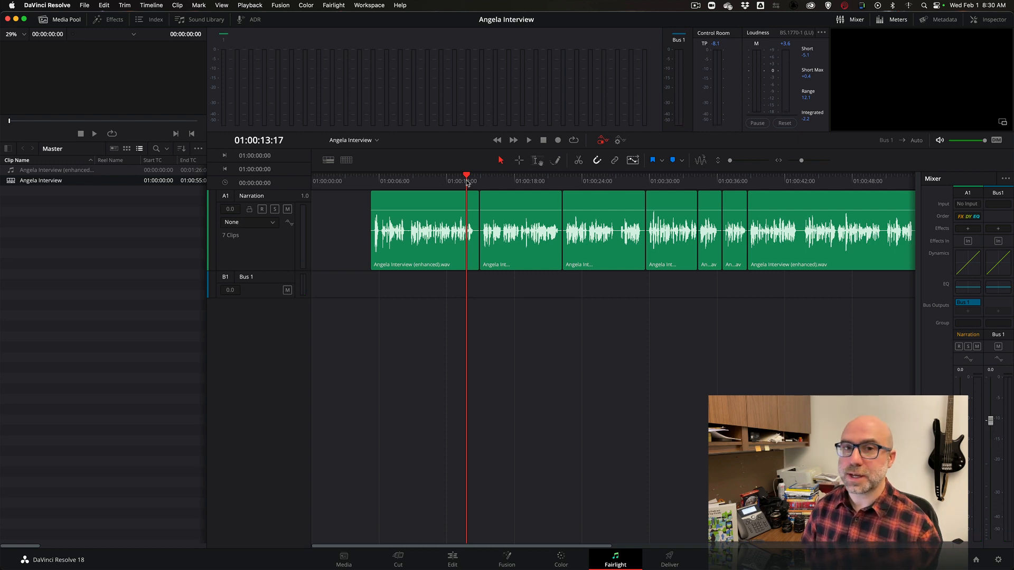
pyautogui.press('space')
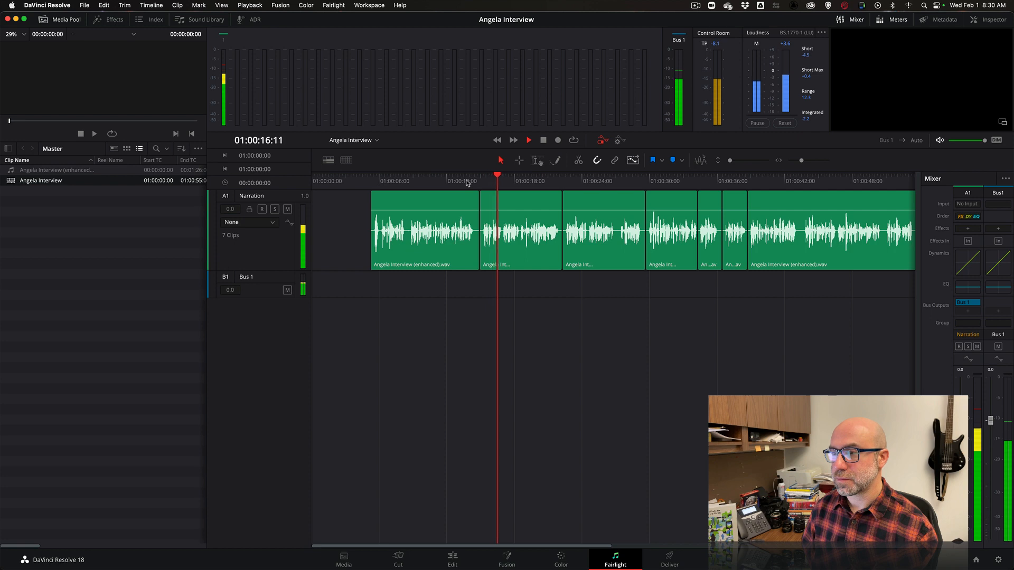
pyautogui.press('space')
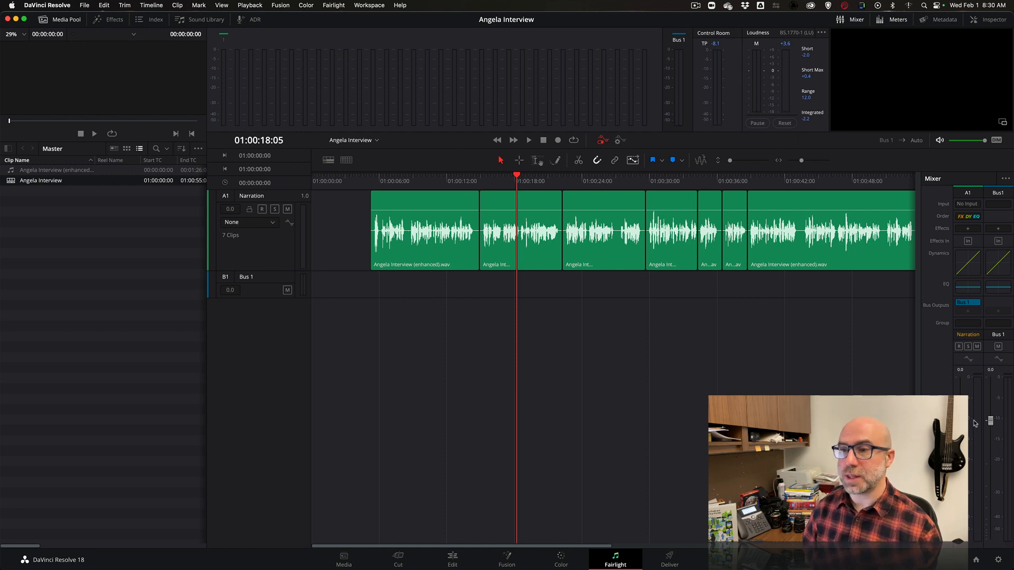
# - Try the expander and the limiter in the Narration track's dynamics, switch both back off and close the dynamics window
pyautogui.click(976, 271)
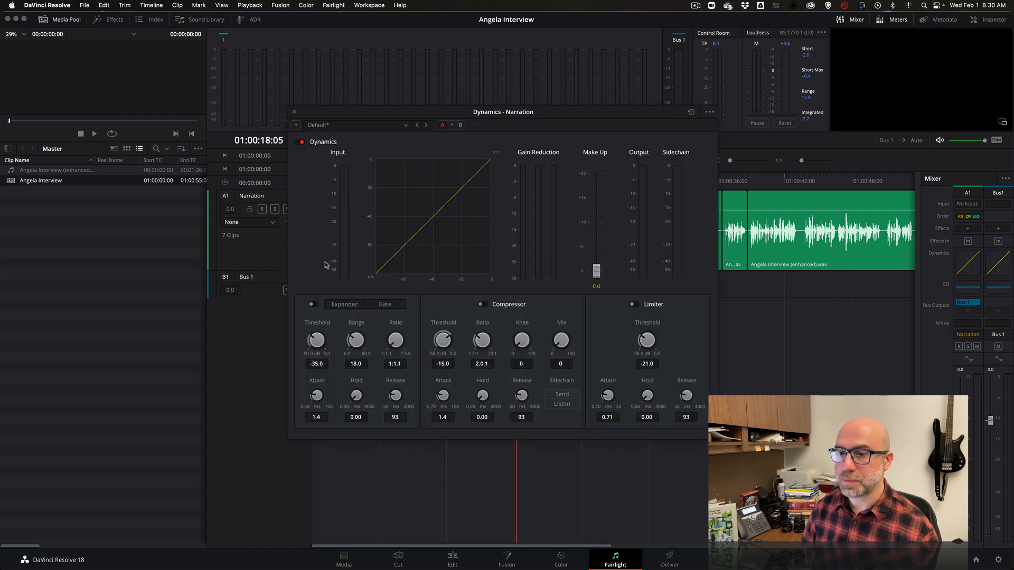
pyautogui.click(313, 305)
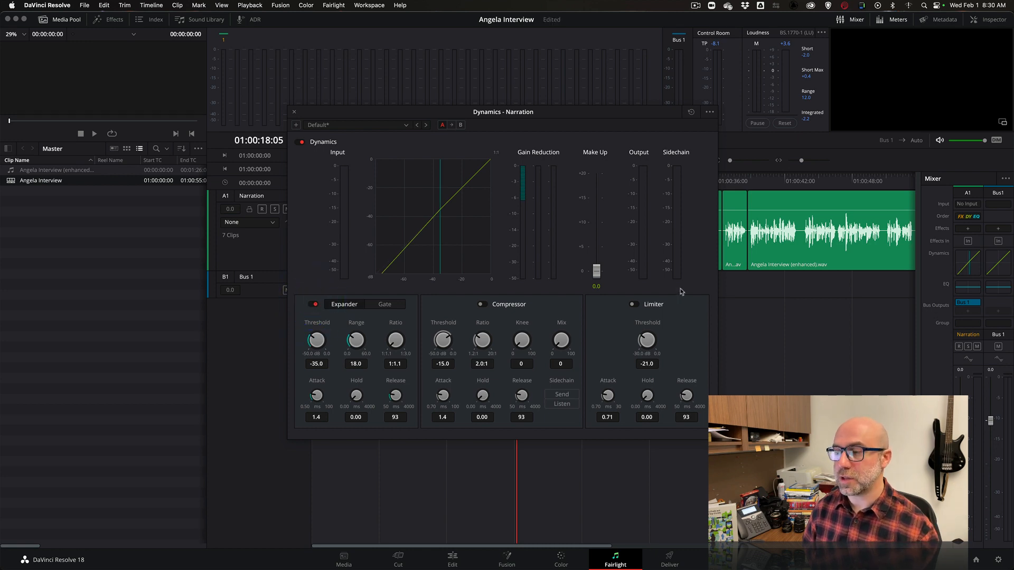
pyautogui.click(633, 304)
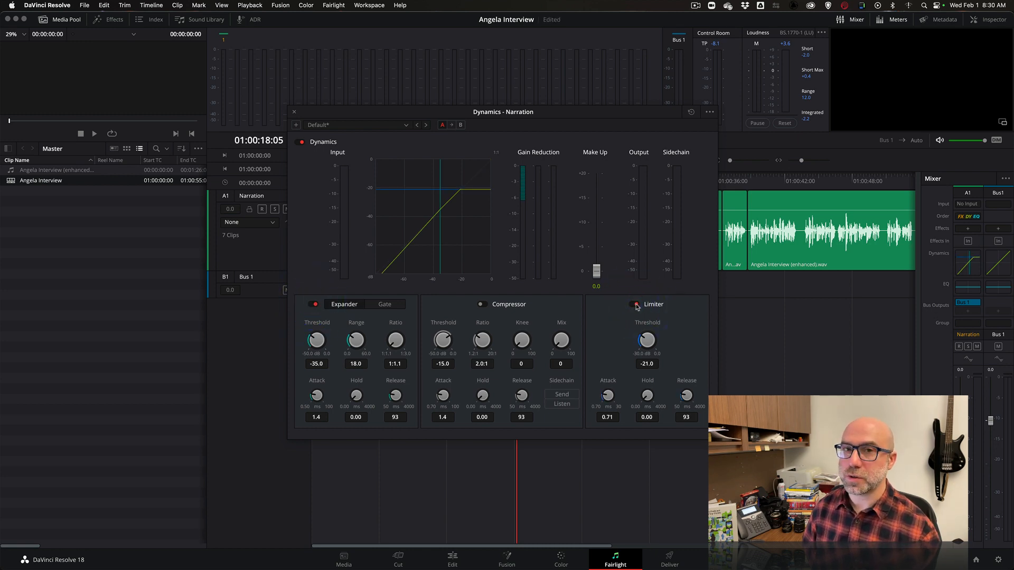
pyautogui.click(635, 305)
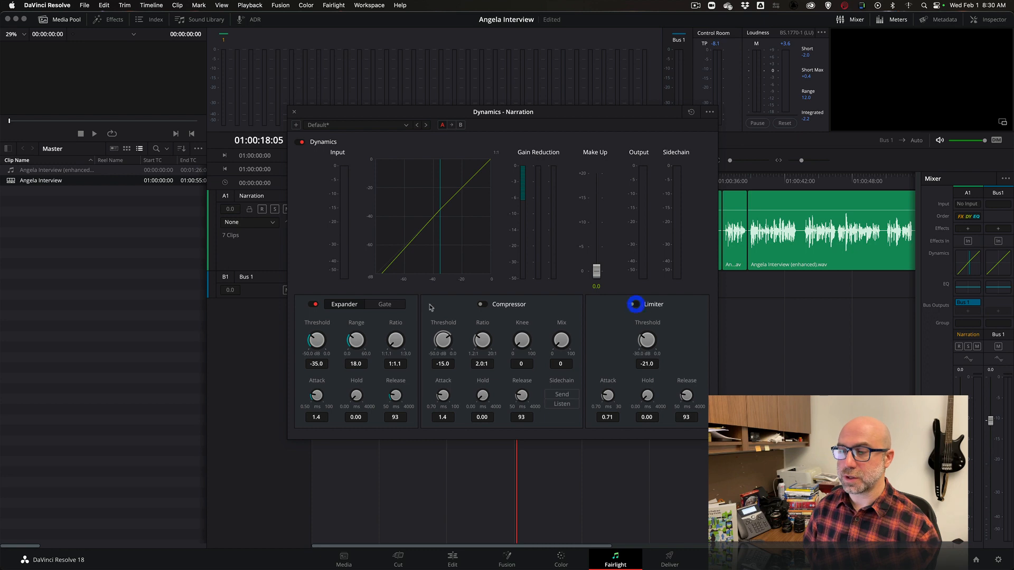
pyautogui.click(312, 306)
pyautogui.click(294, 112)
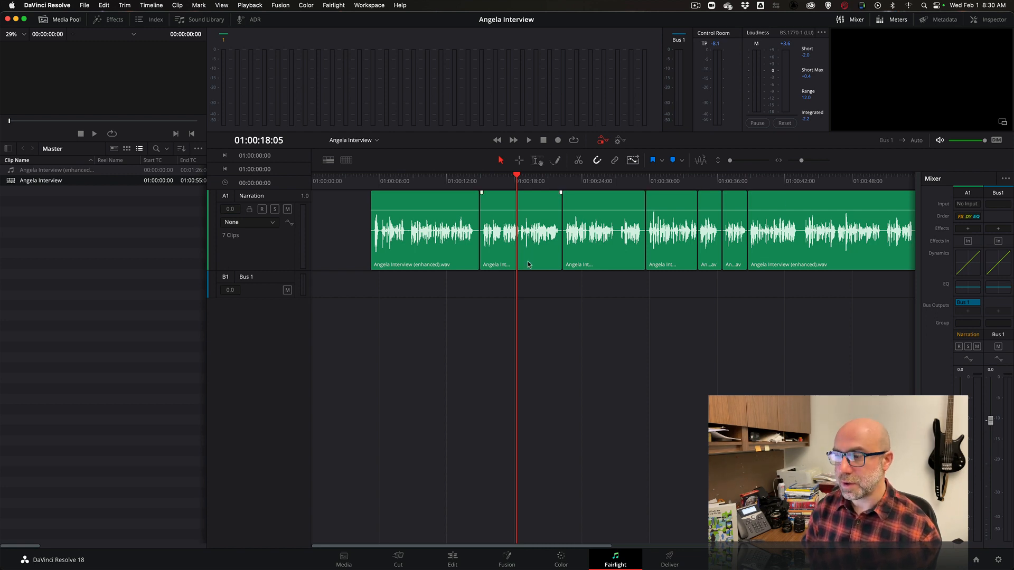
# - Switch to Safari and open the free music page of bensound.com in a new tab
pyautogui.press('super')
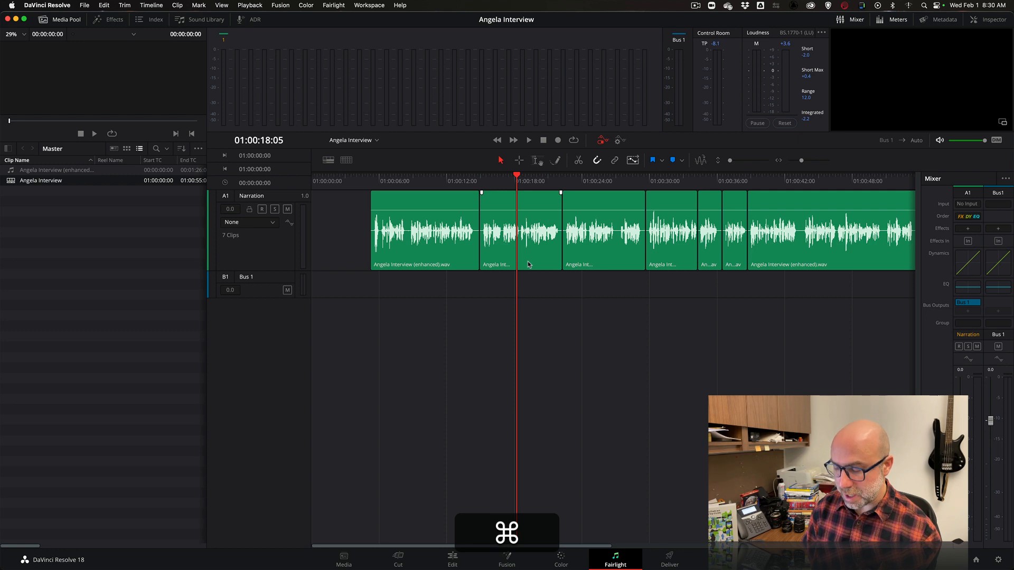
pyautogui.press('super+minus')
pyautogui.press('super+equal')
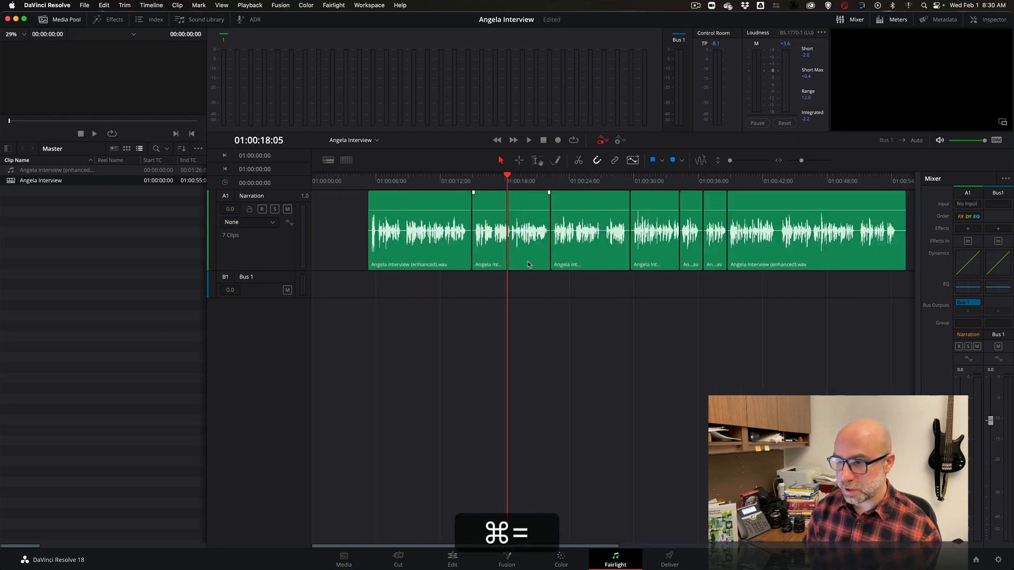
pyautogui.press('super+minus')
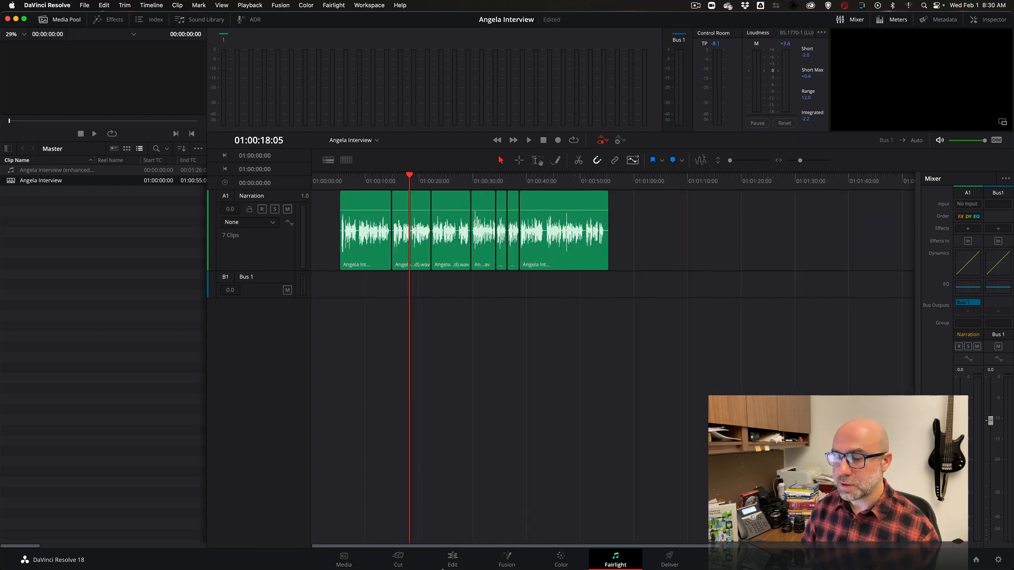
pyautogui.click(341, 557)
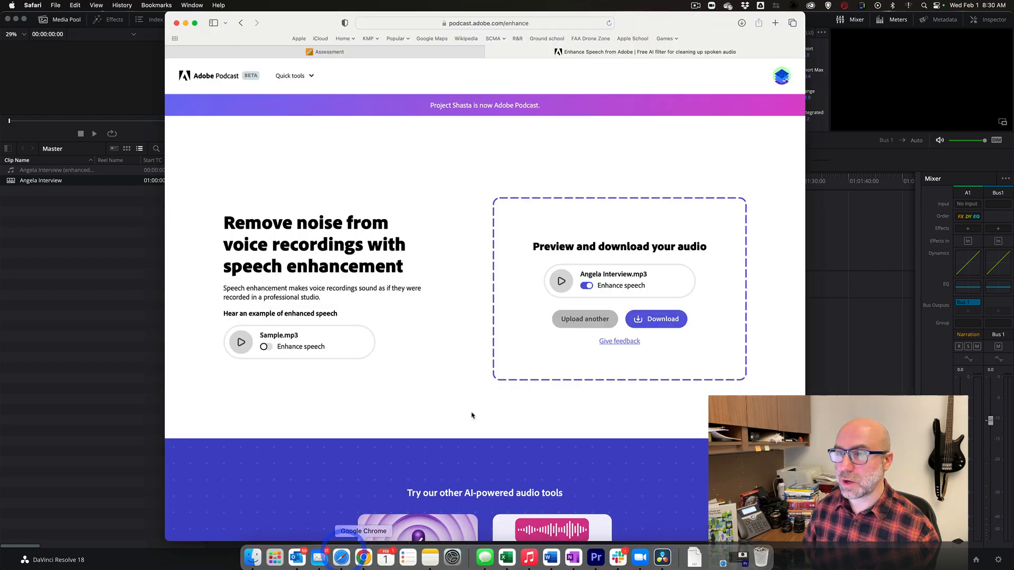
pyautogui.click(774, 24)
pyautogui.write('bend')
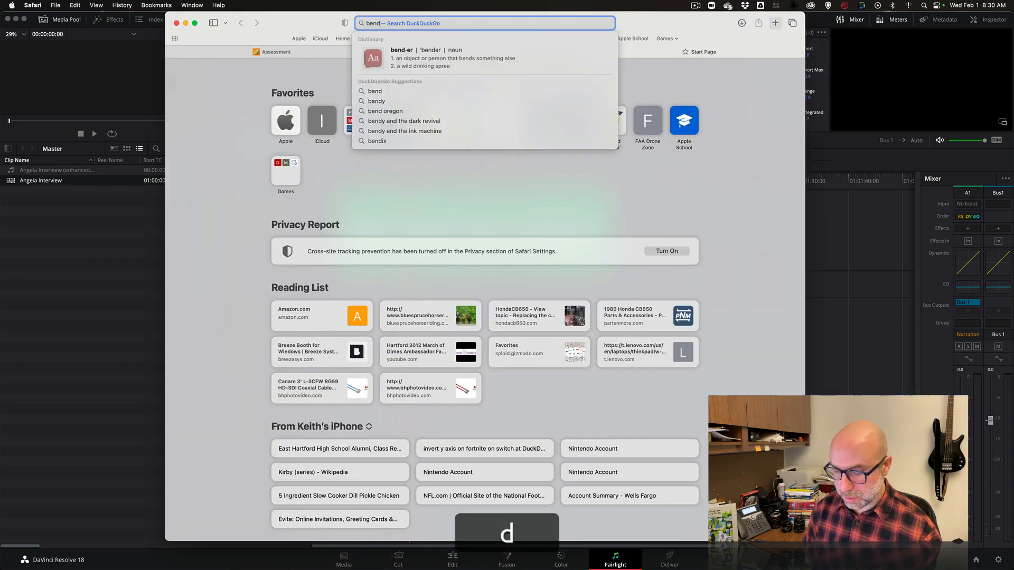
pyautogui.press('BackSpace')
pyautogui.write('soun')
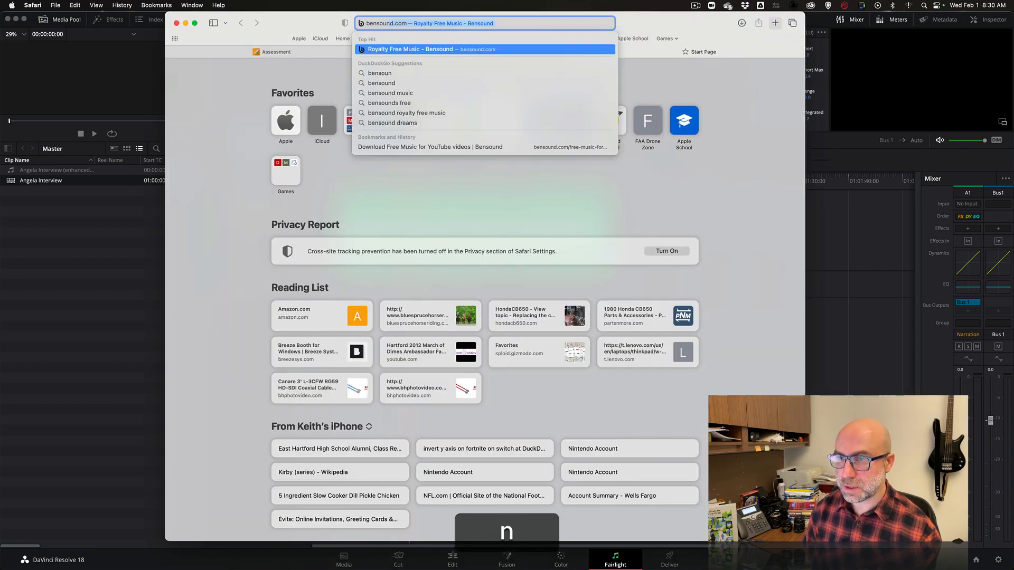
pyautogui.press('Return')
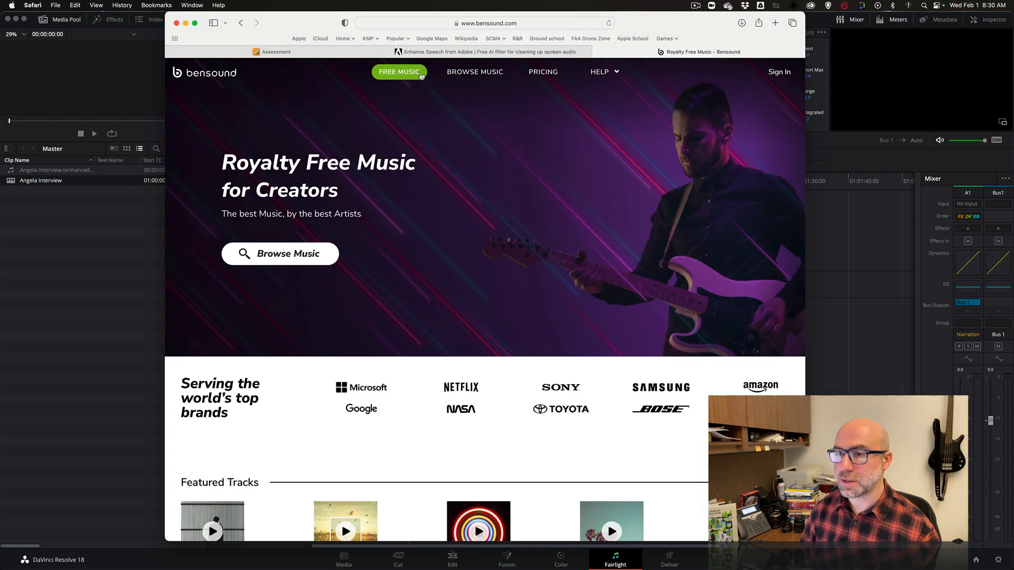
pyautogui.click(421, 75)
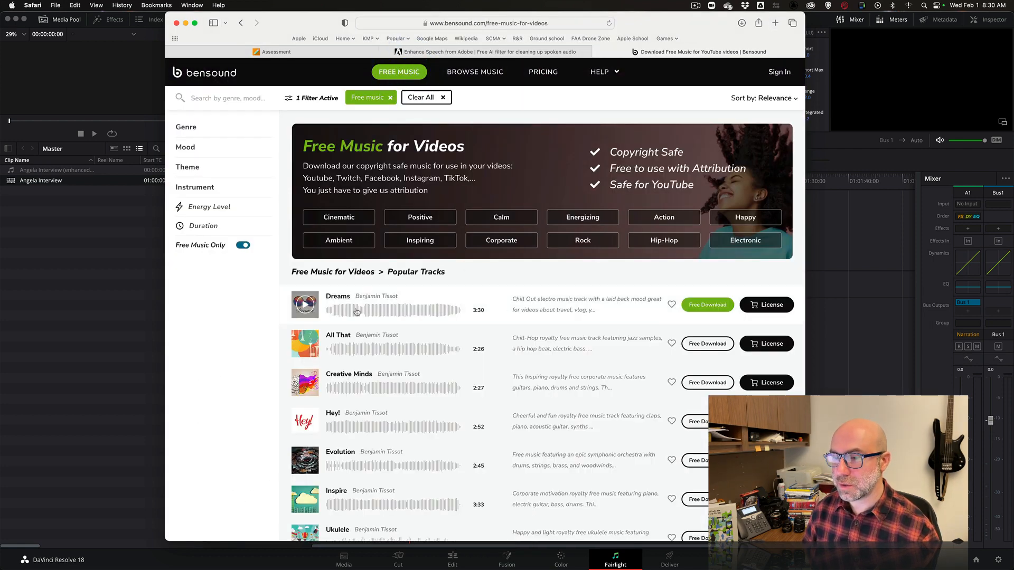
# - Preview the popular free tracks Dreams, Creative Minds, Hey!, Evolution, Inspire and All That
pyautogui.click(304, 305)
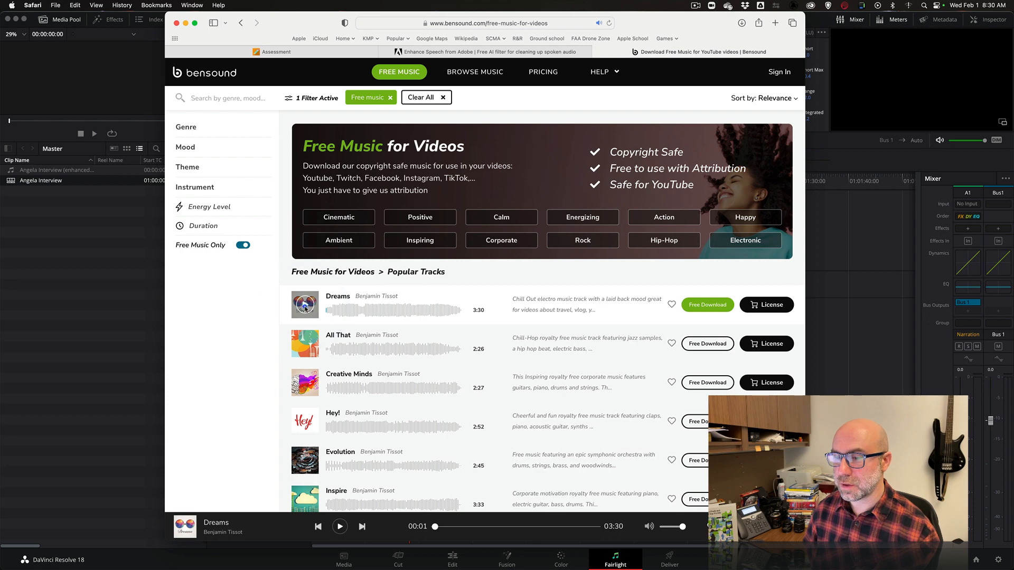
pyautogui.click(304, 382)
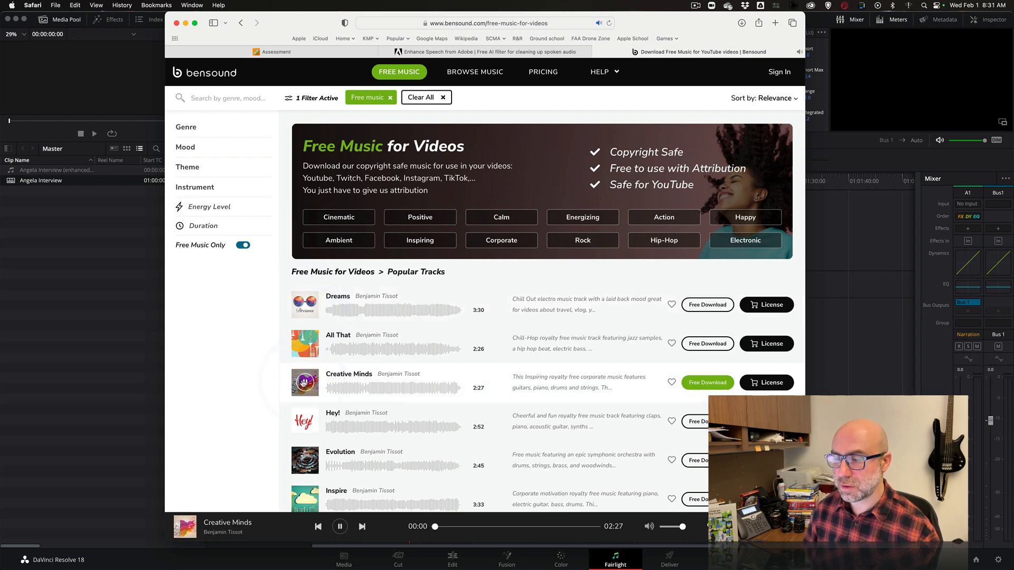
pyautogui.click(304, 421)
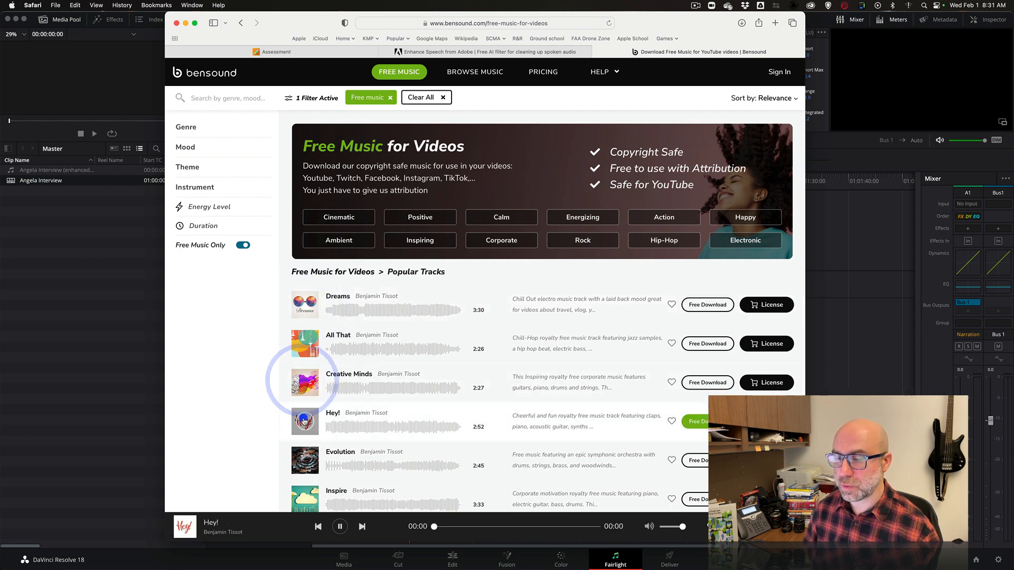
pyautogui.click(305, 460)
pyautogui.scroll(-2, 311, 460)
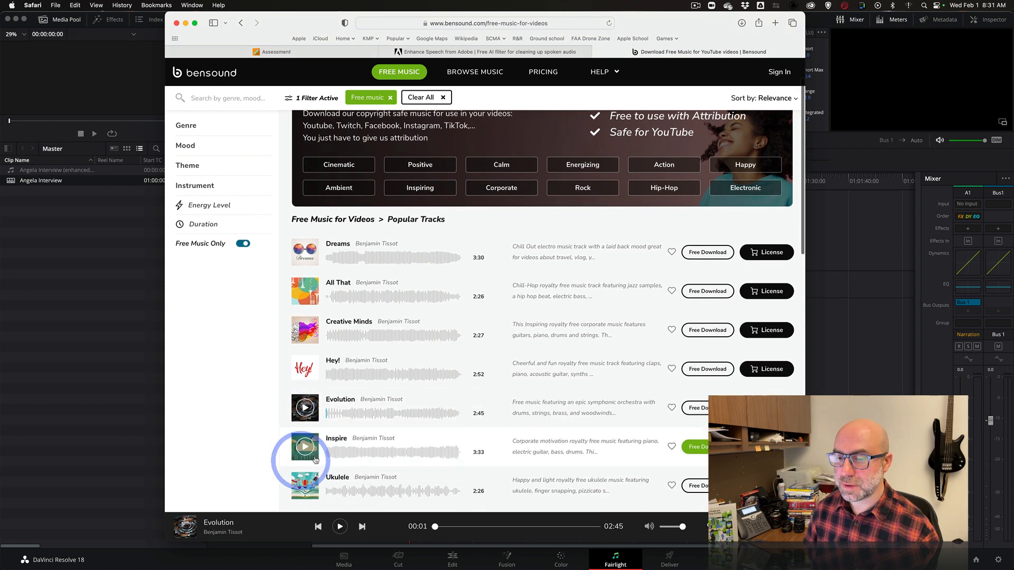
pyautogui.click(315, 460)
pyautogui.click(305, 447)
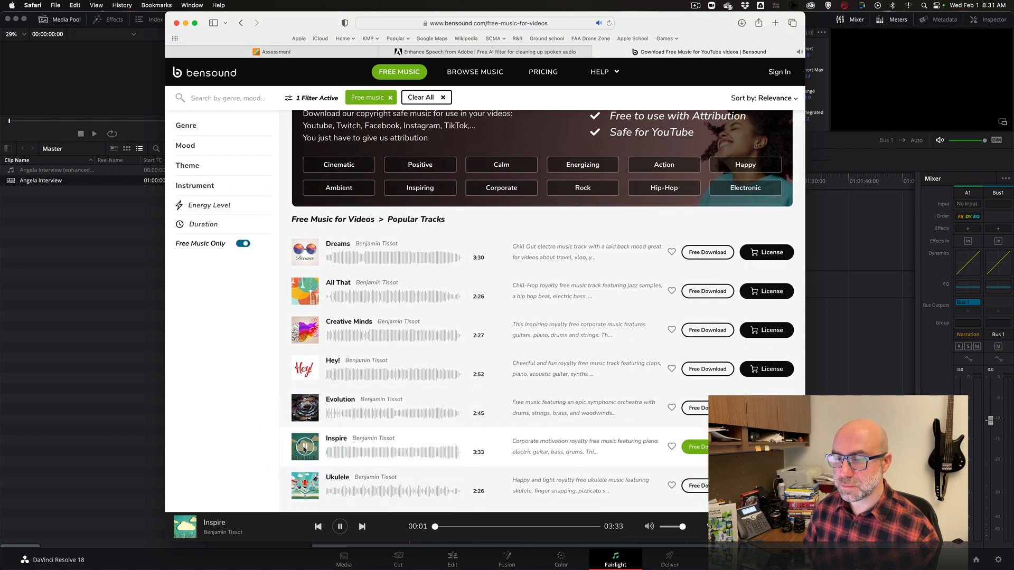
pyautogui.click(307, 292)
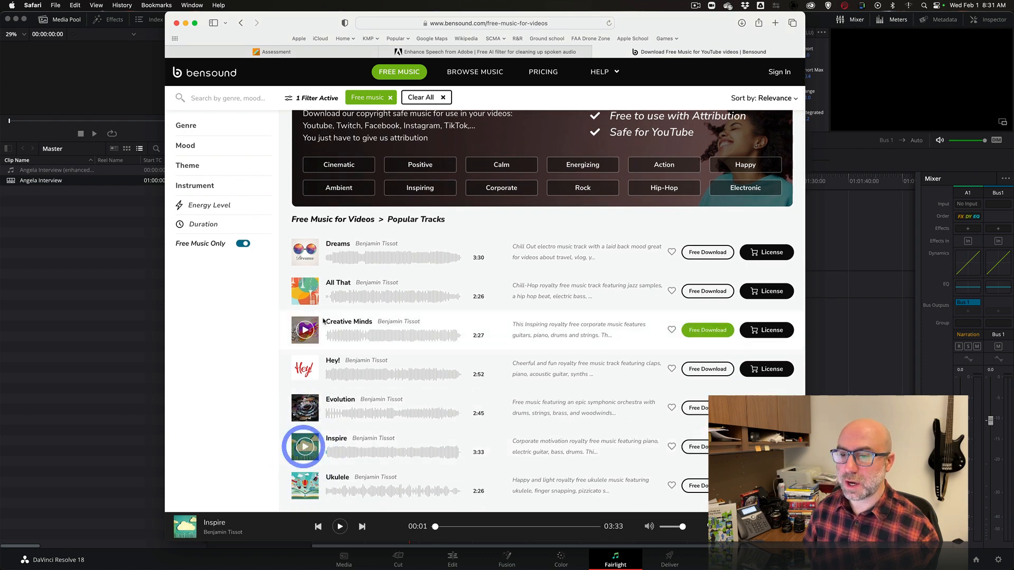
pyautogui.click(309, 292)
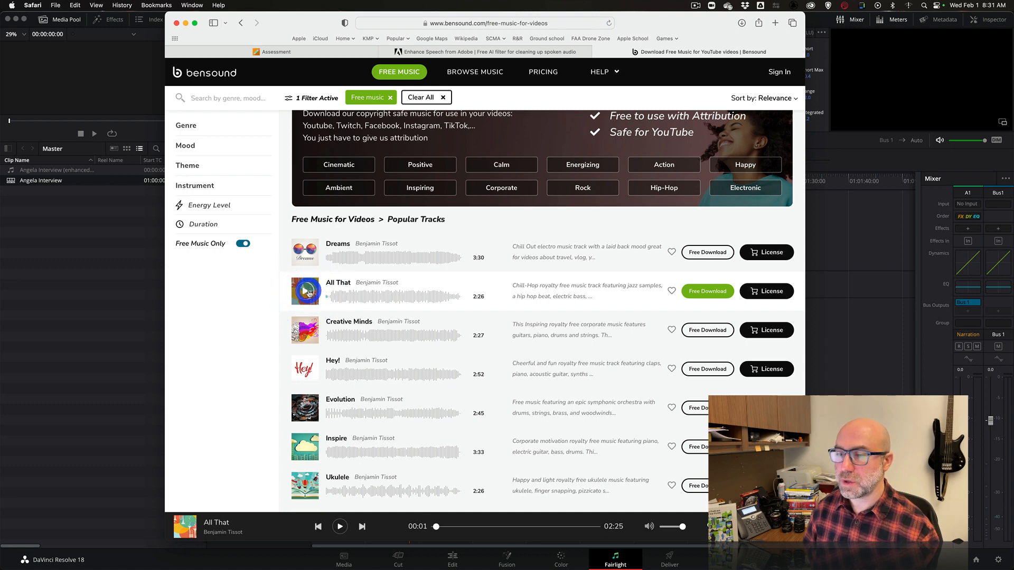
# - Download the free track All That as allthat.mp3 into the Partner Podcast folder
pyautogui.click(708, 293)
pyautogui.click(514, 358)
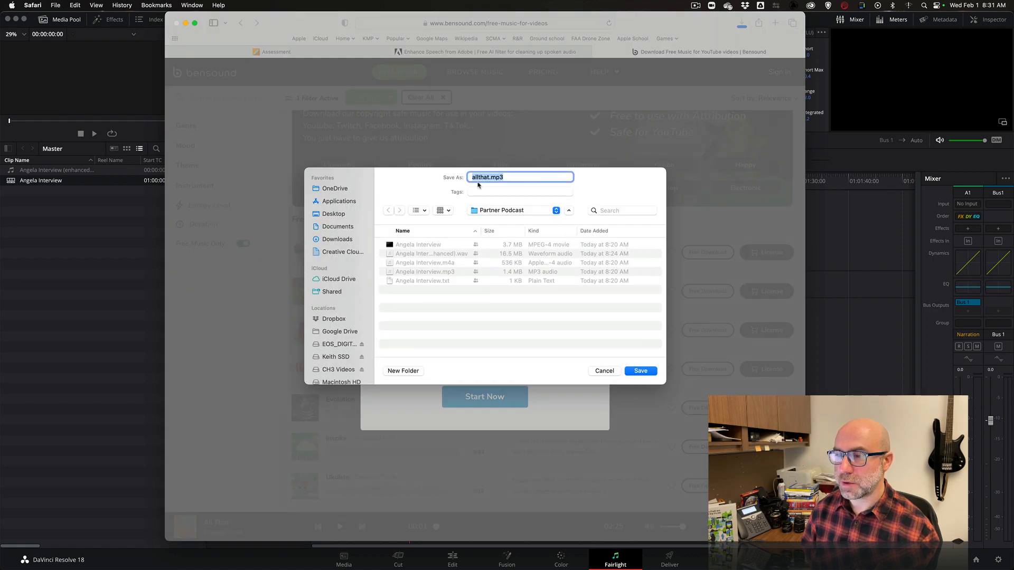
pyautogui.click(628, 371)
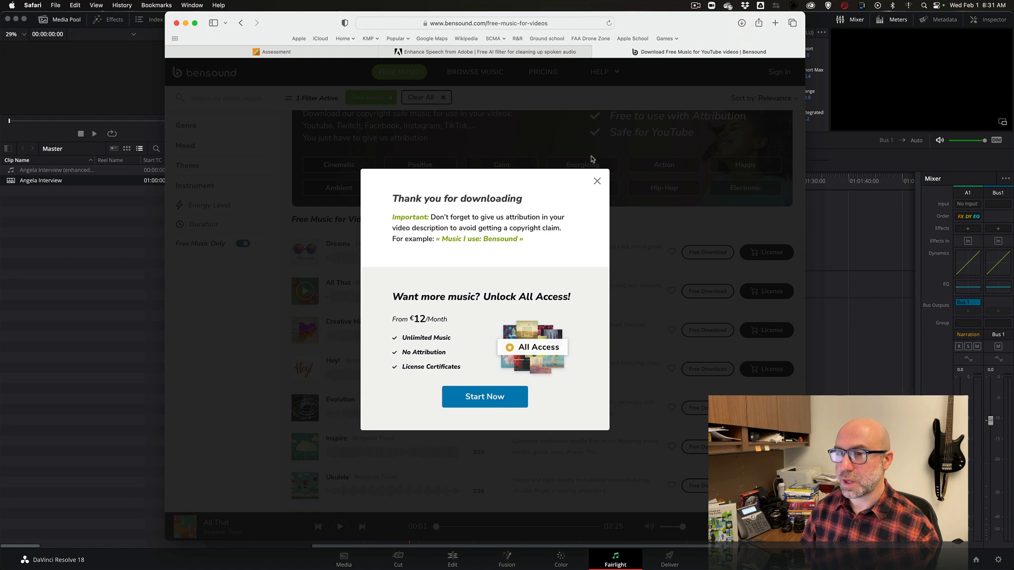
# - Bring allthat.mp3 from the Partner Podcast folder into the DaVinci Resolve timeline on a new track below the narration, starting at 01:00:00:00
pyautogui.click(124, 264)
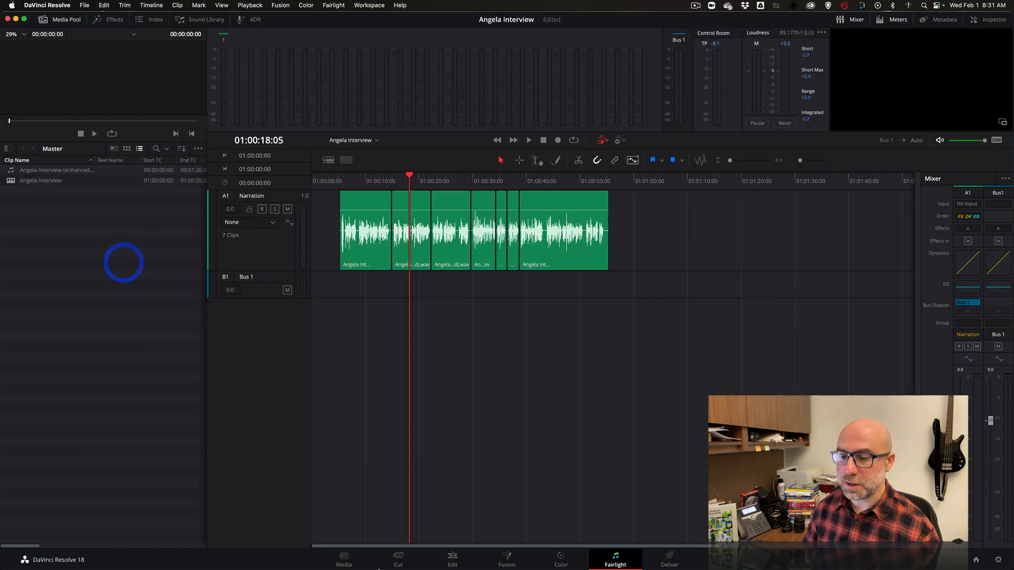
pyautogui.click(255, 556)
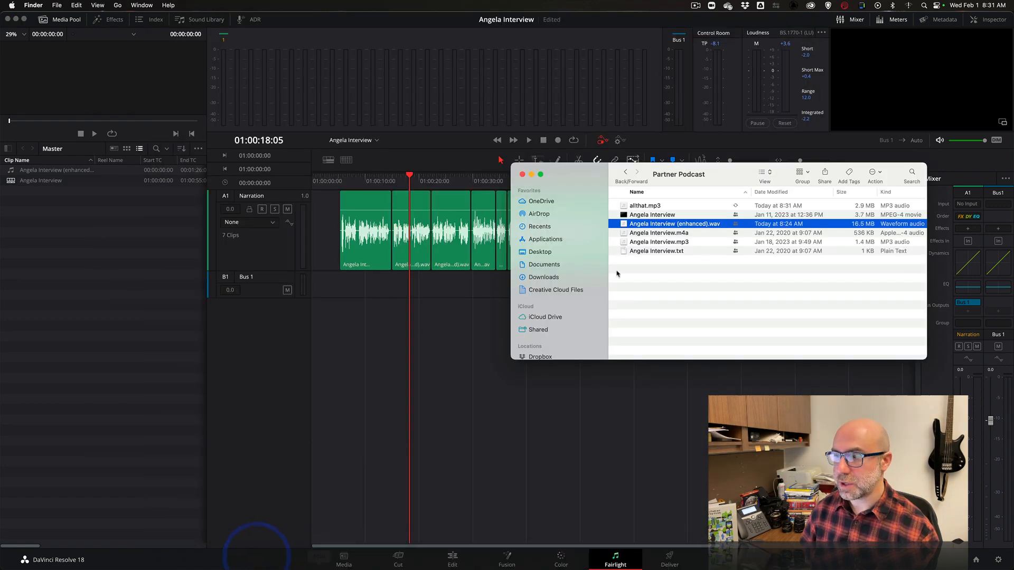
pyautogui.moveTo(629, 207); pyautogui.dragTo(314, 283)
pyautogui.moveTo(314, 281); pyautogui.dragTo(350, 281)
# - Play the music and narration together from the timeline start to about 01:00:07:16, and increase the music track's height
pyautogui.press('Home')
pyautogui.press('space')
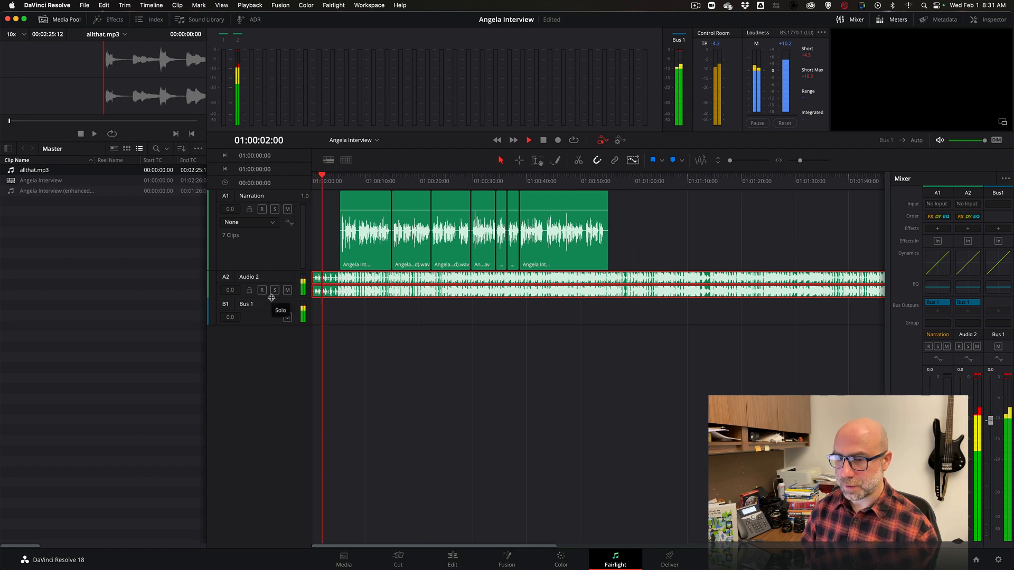
pyautogui.moveTo(271, 298); pyautogui.dragTo(268, 342)
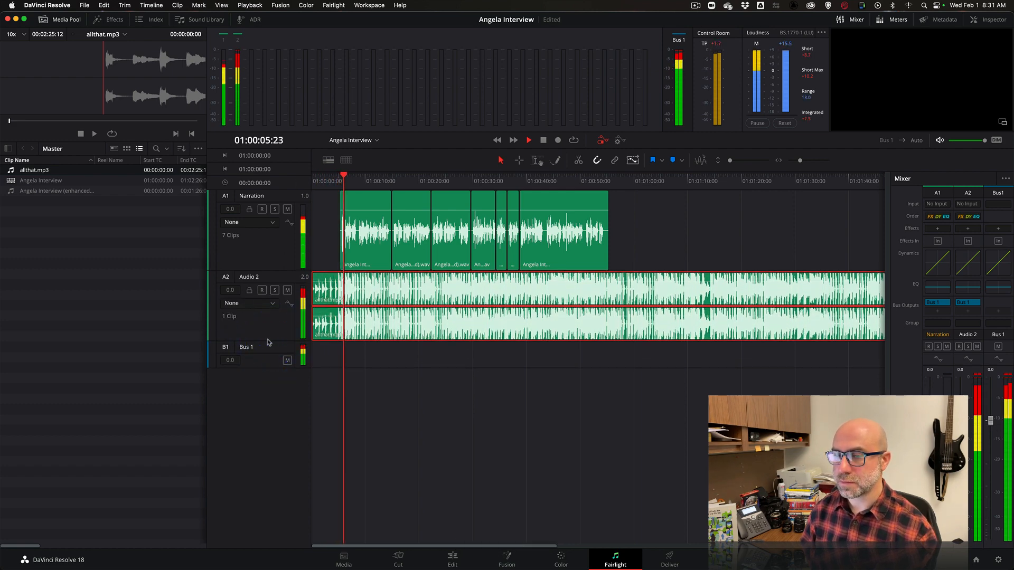
pyautogui.press('space')
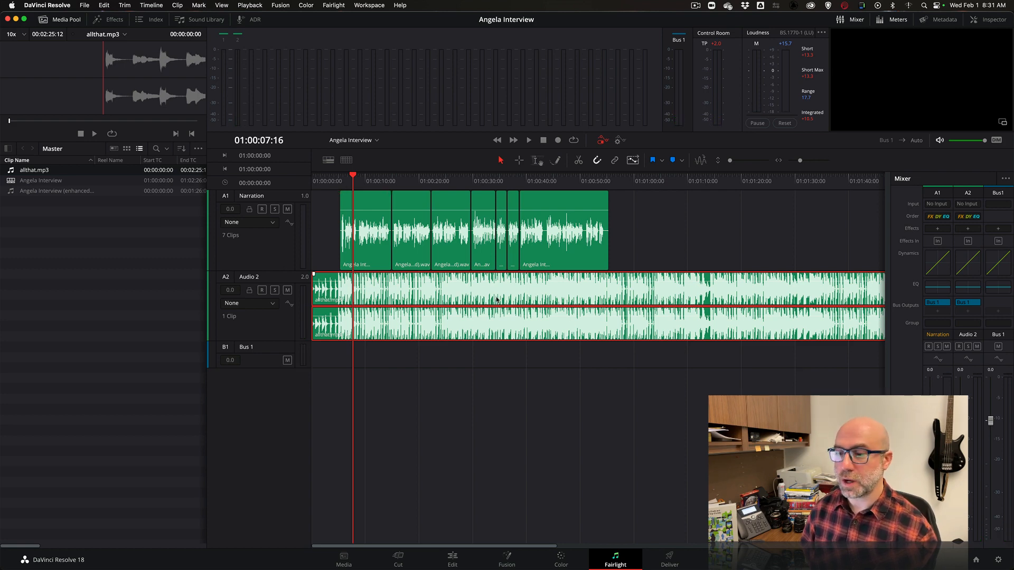
# - Enable the limiter at a -21.0 threshold in the Audio 2 track's dynamics and play the mix from near the timeline start
pyautogui.click(967, 262)
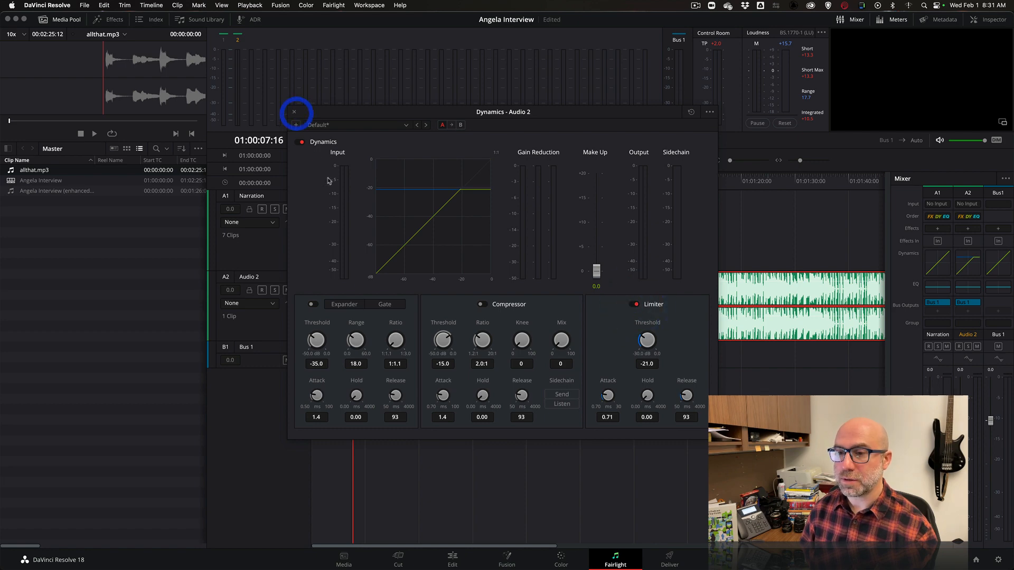
pyautogui.click(295, 112)
pyautogui.click(321, 179)
pyautogui.press('space')
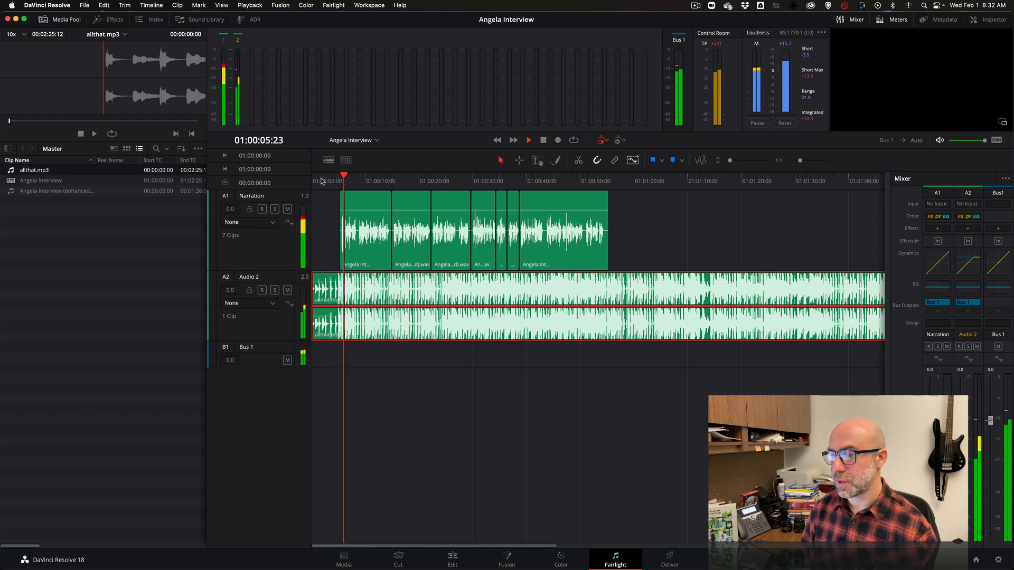
# - Add volume keyframes to the music clip at about 01:00:03:12 and 01:00:06:21, lowering the second to about -20 dB
pyautogui.press('space')
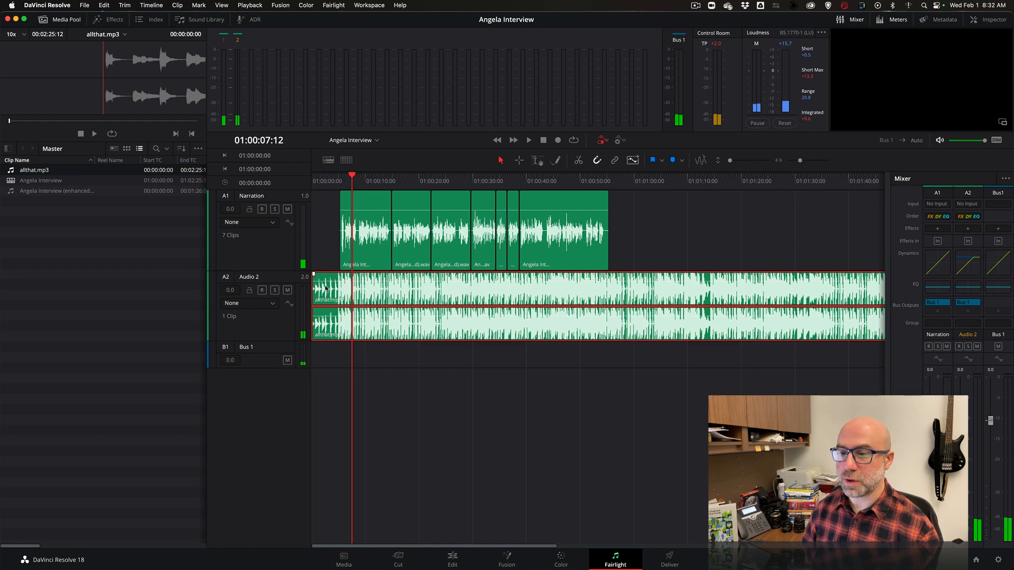
pyautogui.press('super+equal')
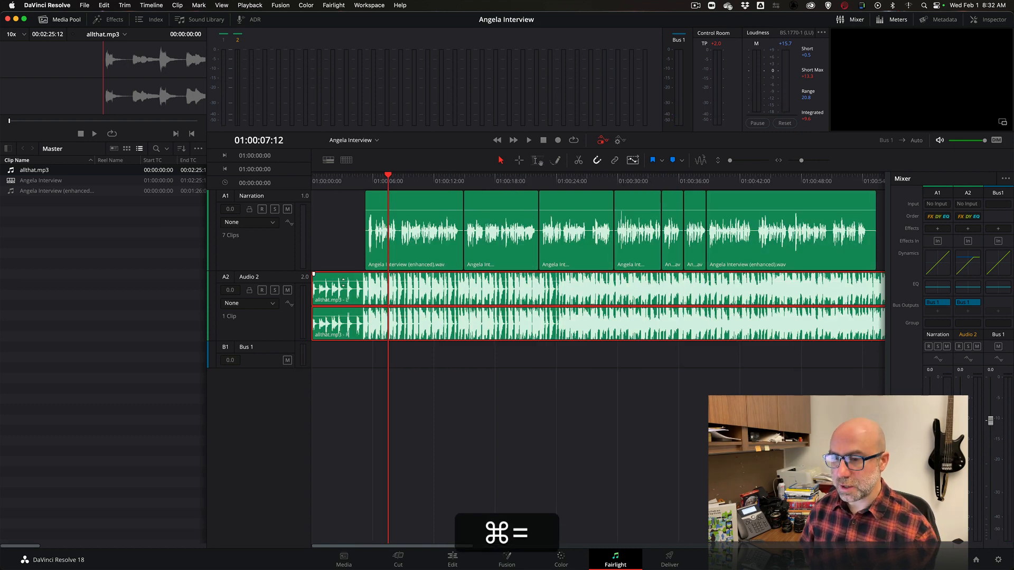
pyautogui.press('super+equal')
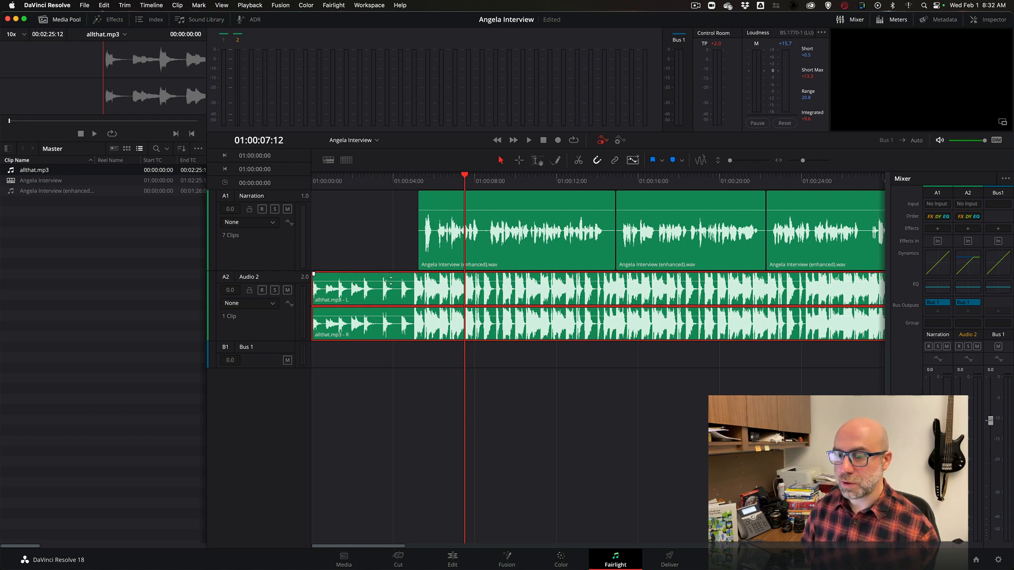
pyautogui.click(386, 250)
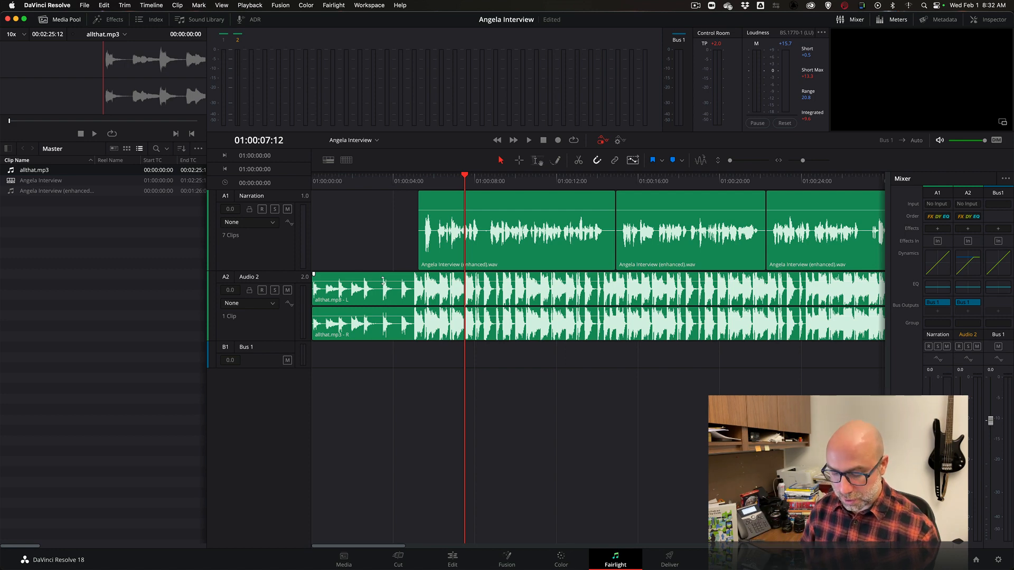
pyautogui.press('alt')
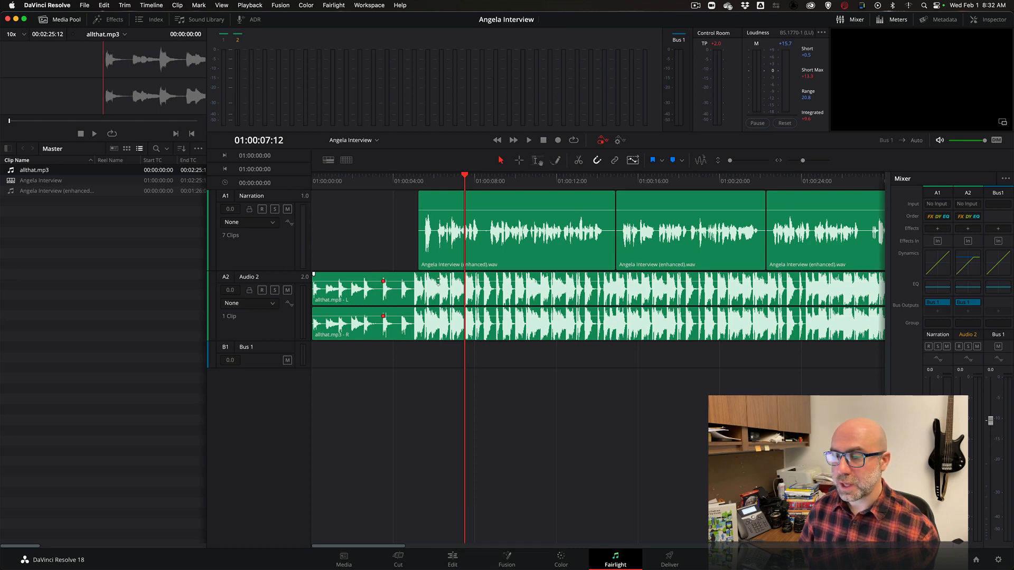
pyautogui.press('alt')
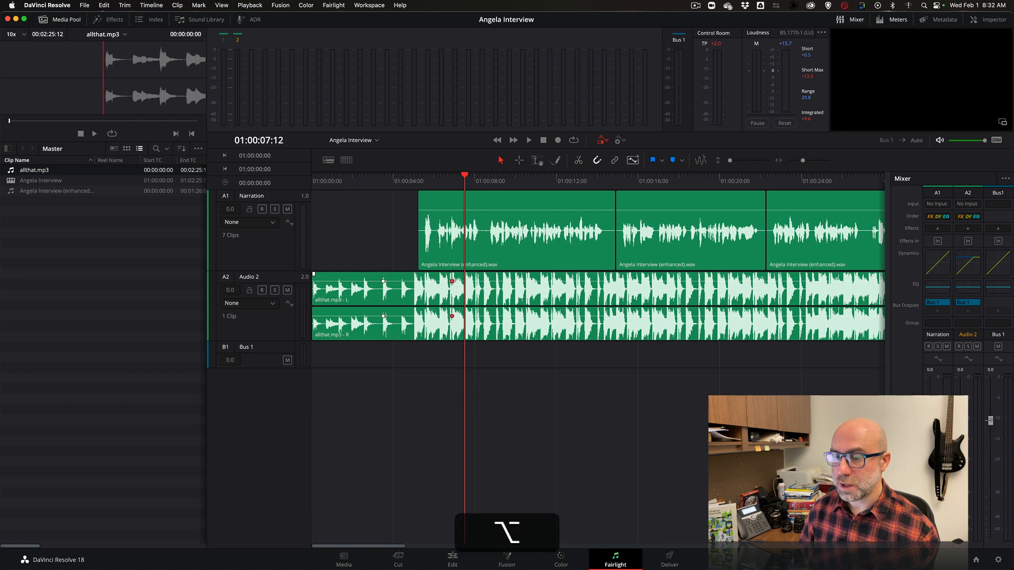
pyautogui.moveTo(452, 281); pyautogui.dragTo(452, 285)
# - Lower the music's second volume keyframe slightly further while playing the mix from about 01:00:03:00 and 01:00:06:22
pyautogui.click(374, 181)
pyautogui.press('space')
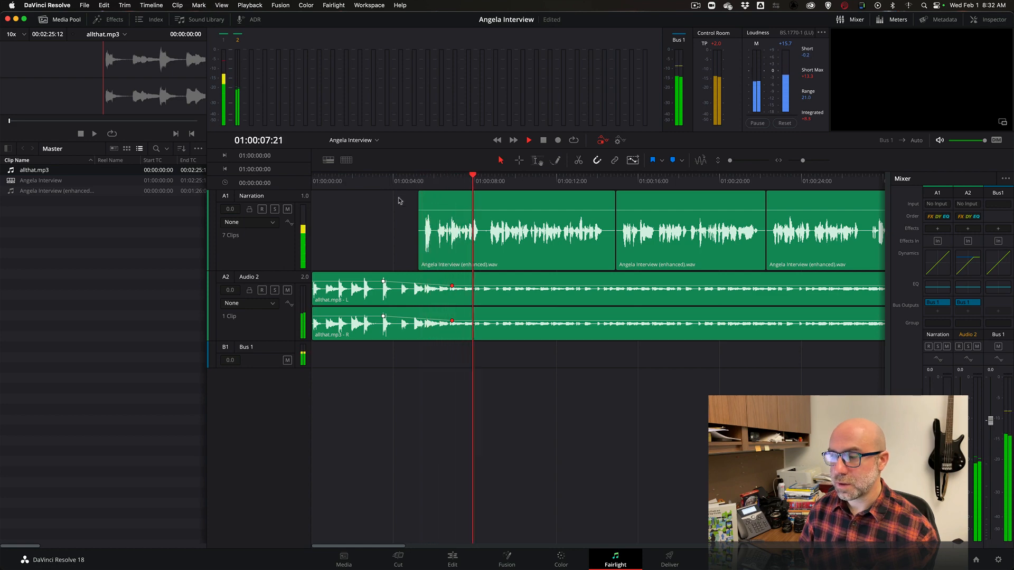
pyautogui.press('space')
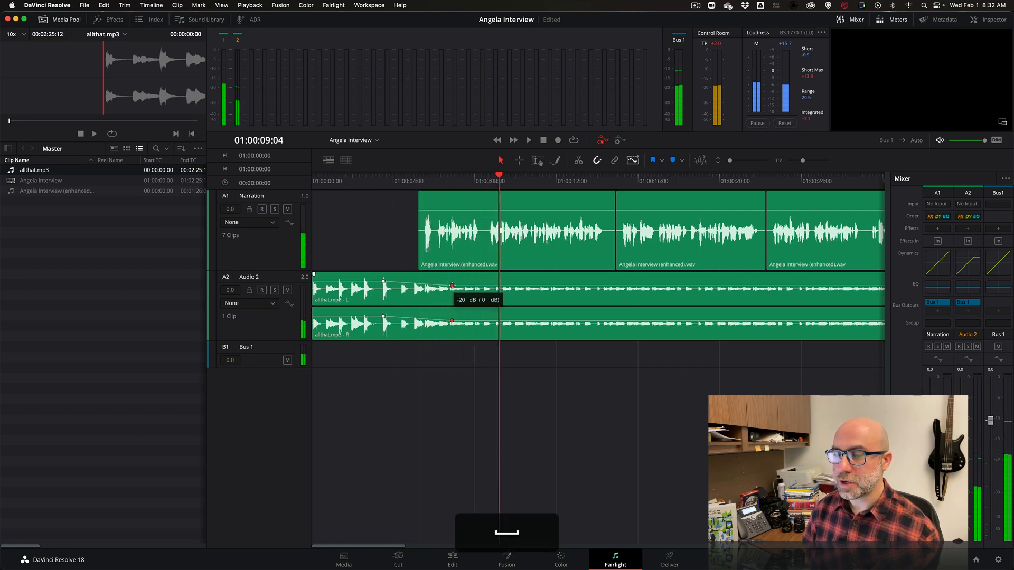
pyautogui.moveTo(452, 286); pyautogui.dragTo(450, 287)
pyautogui.click(452, 178)
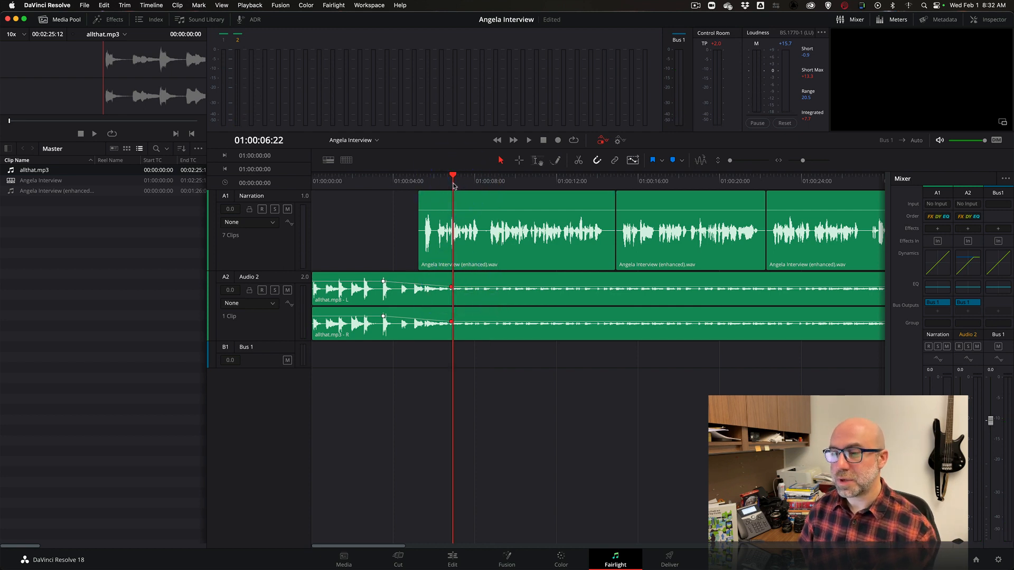
pyautogui.press('space')
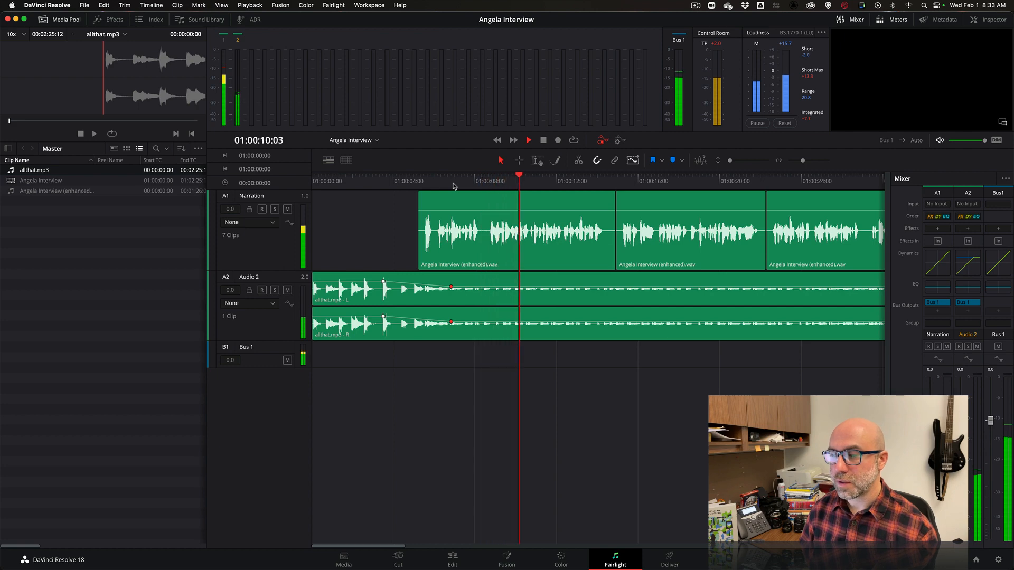
pyautogui.press('space')
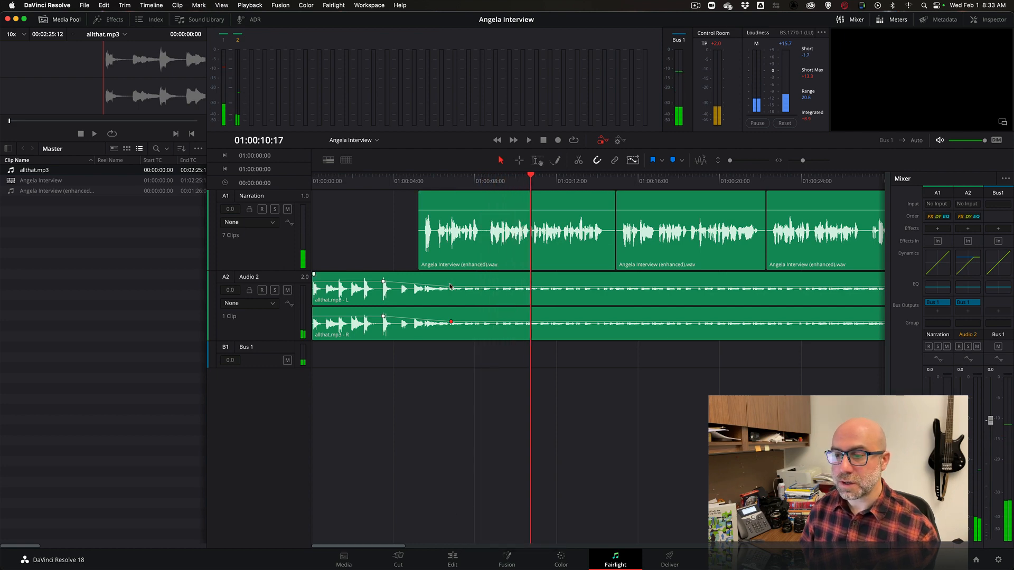
pyautogui.moveTo(451, 287); pyautogui.dragTo(450, 287)
# - Replay the intro from 01:00:03:23 and move both music keyframes slightly earlier, to about 01:00:03:02 and 01:00:06:11
pyautogui.press('space')
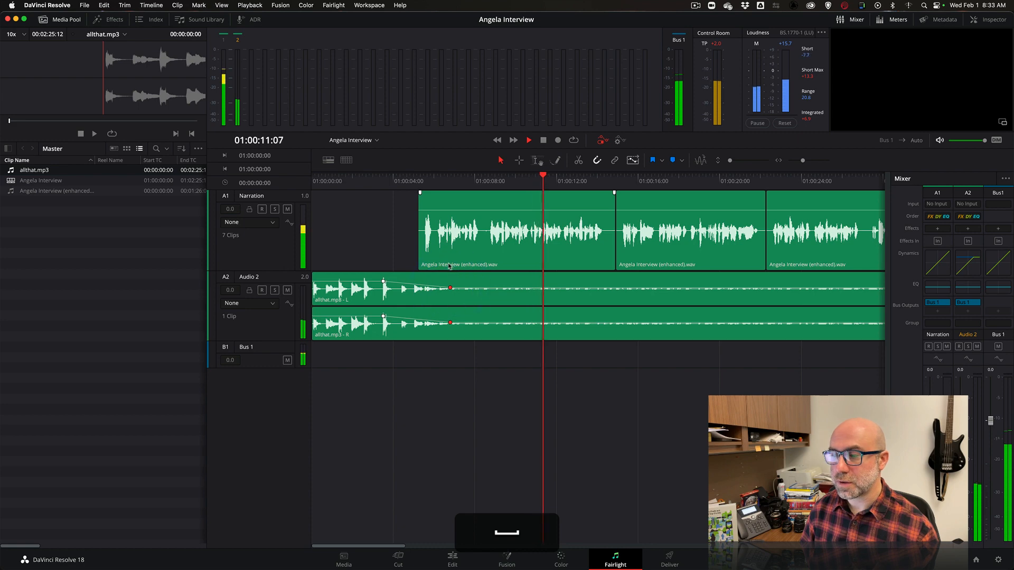
pyautogui.press('space')
pyautogui.click(393, 182)
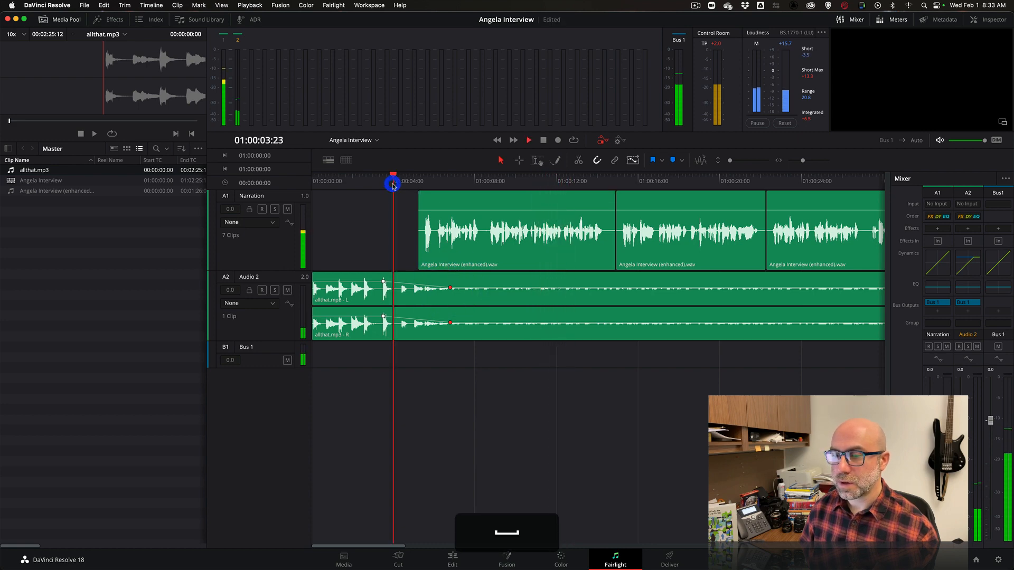
pyautogui.press('space')
pyautogui.press('space')
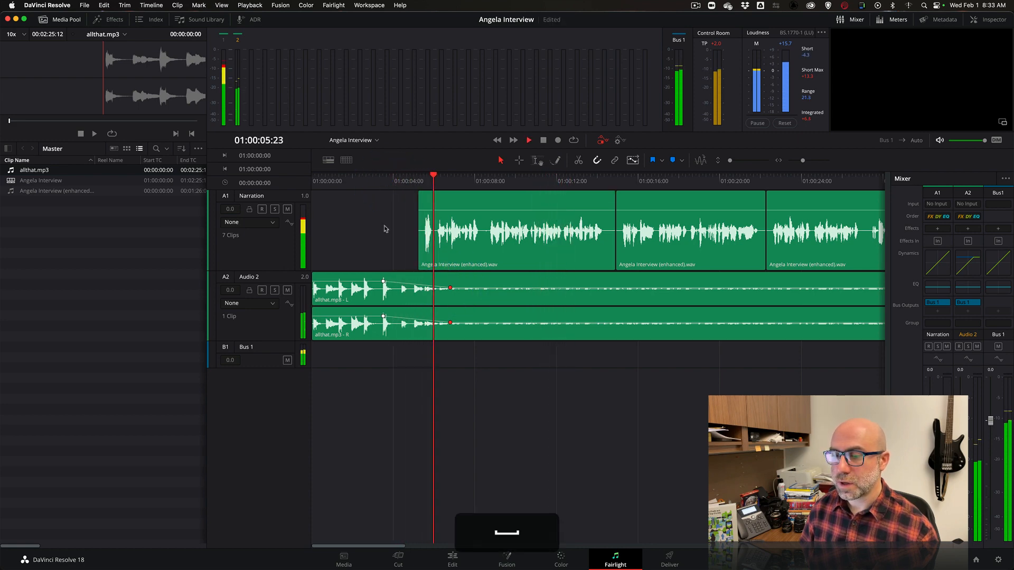
pyautogui.moveTo(383, 281); pyautogui.dragTo(374, 281)
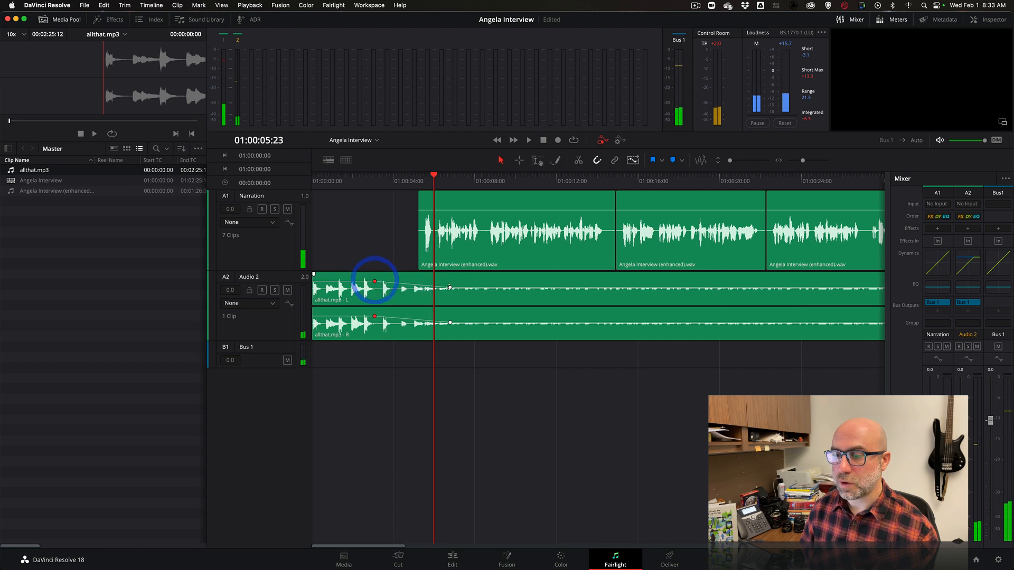
pyautogui.moveTo(450, 288); pyautogui.dragTo(444, 287)
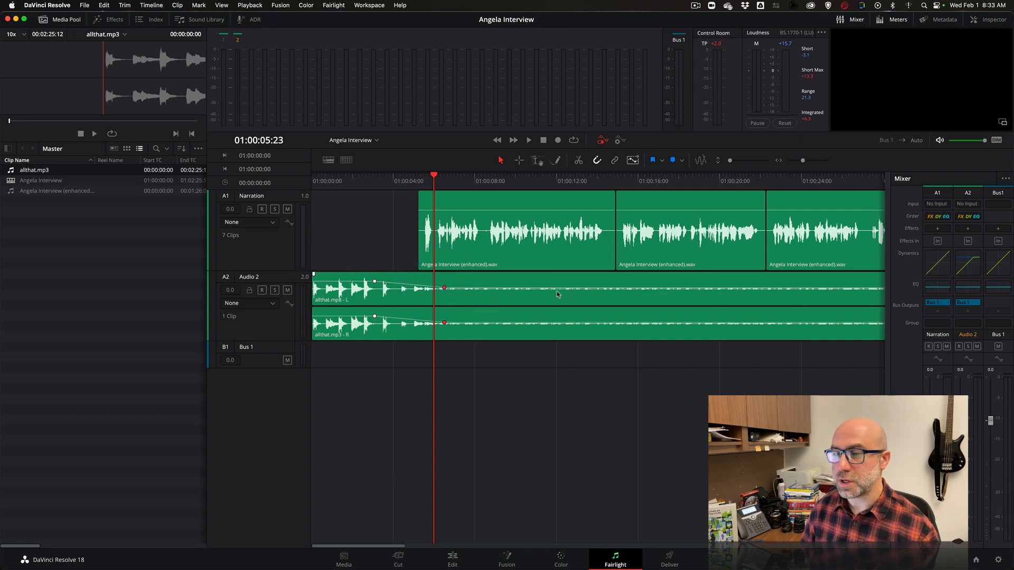
# - Add music keyframes at about 01:00:53 and 01:00:58 around the narration's end, raising the second to the original music level
pyautogui.hscroll(10, 557, 292)
pyautogui.hscroll(20, 551, 290)
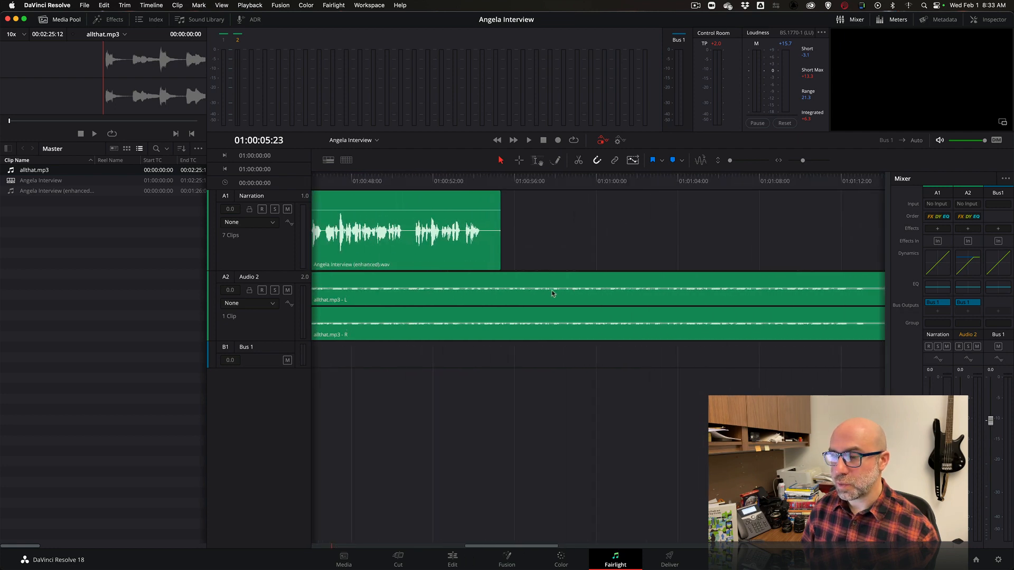
pyautogui.press('alt')
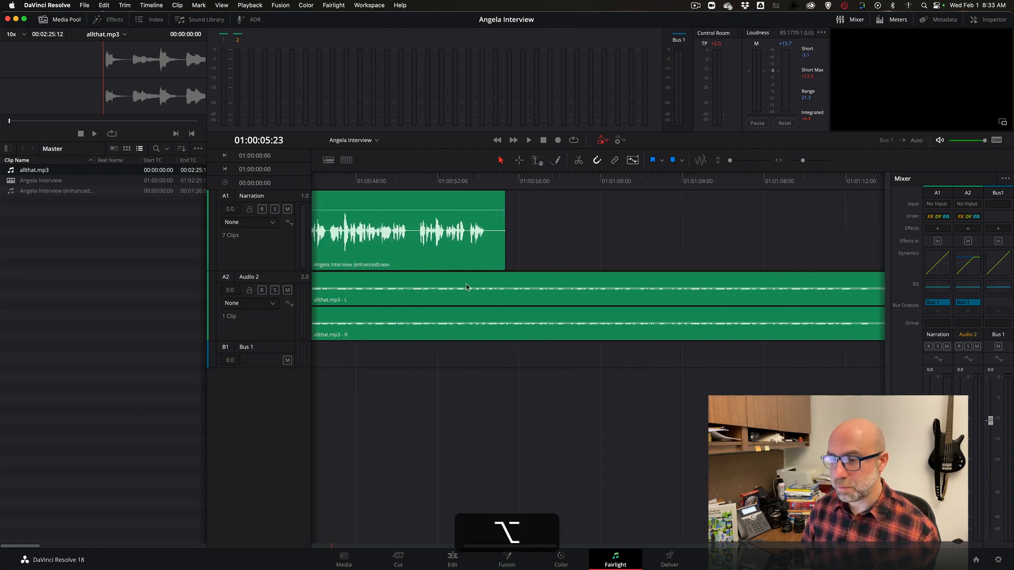
pyautogui.keyDown('alt'); pyautogui.click(460, 288); pyautogui.keyUp('alt')
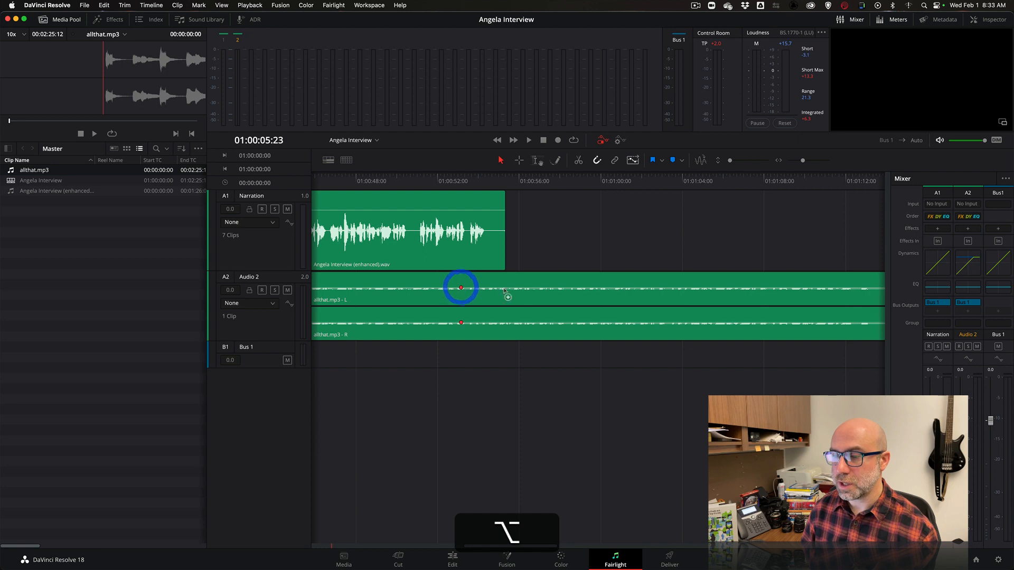
pyautogui.moveTo(557, 288); pyautogui.dragTo(567, 281)
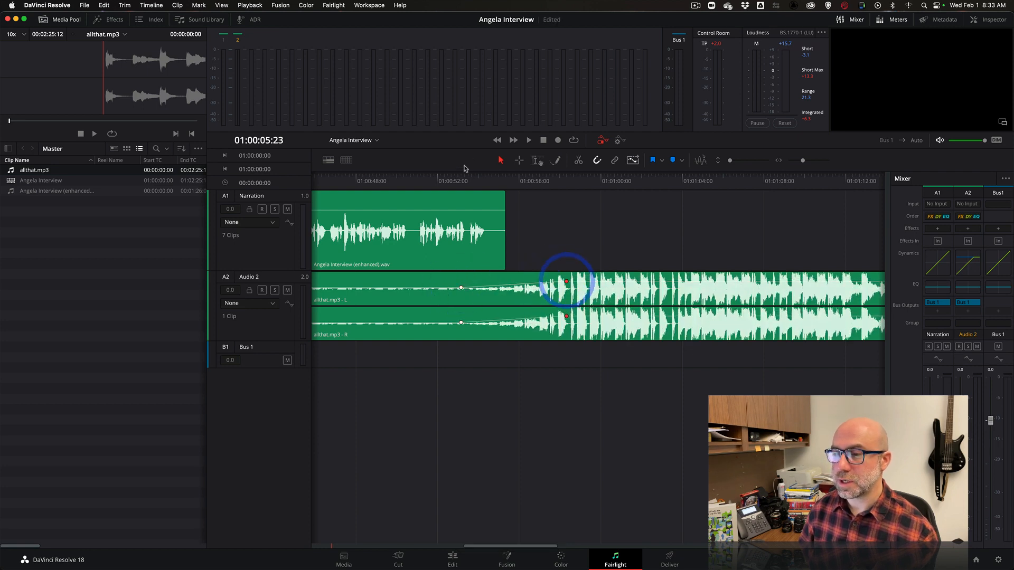
# - Play the ending from about 01:00:52:08, split the music clip at 01:01:03:08 and delete the part after the cut
pyautogui.click(445, 181)
pyautogui.press('space')
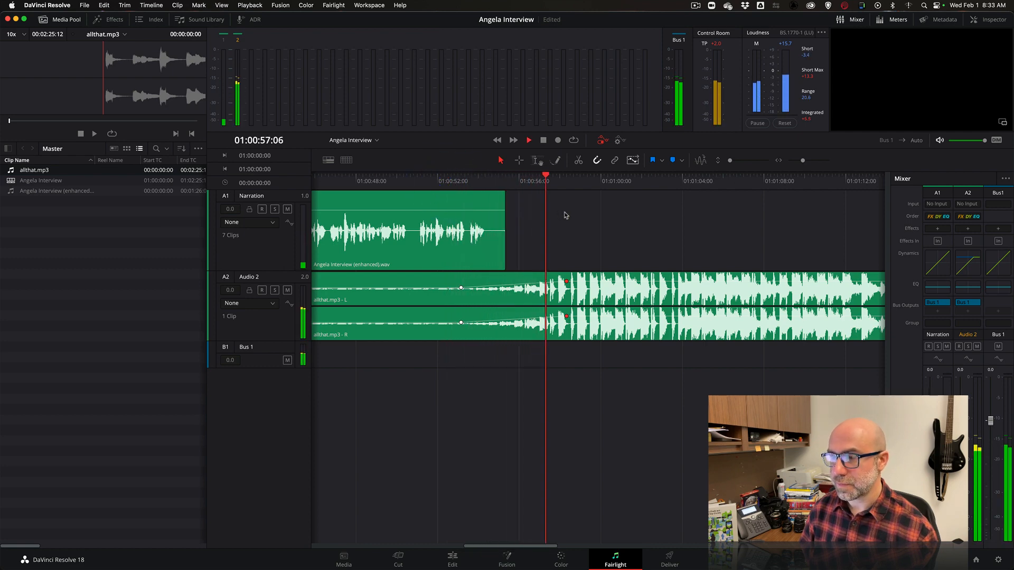
pyautogui.hscroll(3, 564, 213)
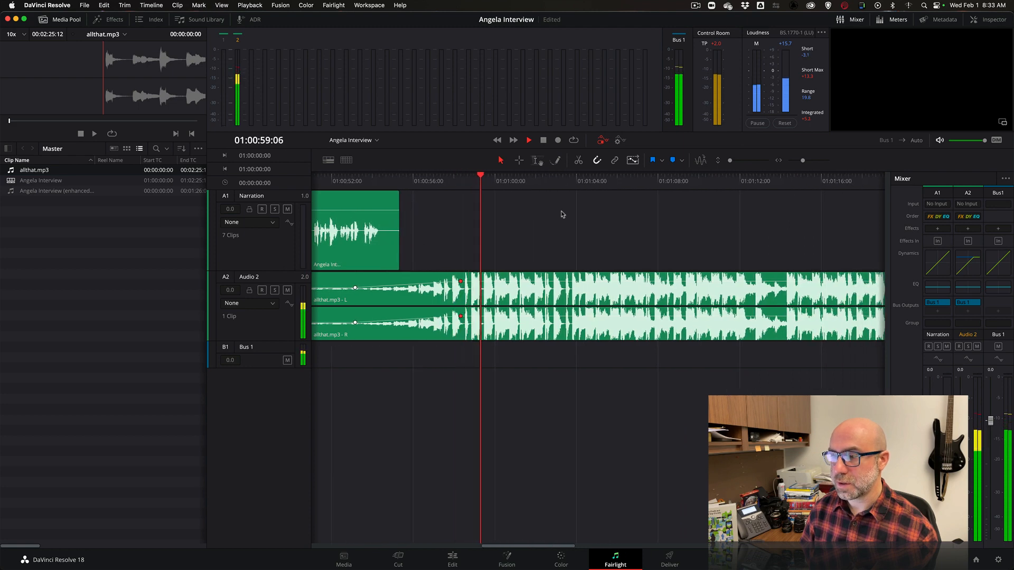
pyautogui.hscroll(2, 562, 213)
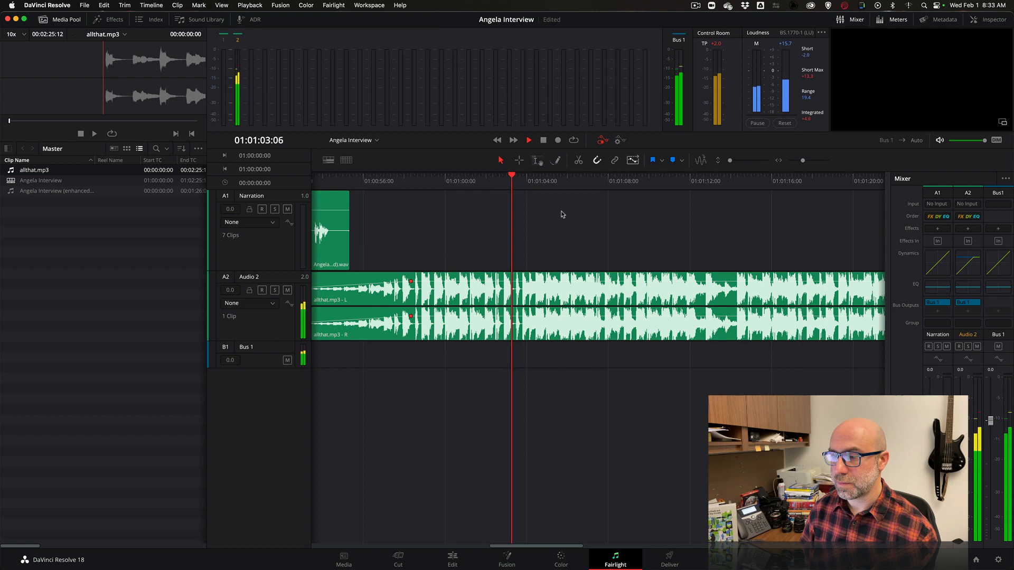
pyautogui.press('space')
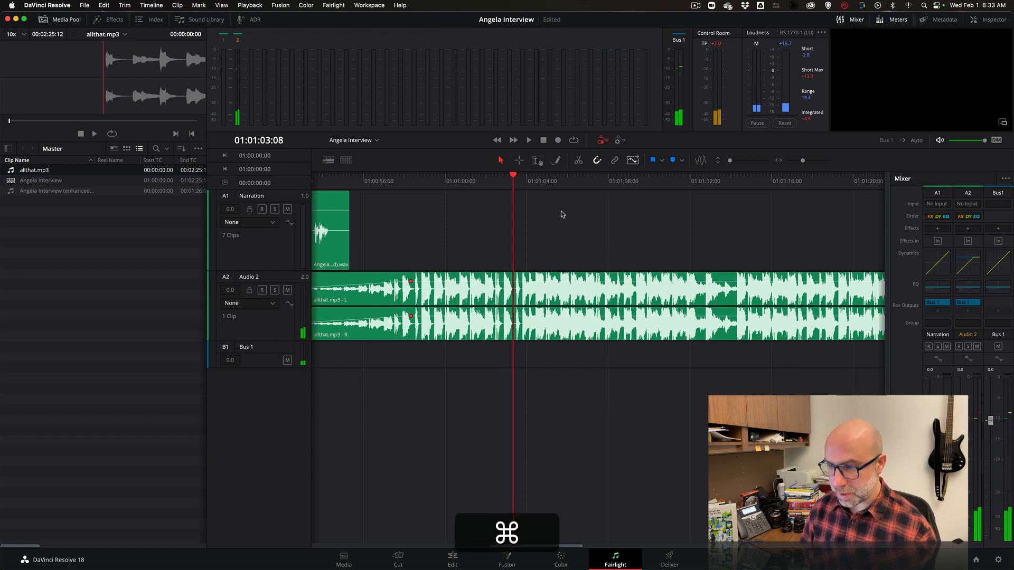
pyautogui.press('super+b')
pyautogui.click(546, 276)
pyautogui.press('BackSpace')
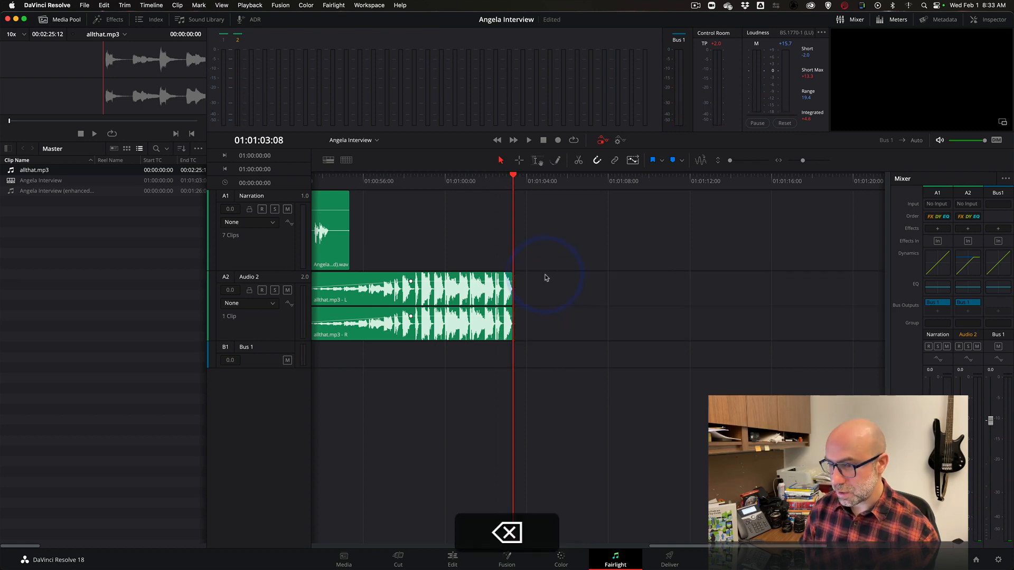
pyautogui.click(495, 254)
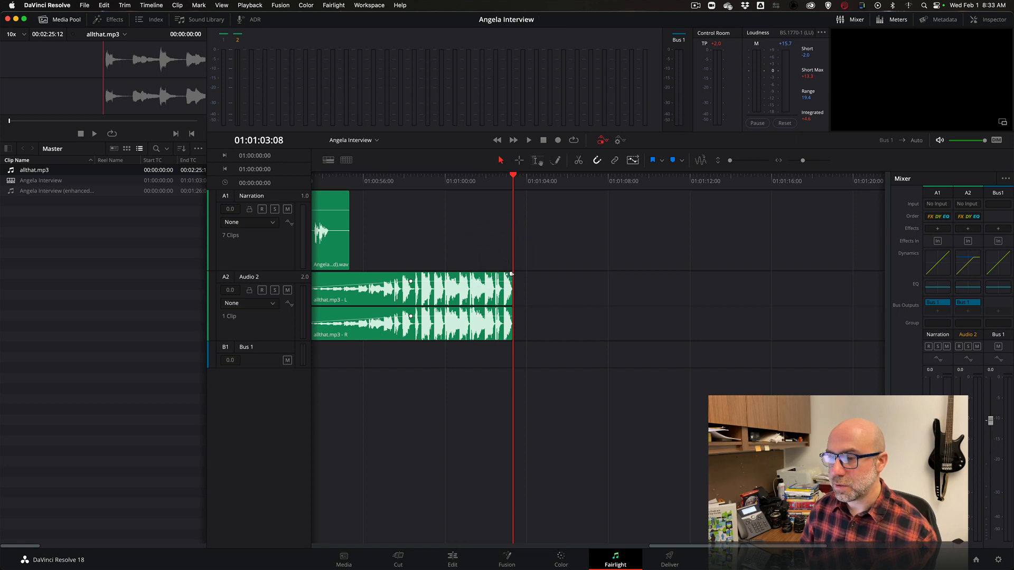
# - Add a fade-out to the music clip's end starting at about 01:01:01:00 and play it from 01:01:00:20
pyautogui.moveTo(509, 180); pyautogui.dragTo(461, 177)
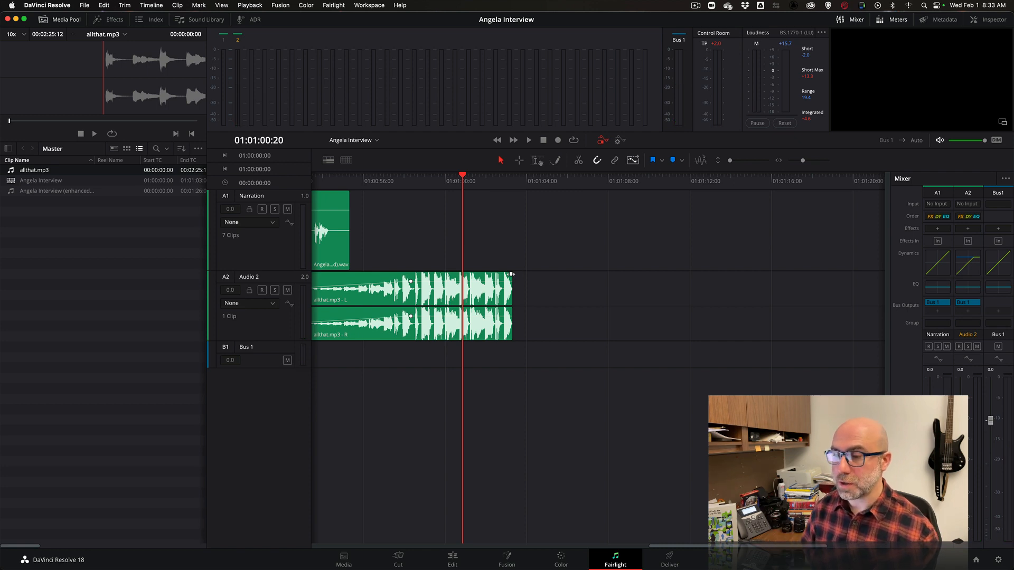
pyautogui.moveTo(511, 275); pyautogui.dragTo(467, 274)
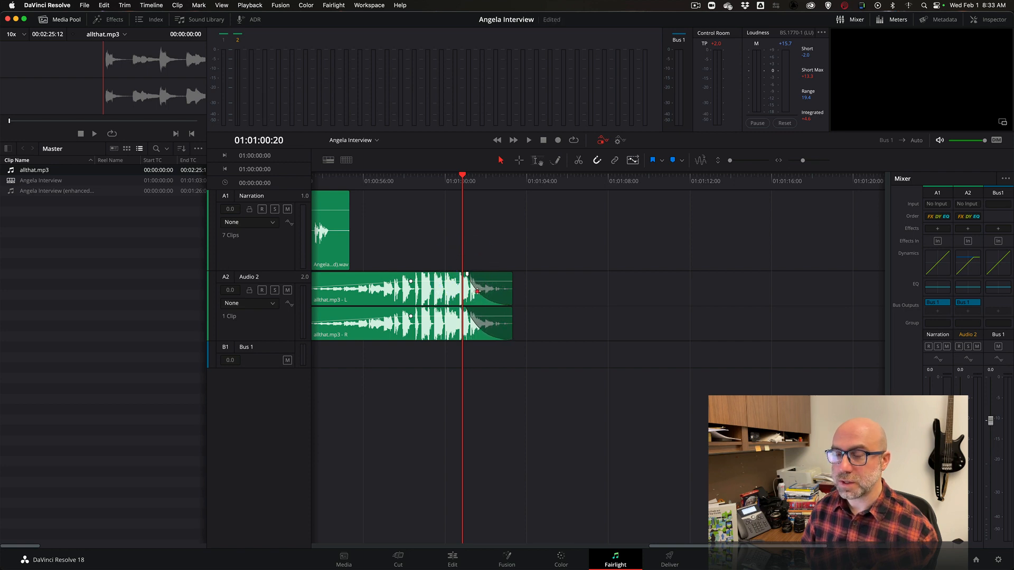
pyautogui.press('space')
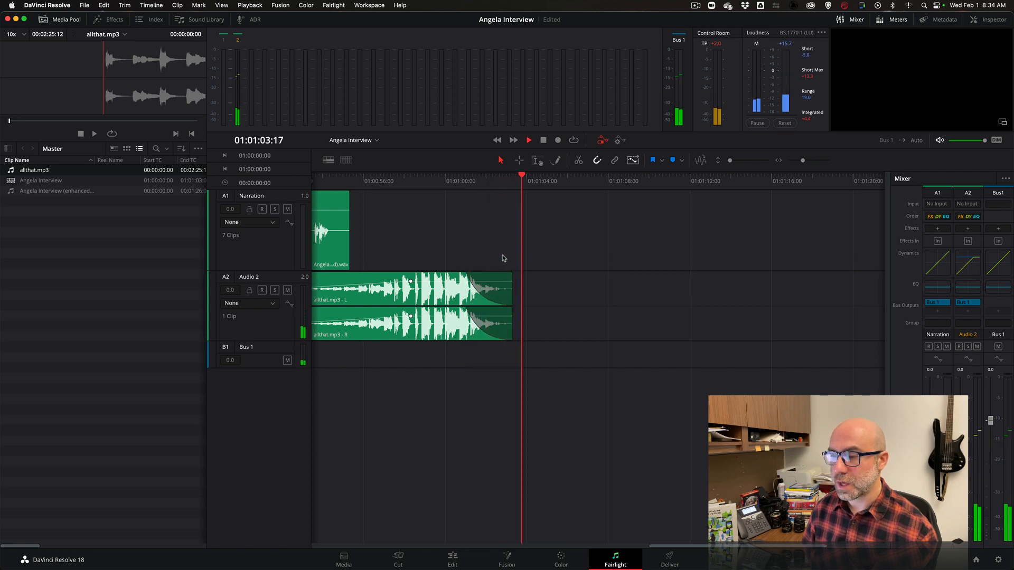
pyautogui.click(502, 257)
pyautogui.press('space')
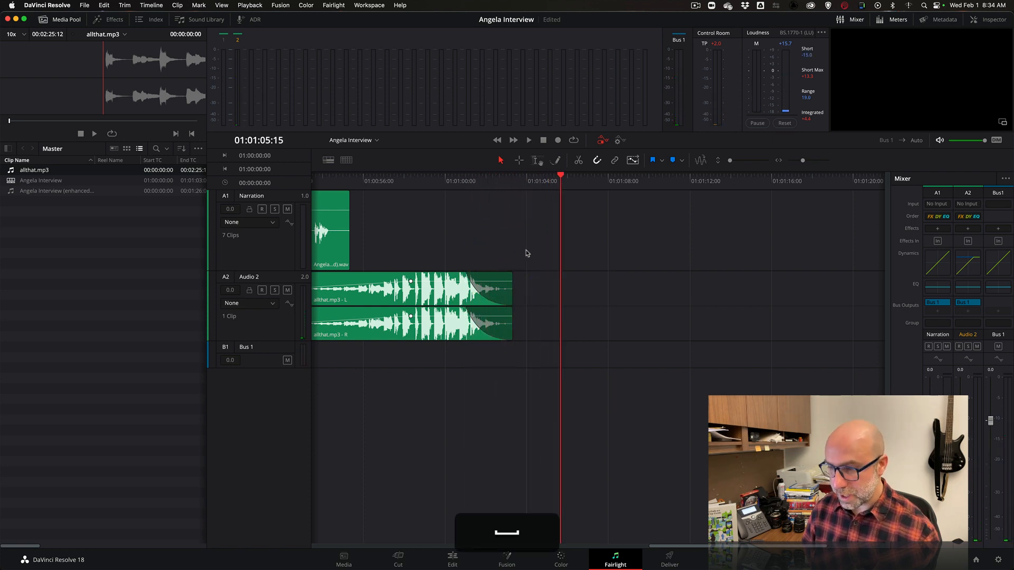
# - Return the playhead to 01:00:00:00 and open the Deliver page for export
pyautogui.press('super+minus')
pyautogui.press('super+equal')
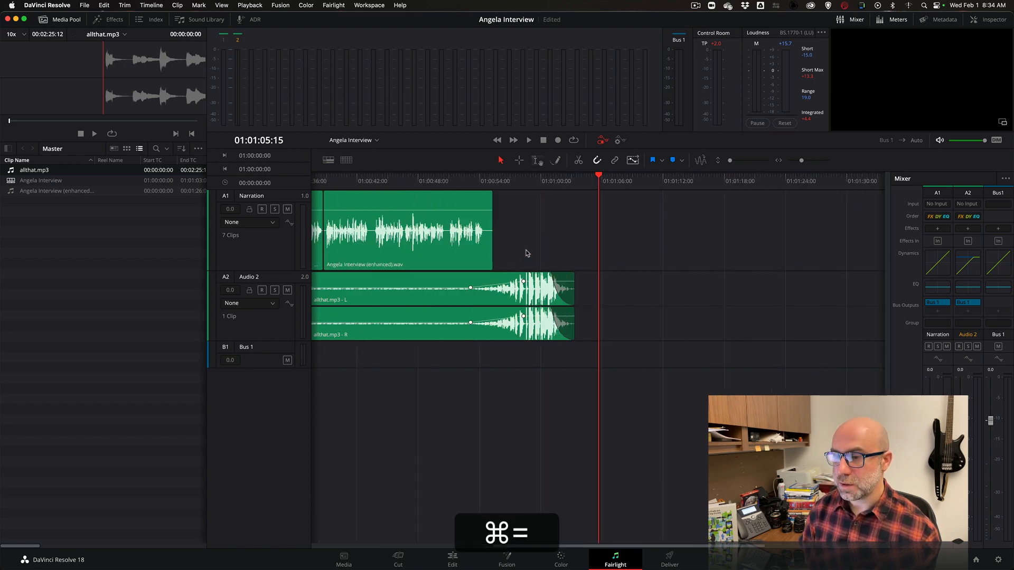
pyautogui.press('super+minus')
pyautogui.press('super+minus')
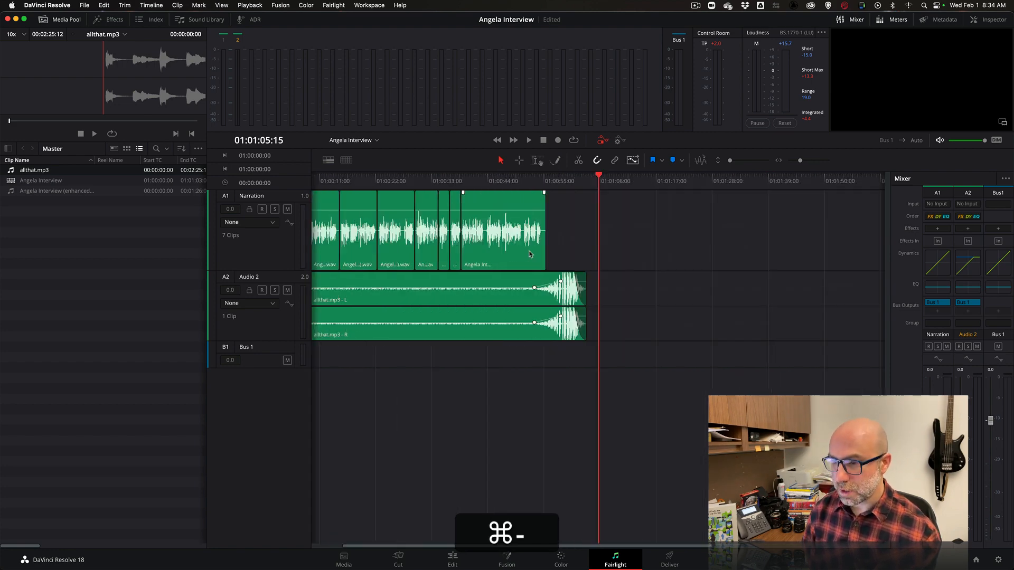
pyautogui.hscroll(-2, 531, 255)
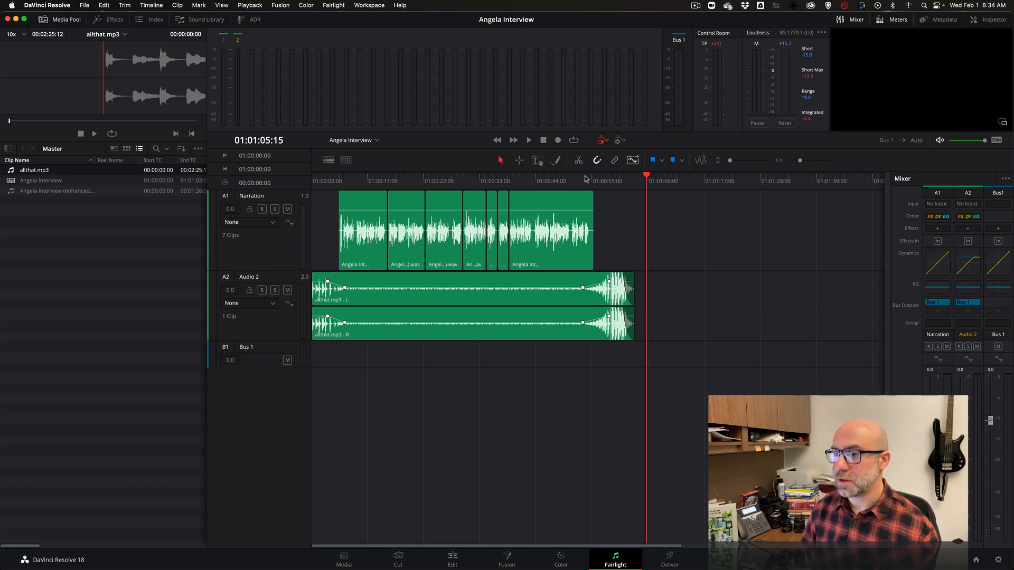
pyautogui.moveTo(585, 179); pyautogui.dragTo(250, 165)
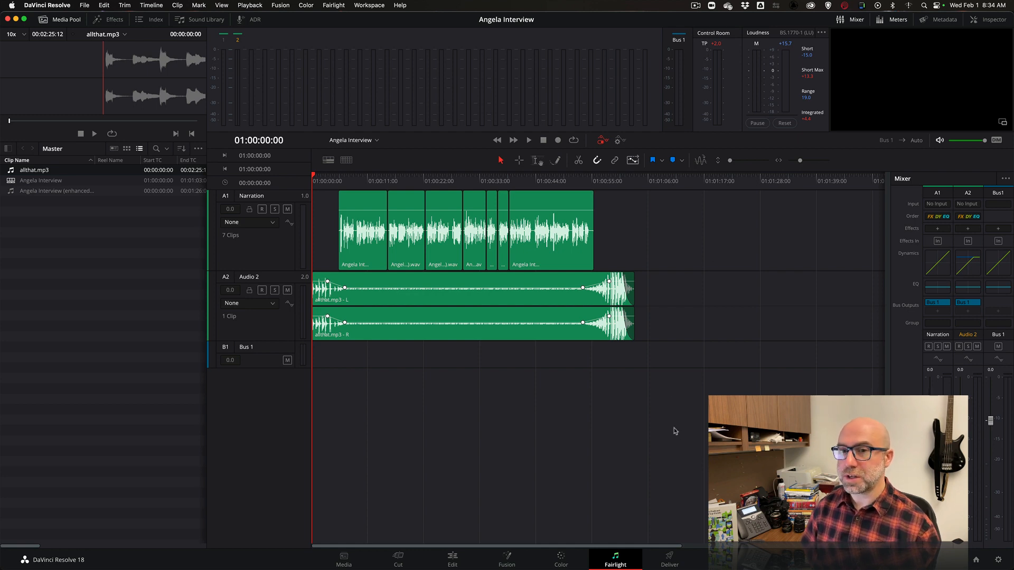
pyautogui.click(664, 563)
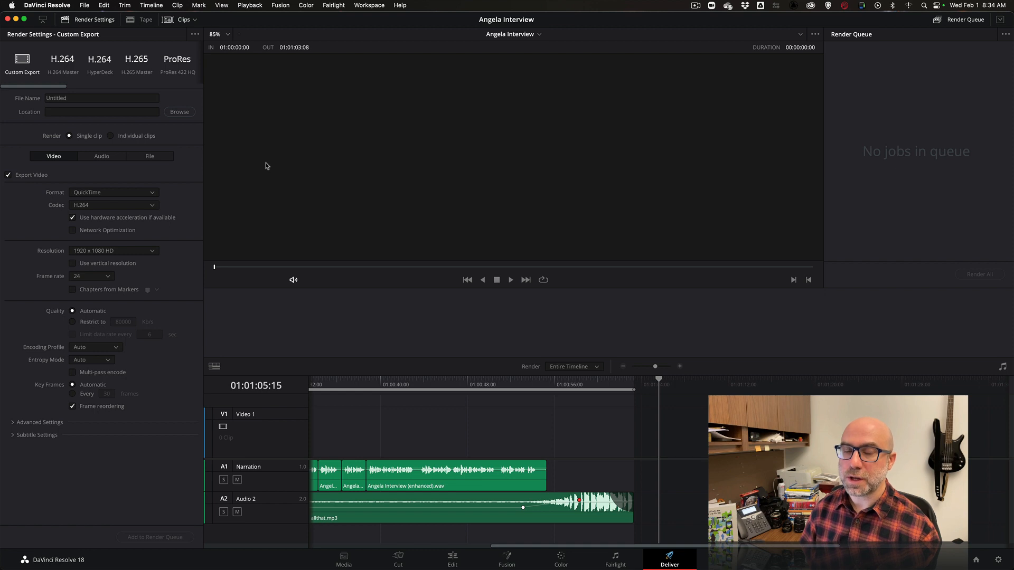
# - Turn off video export and name the output file with the project's name followed by "with Music"
pyautogui.click(8, 175)
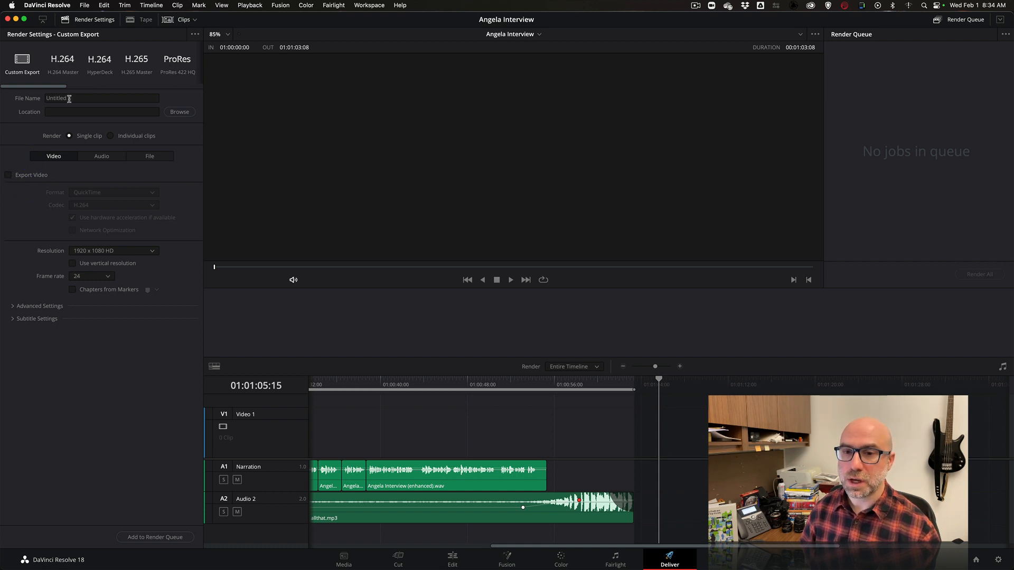
pyautogui.moveTo(69, 98); pyautogui.dragTo(48, 98)
pyautogui.write('An')
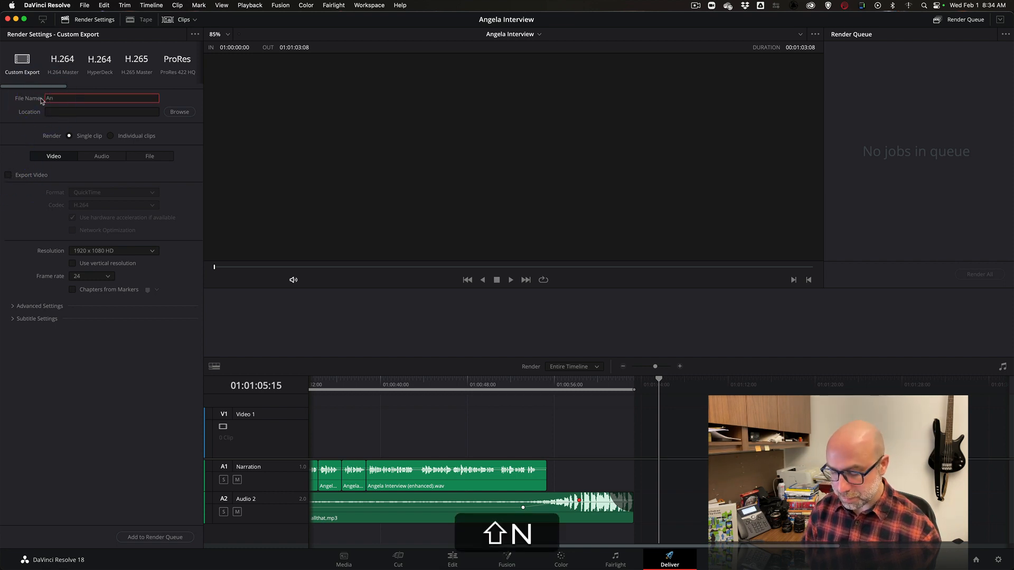
pyautogui.write('gela Interview')
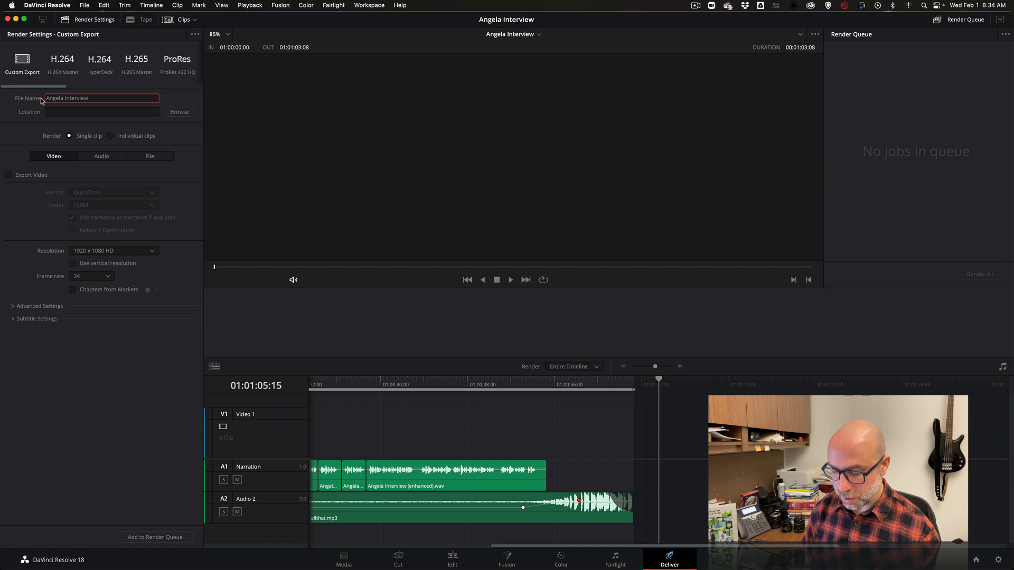
pyautogui.write(' with Music')
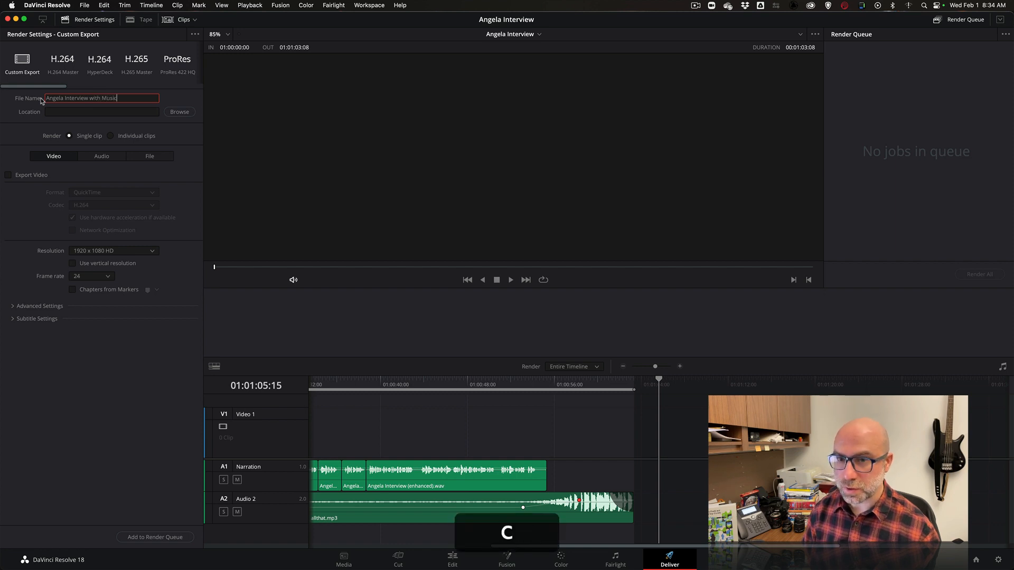
# - Set the export location to a new folder named Exports inside the Partner Podcast folder on OneDrive
pyautogui.click(175, 114)
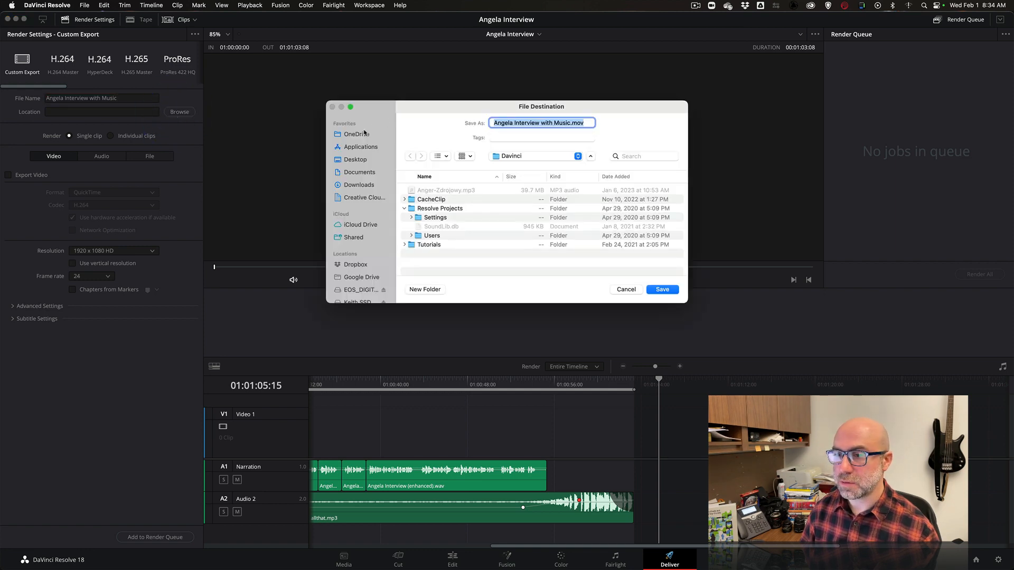
pyautogui.click(363, 135)
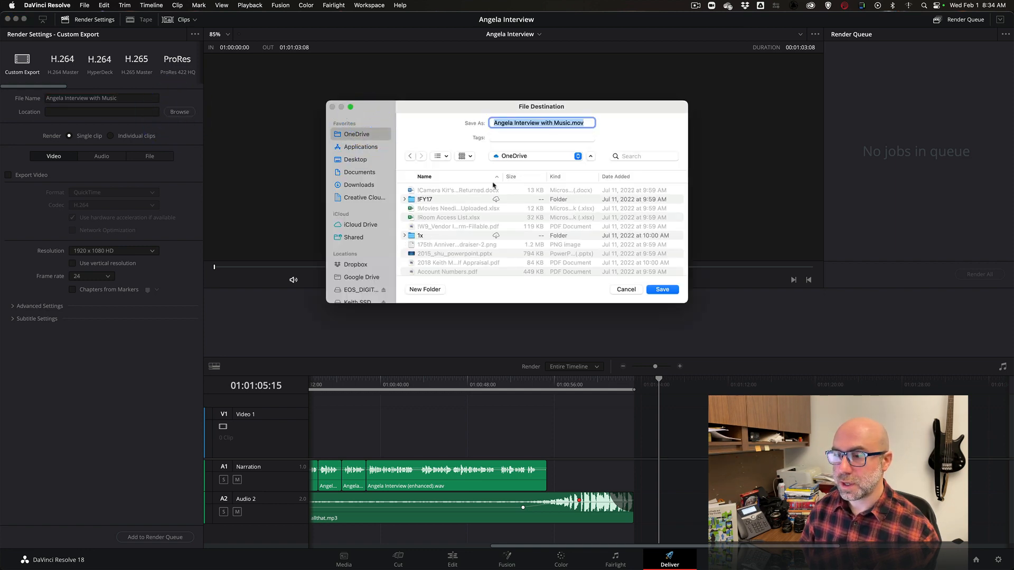
pyautogui.scroll(-5, 453, 242)
pyautogui.doubleClick(453, 236)
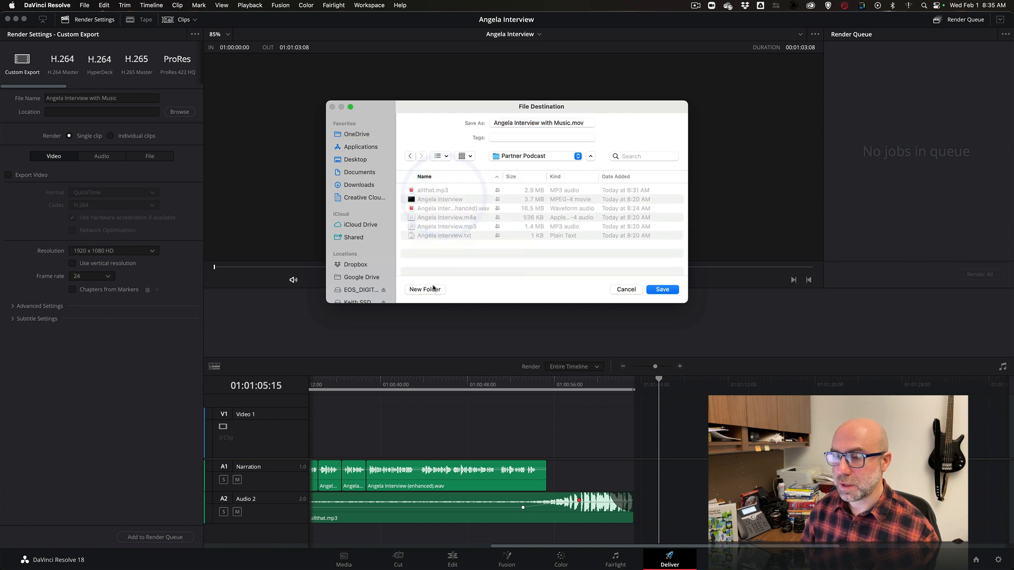
pyautogui.click(432, 290)
pyautogui.write('Exp')
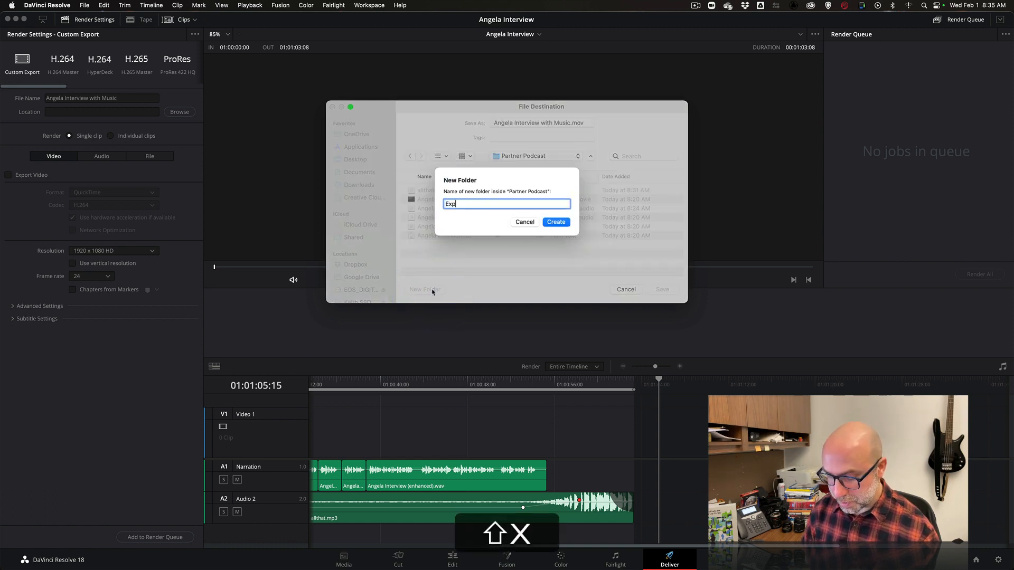
pyautogui.write('orts')
pyautogui.press('Return')
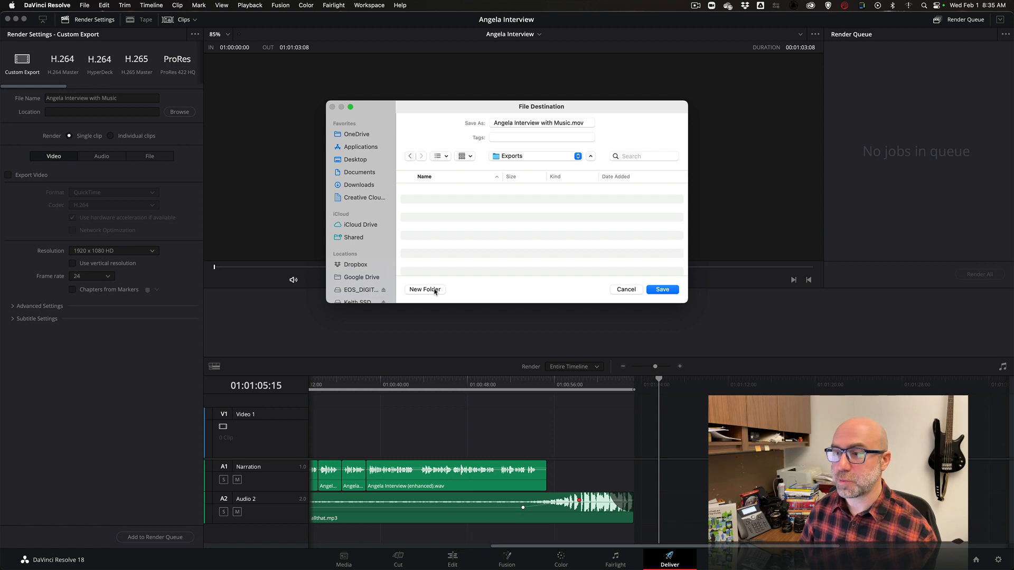
pyautogui.click(662, 290)
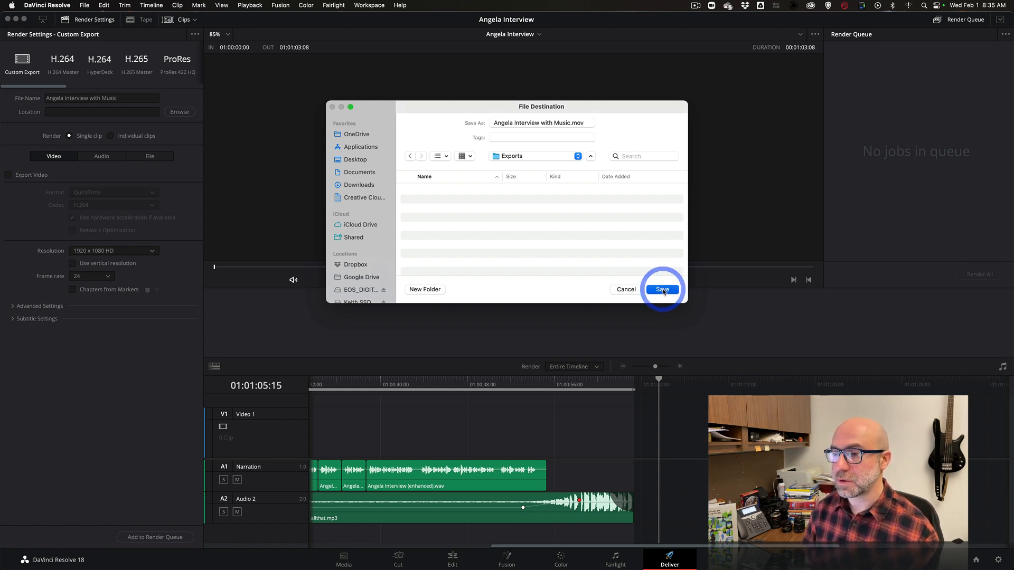
# - Set the audio export format to MP3, then queue and render the job
pyautogui.click(103, 156)
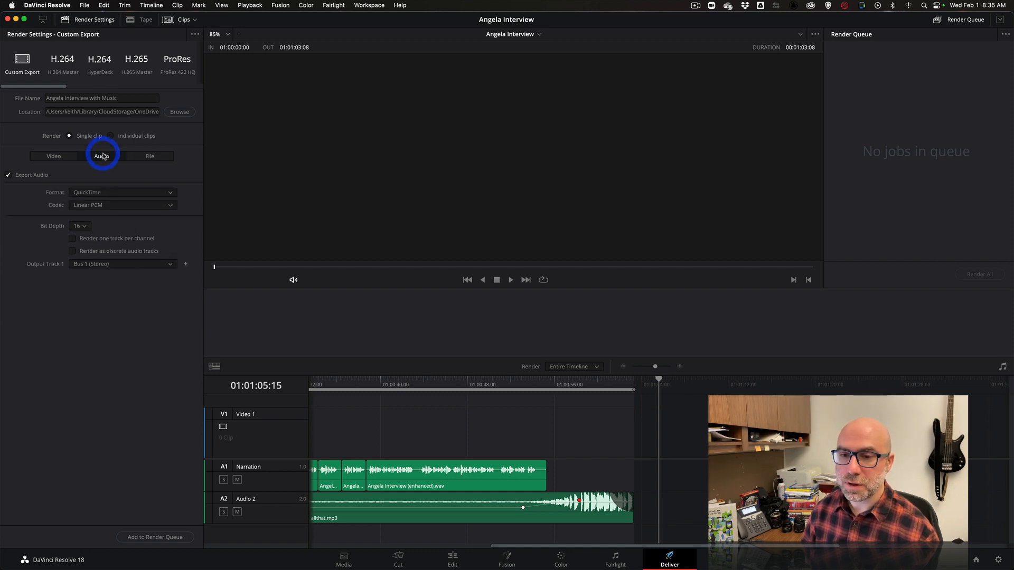
pyautogui.click(158, 196)
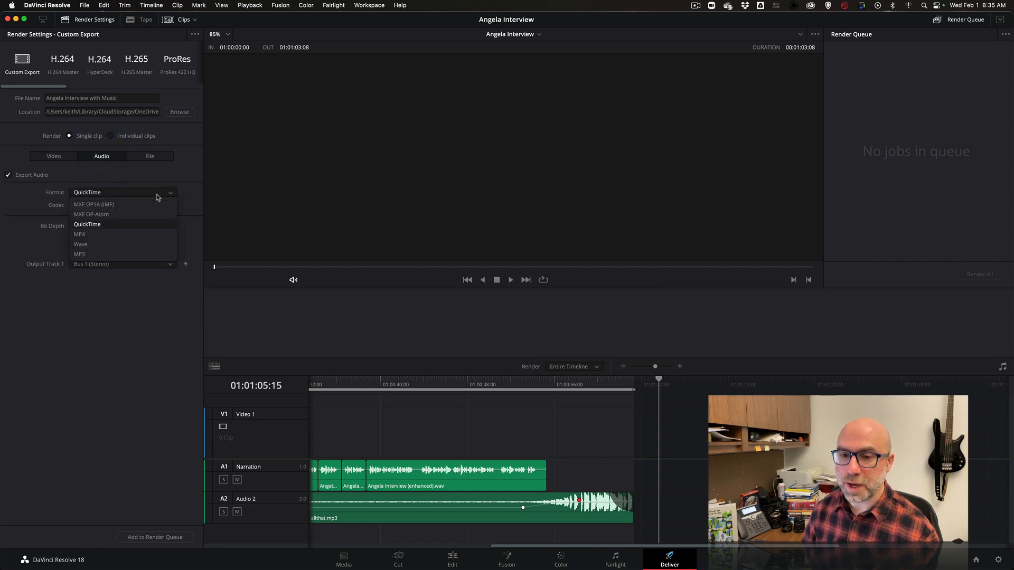
pyautogui.click(114, 254)
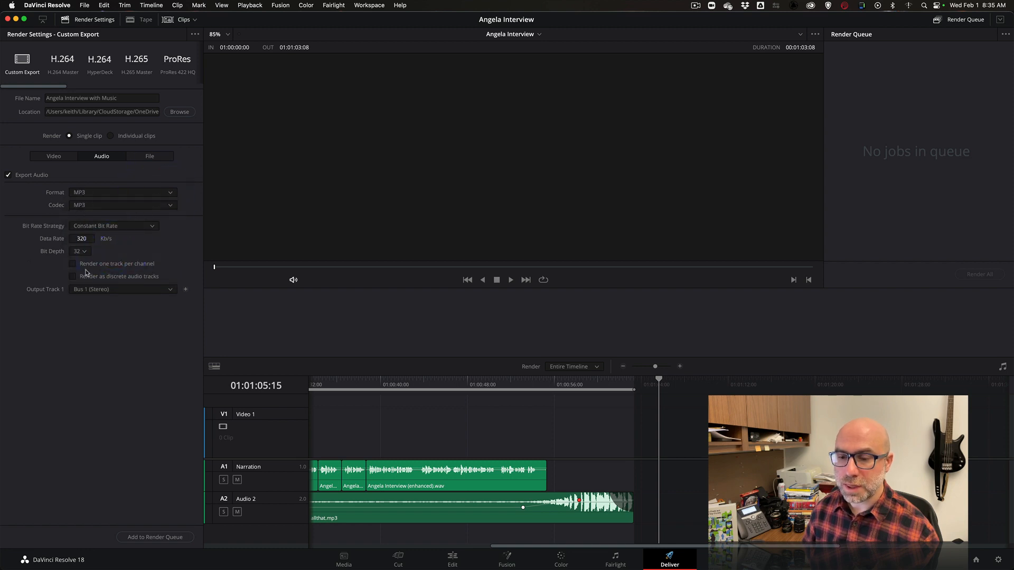
pyautogui.click(157, 538)
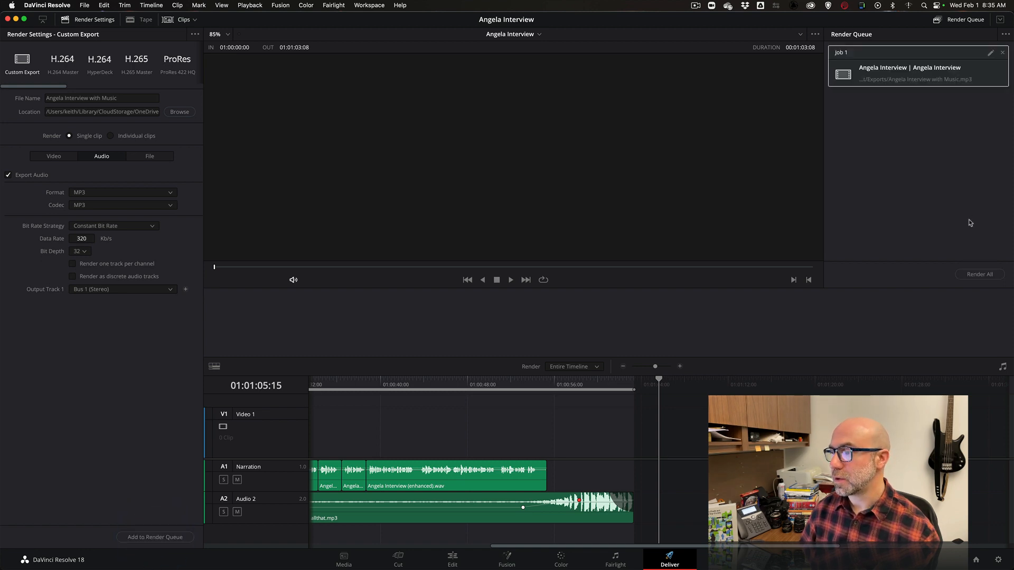
pyautogui.click(979, 276)
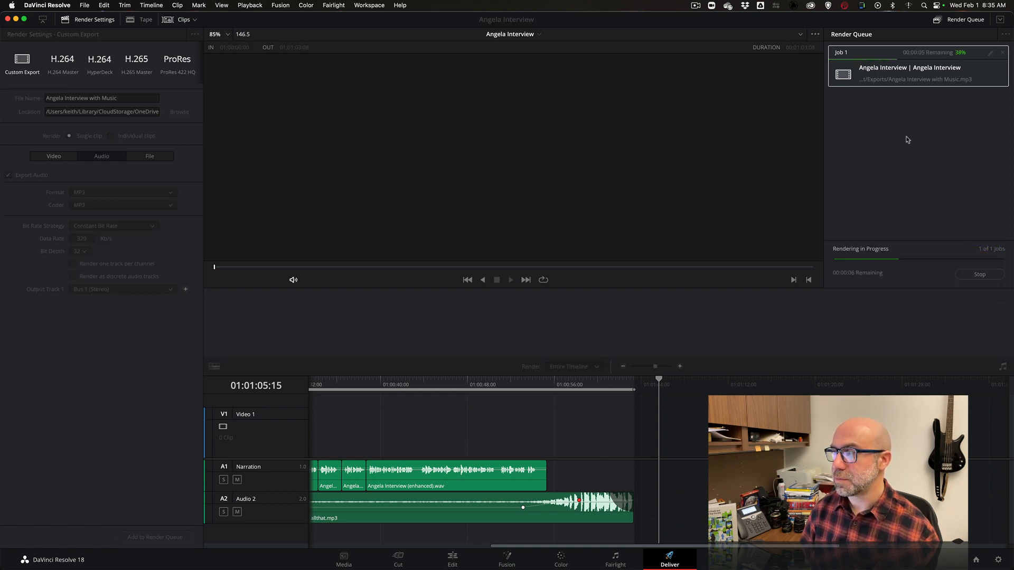
# - Switch to Finder, open the Exports folder in Partner Podcast and play a preview of the exported MP3
pyautogui.click(253, 555)
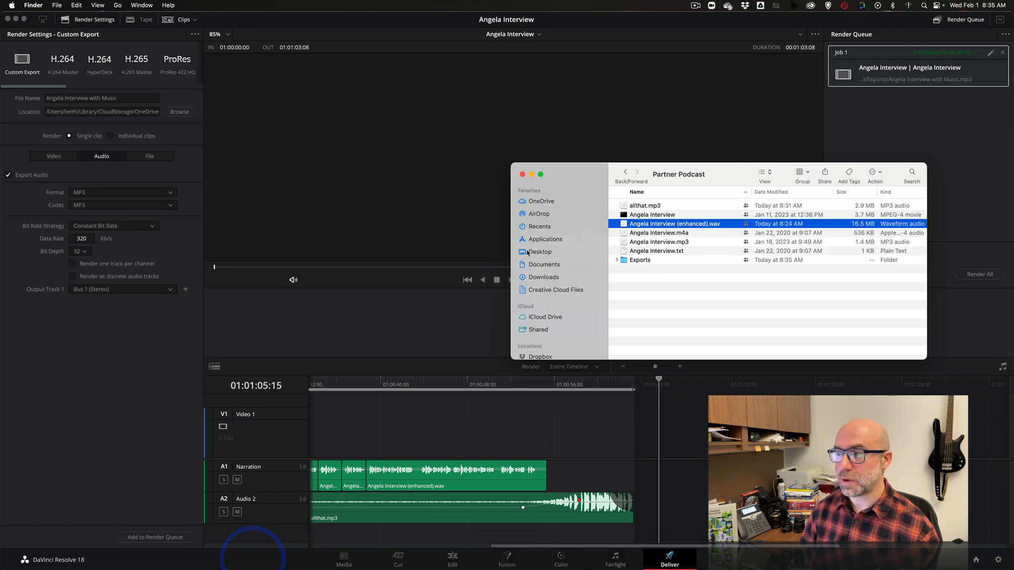
pyautogui.moveTo(582, 182); pyautogui.dragTo(380, 157)
pyautogui.doubleClick(434, 235)
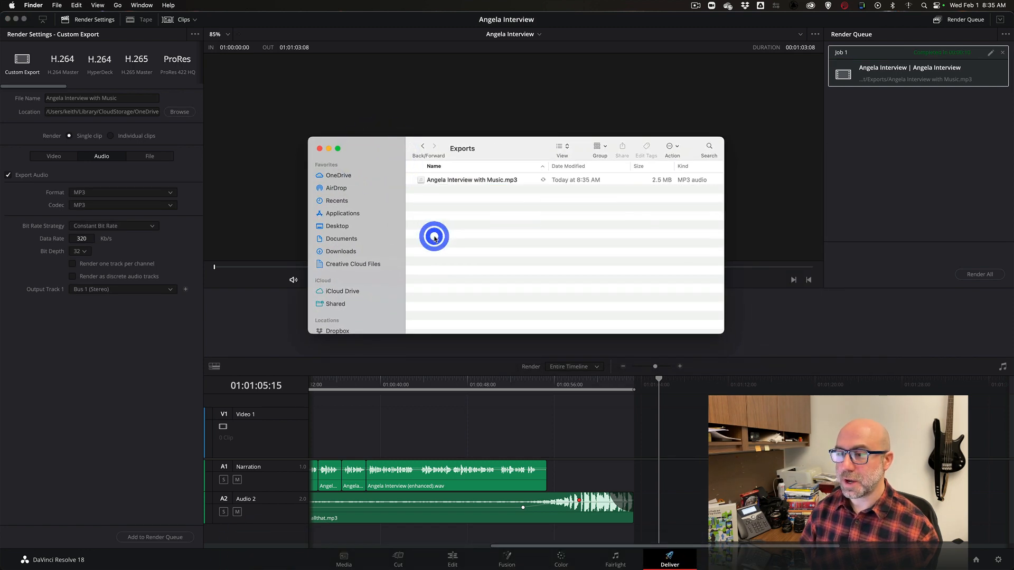
pyautogui.click(469, 181)
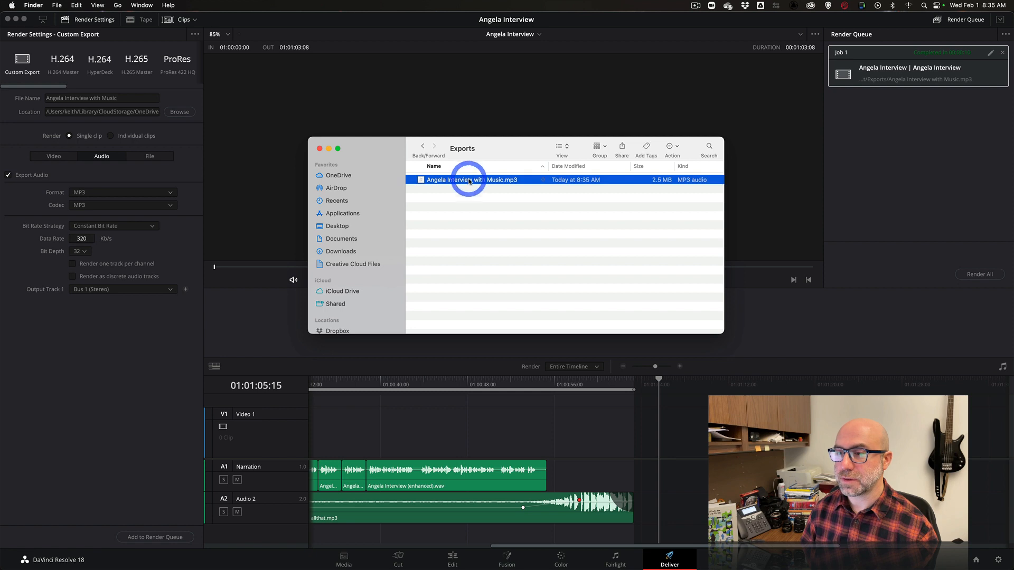
pyautogui.press('space')
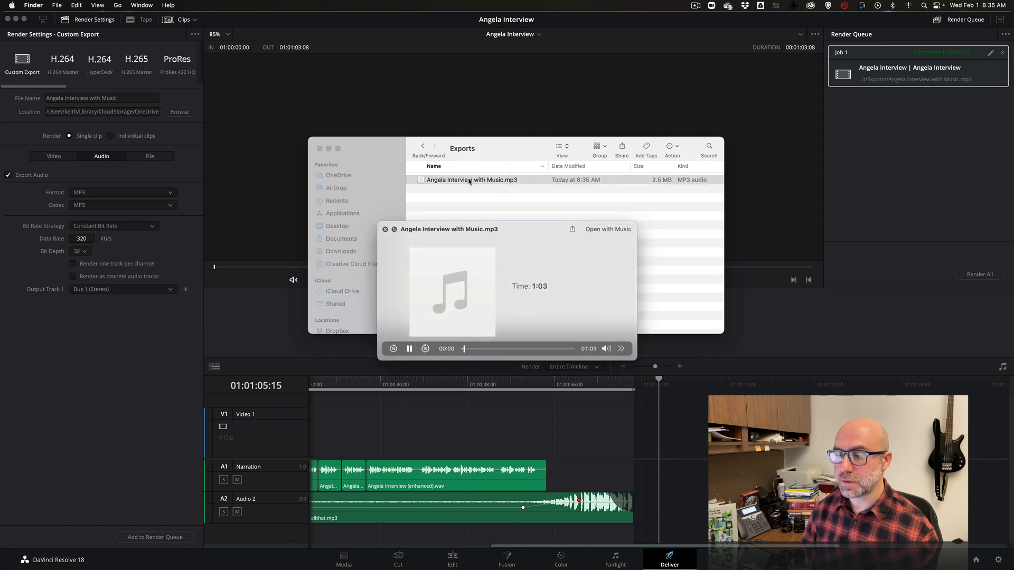